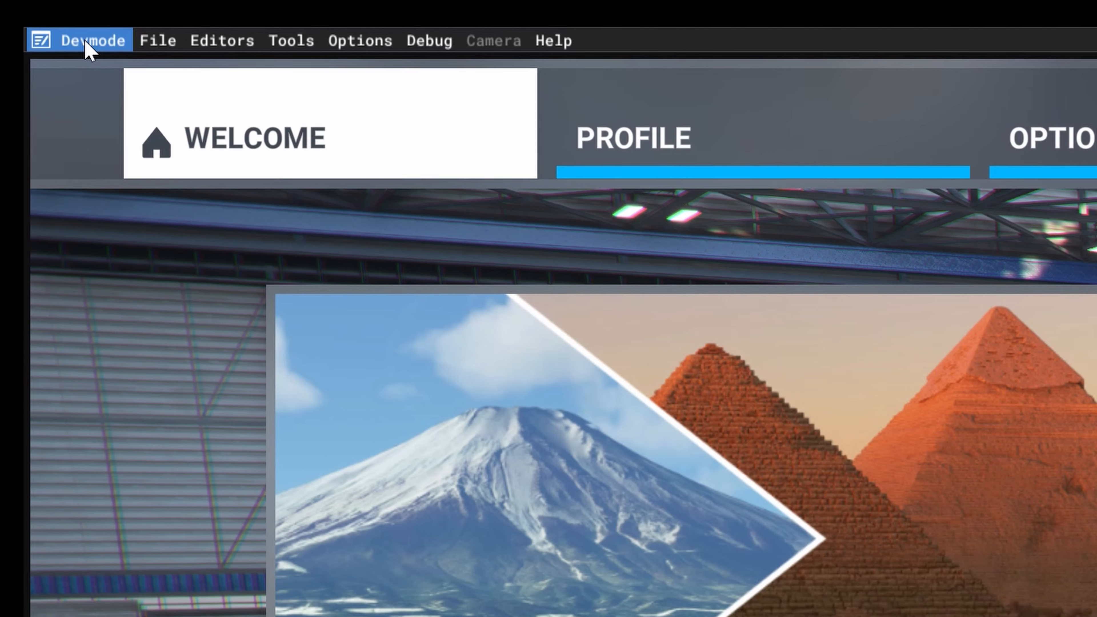
- Check the SDK updates and refresh the list of available SDK versions
left_click(23, 5)
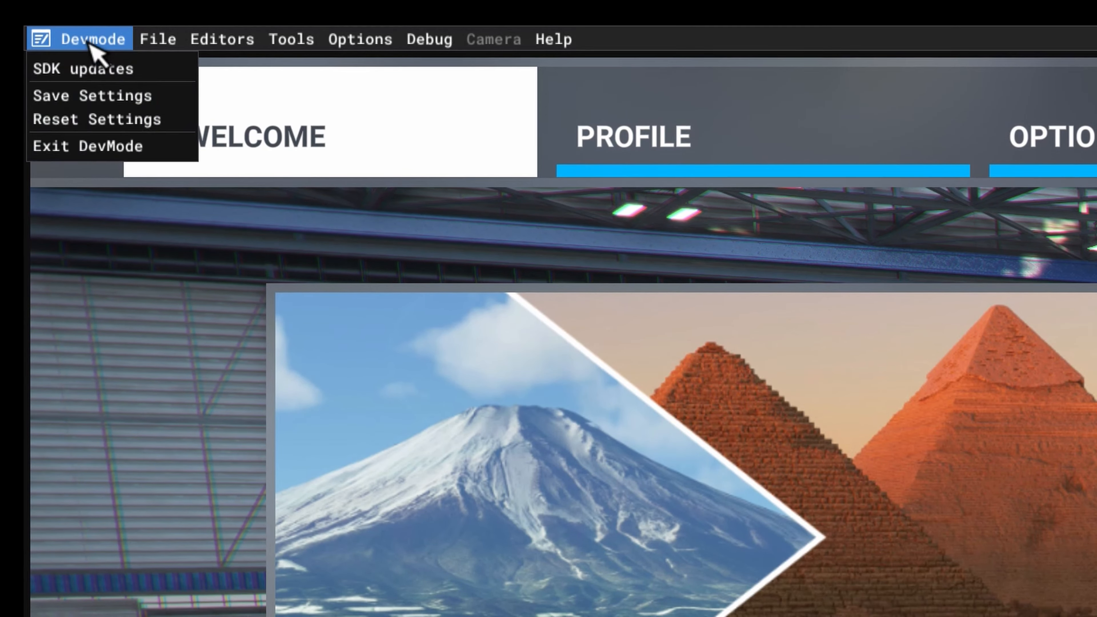
left_click(147, 73)
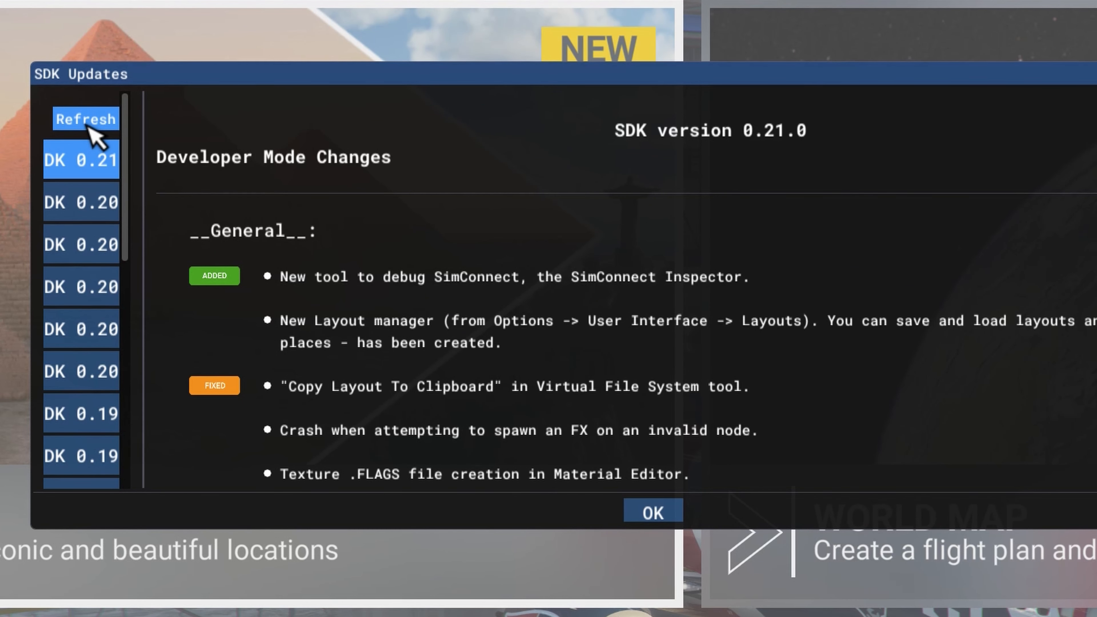
left_click(325, 133)
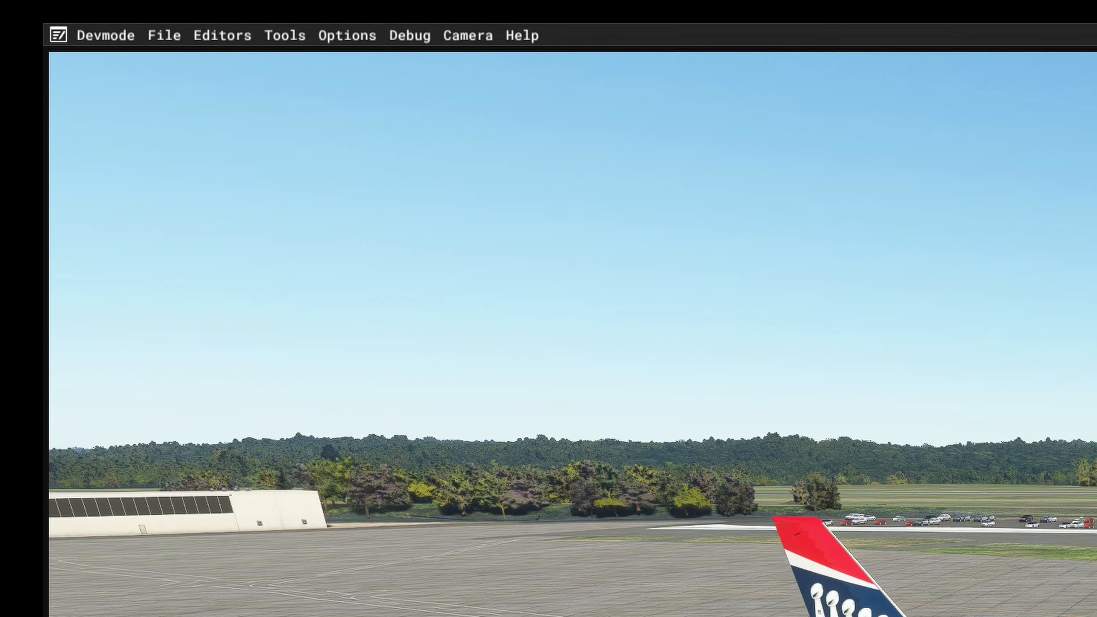
- Look over the developer tools on offer and open the Project Editor
left_click(285, 36)
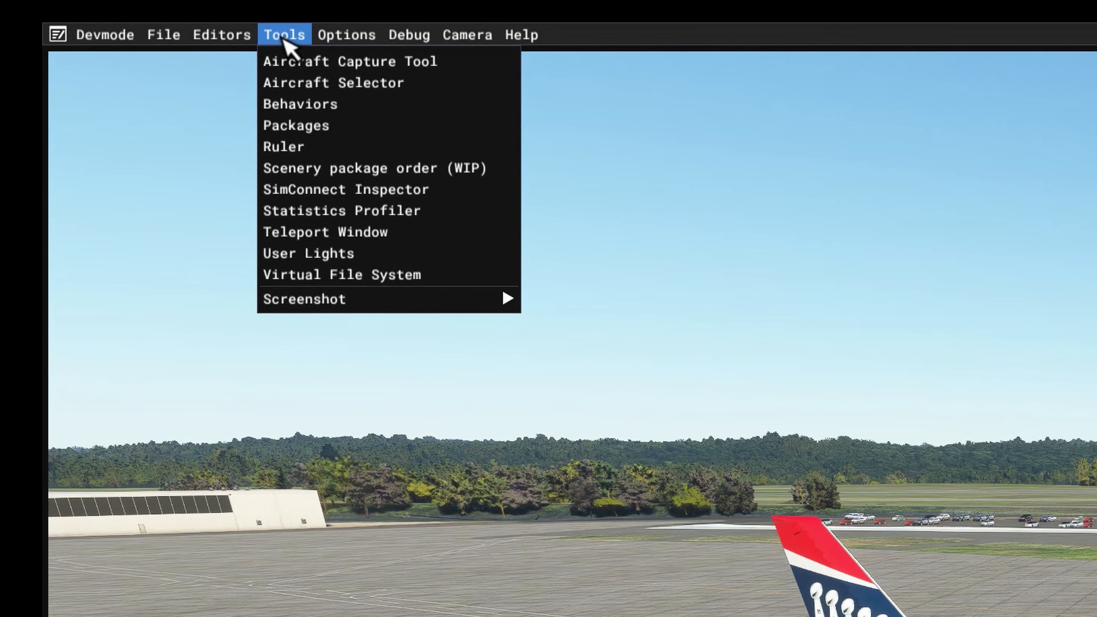
left_click(332, 83)
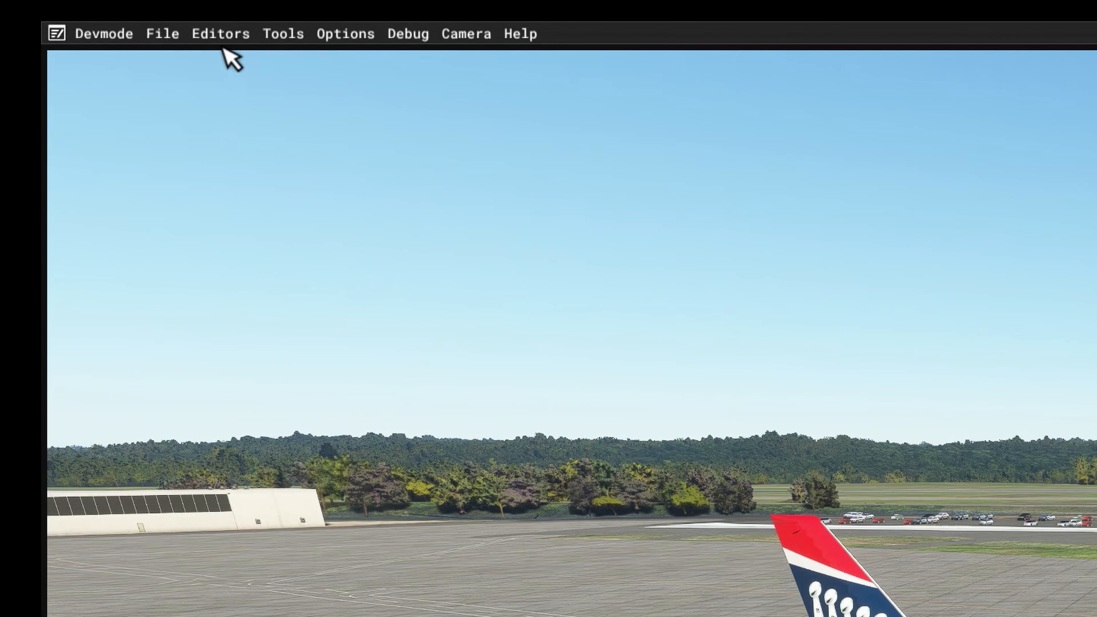
left_click(217, 40)
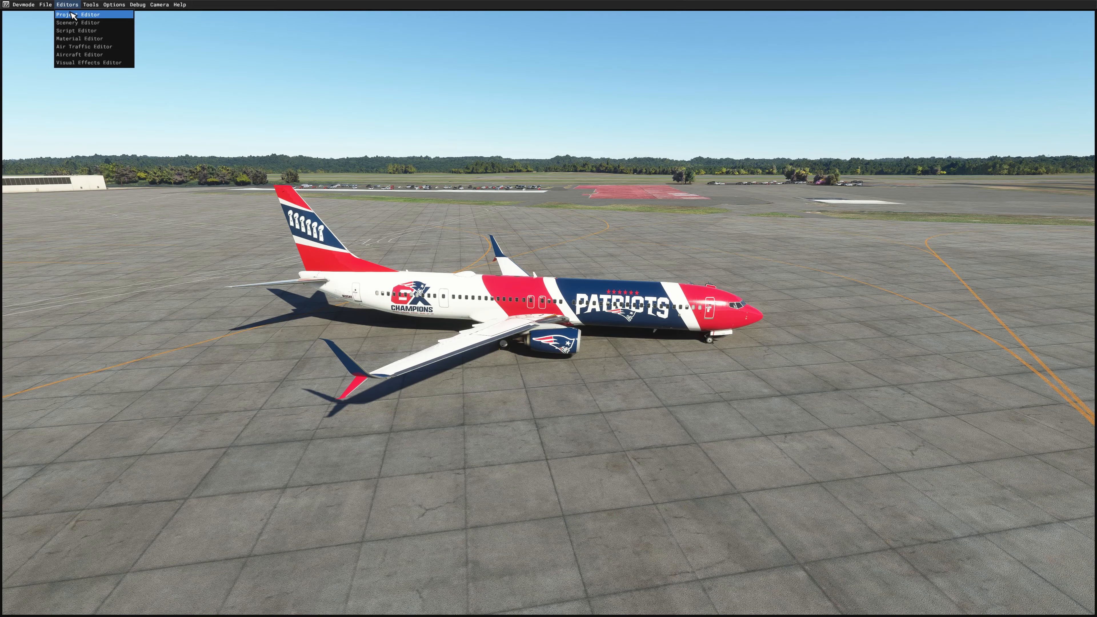
left_click(229, 59)
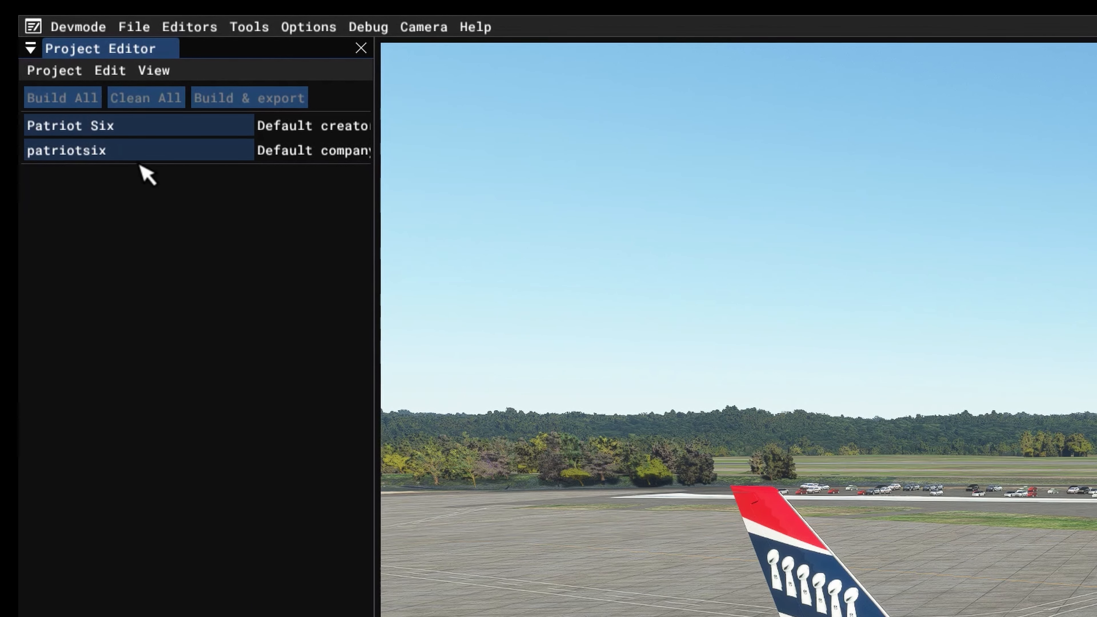
- Undock the Project Editor into a floating window and resize it shorter and wider so its field labels fit
left_click(74, 54)
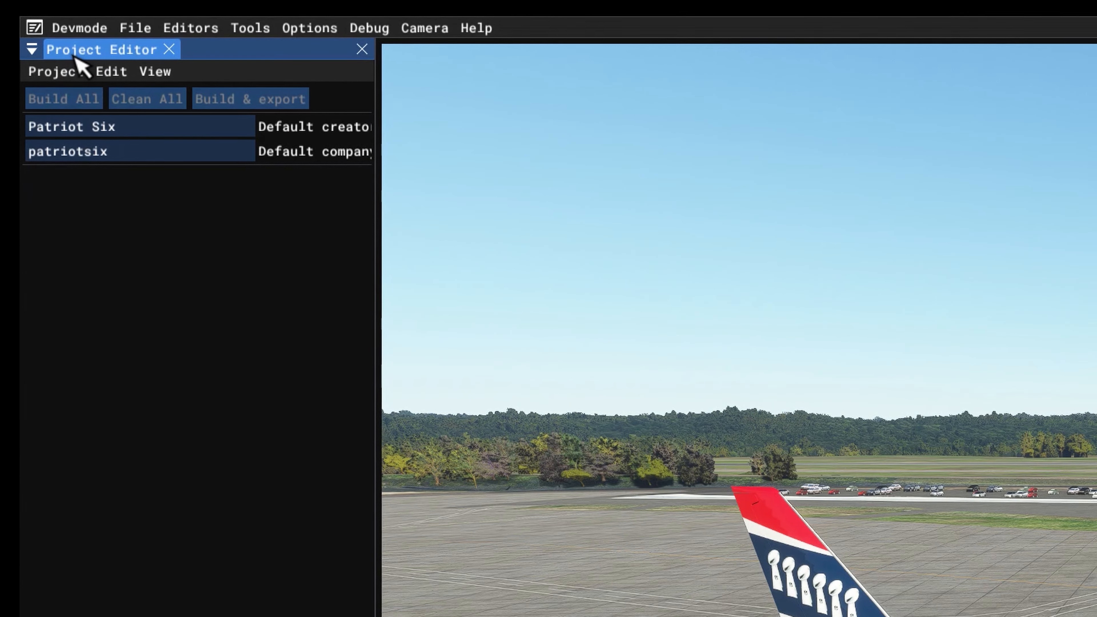
left_click_drag(75, 54, 359, 171)
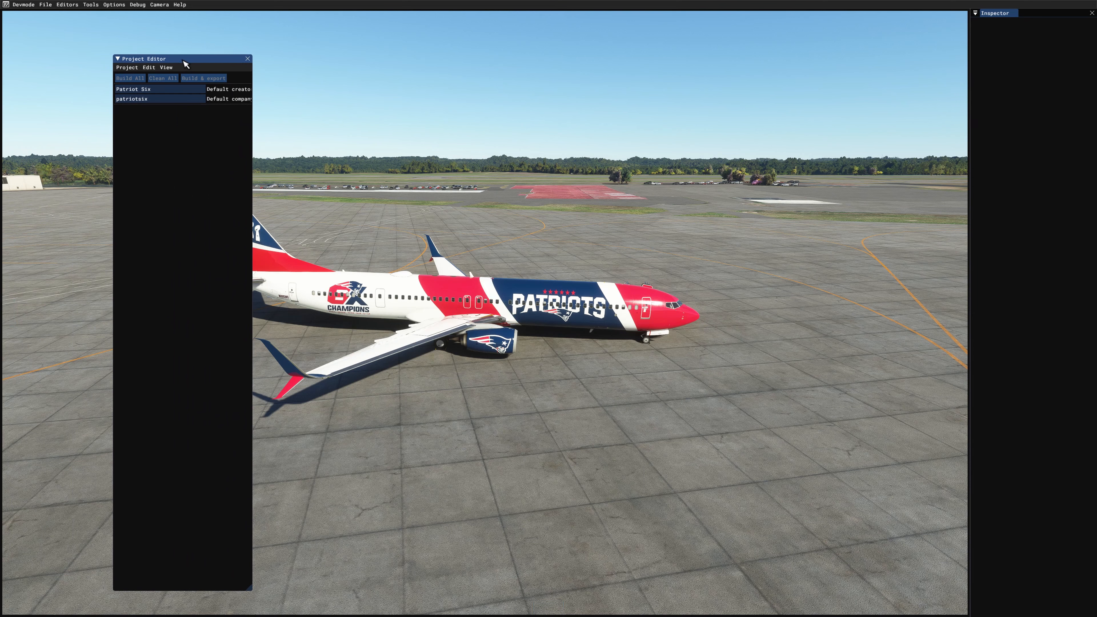
left_click_drag(151, 60, 646, 73)
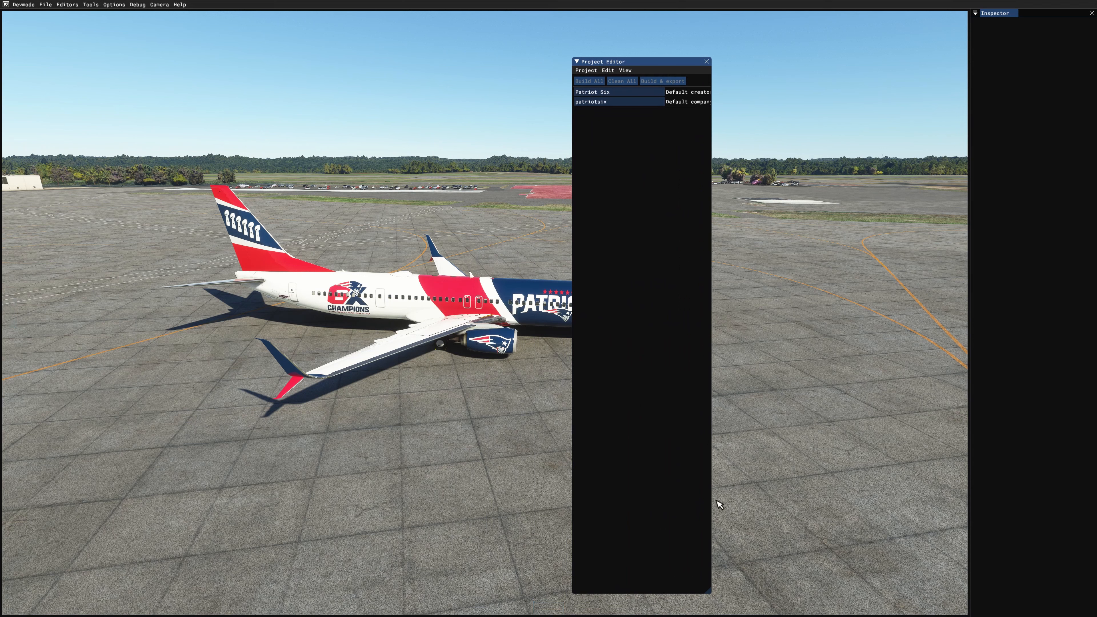
left_click_drag(712, 499, 762, 498)
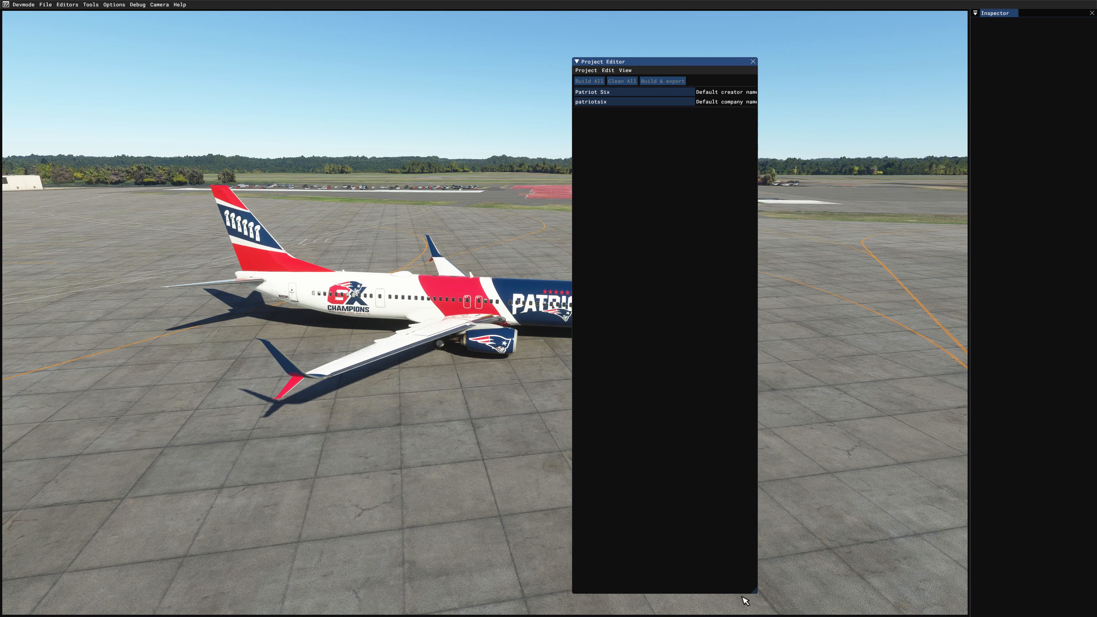
left_click_drag(754, 590, 827, 271)
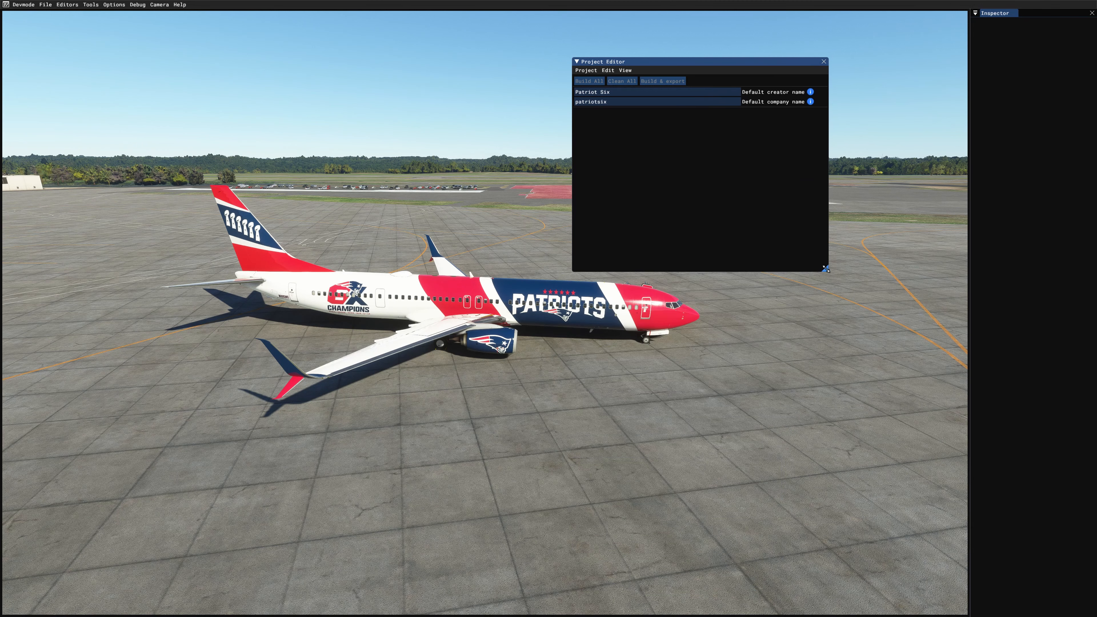
left_click_drag(748, 62, 666, 125)
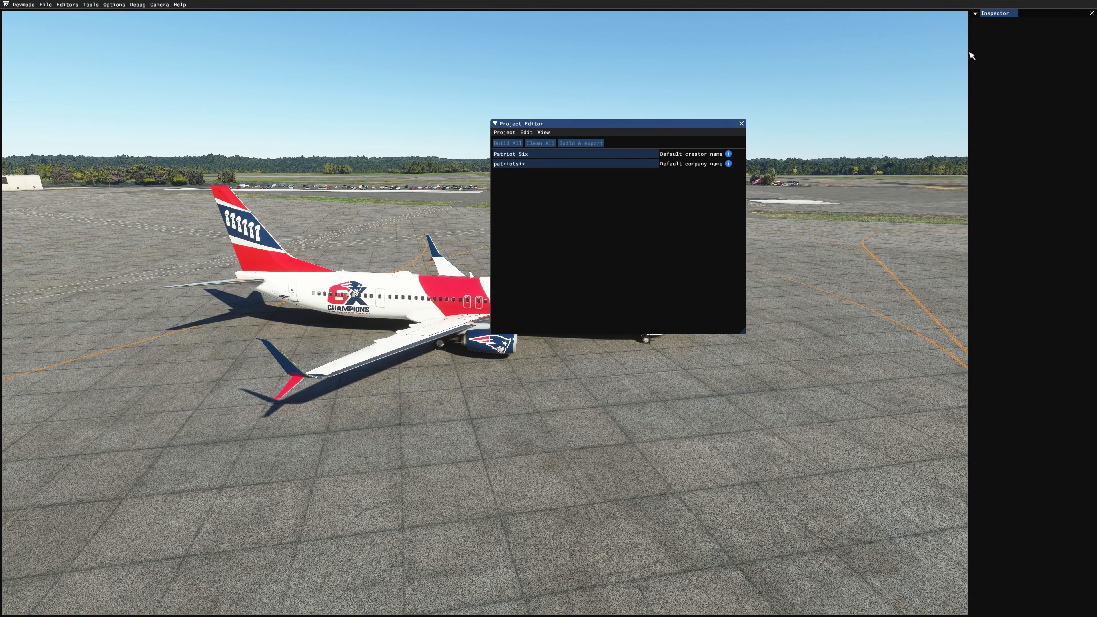
- Undock and shorten the Inspector, and arrange it above the Project Editor so both windows leave the aircraft visible
left_click(1010, 18)
left_click_drag(1008, 17, 965, 46)
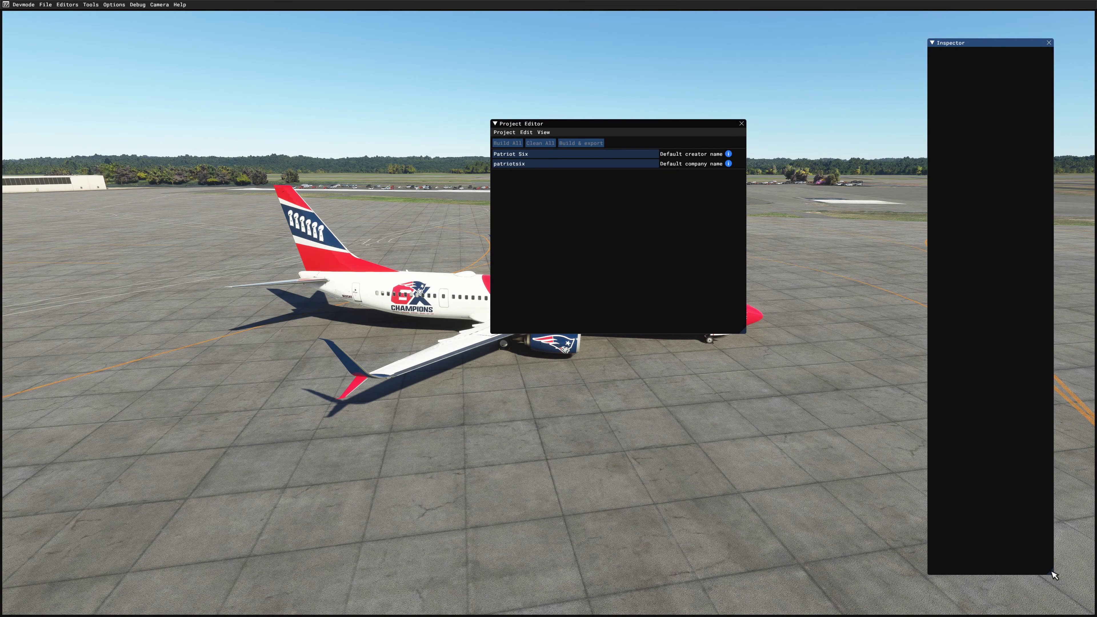
left_click_drag(1051, 574, 1069, 256)
left_click_drag(606, 127, 947, 372)
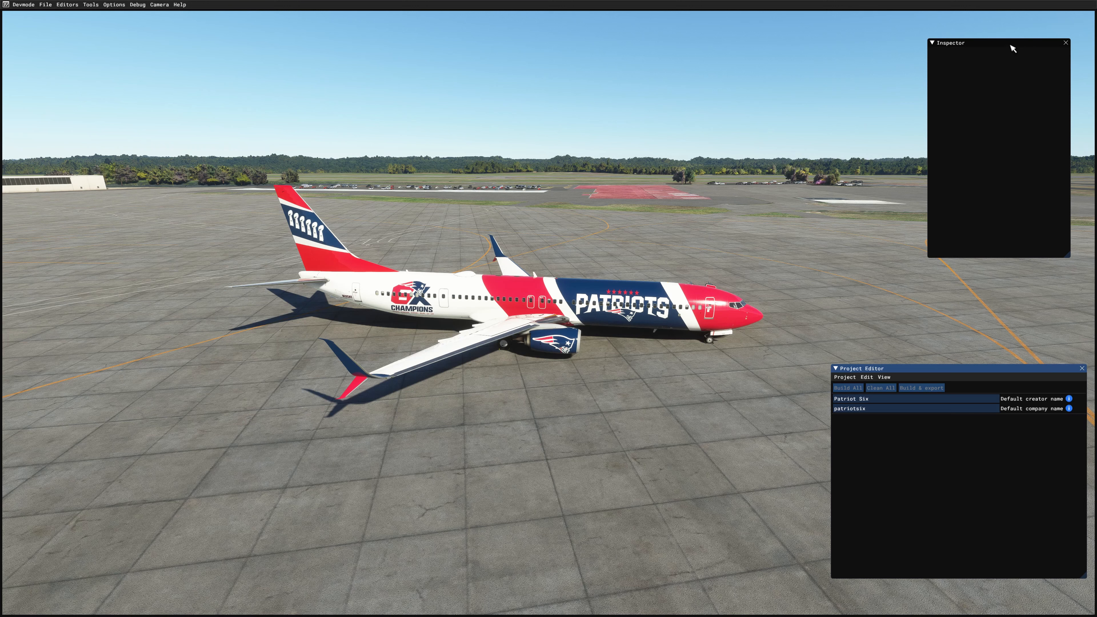
mouse_move(1013, 48)
left_mouse_down()
mouse_move(1023, 57)
mouse_move(1021, 38)
left_mouse_up()
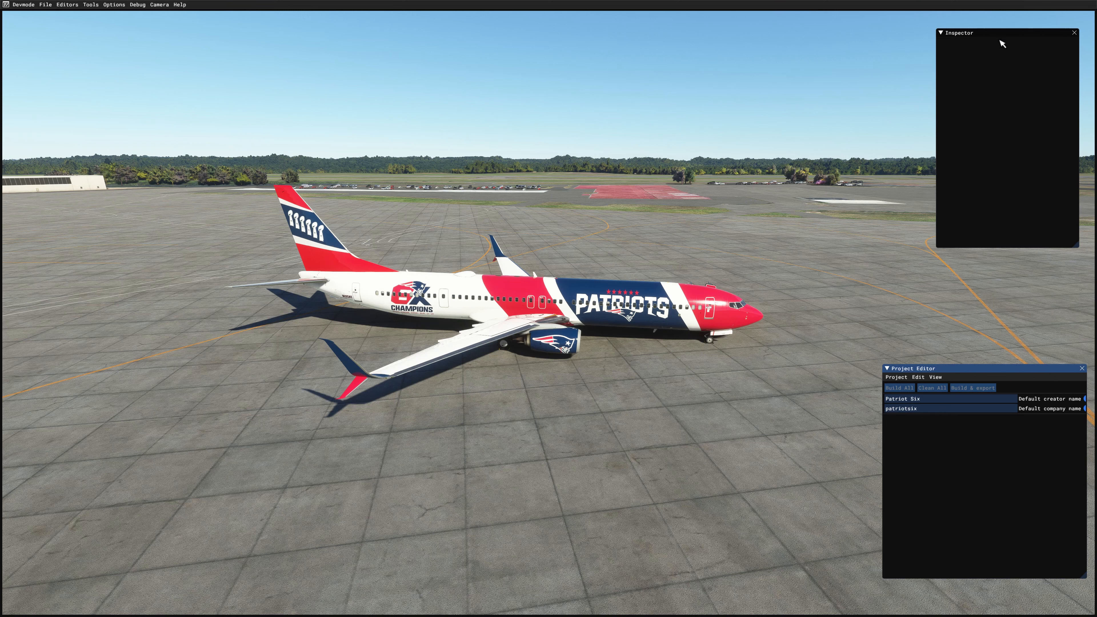
left_click_drag(1003, 38, 994, 39)
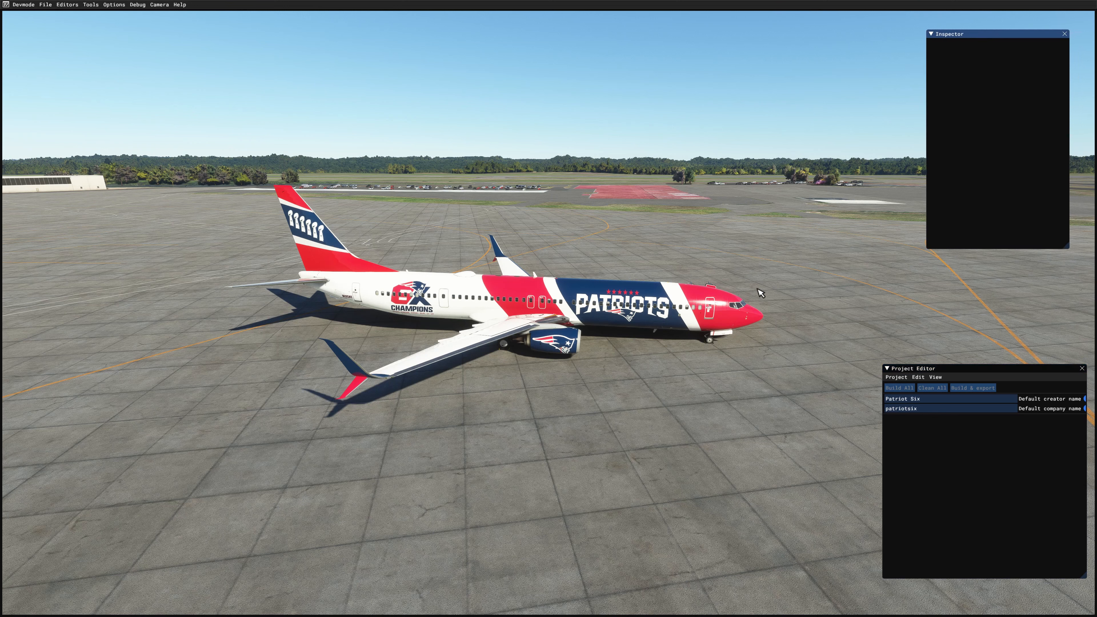
- Hide the Inspector window from the Project Editor and show it again
left_click(936, 377)
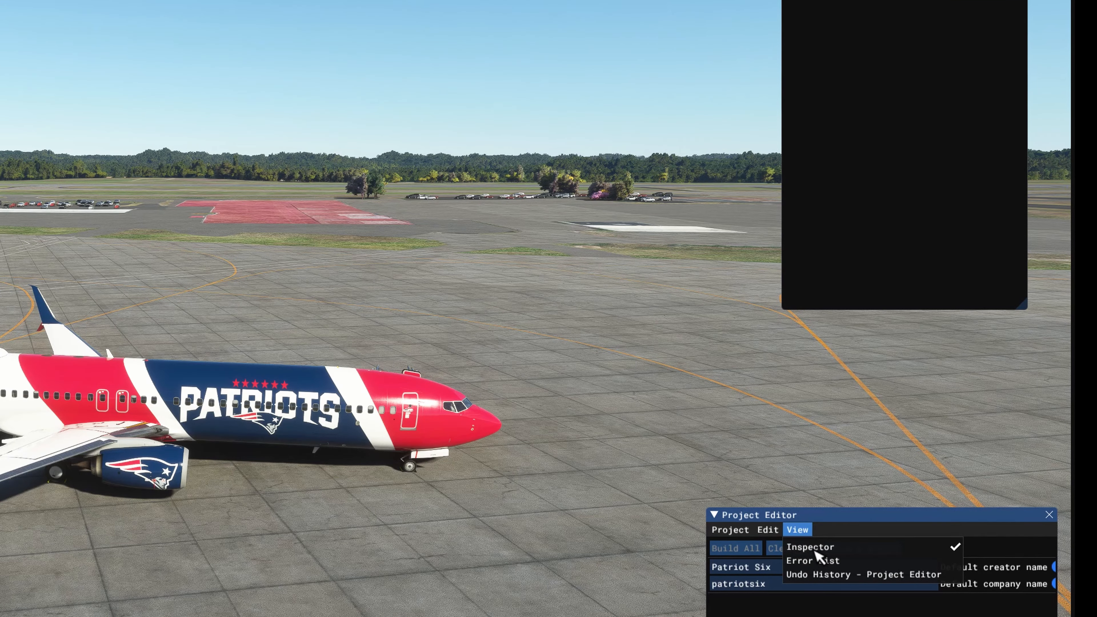
left_click(812, 547)
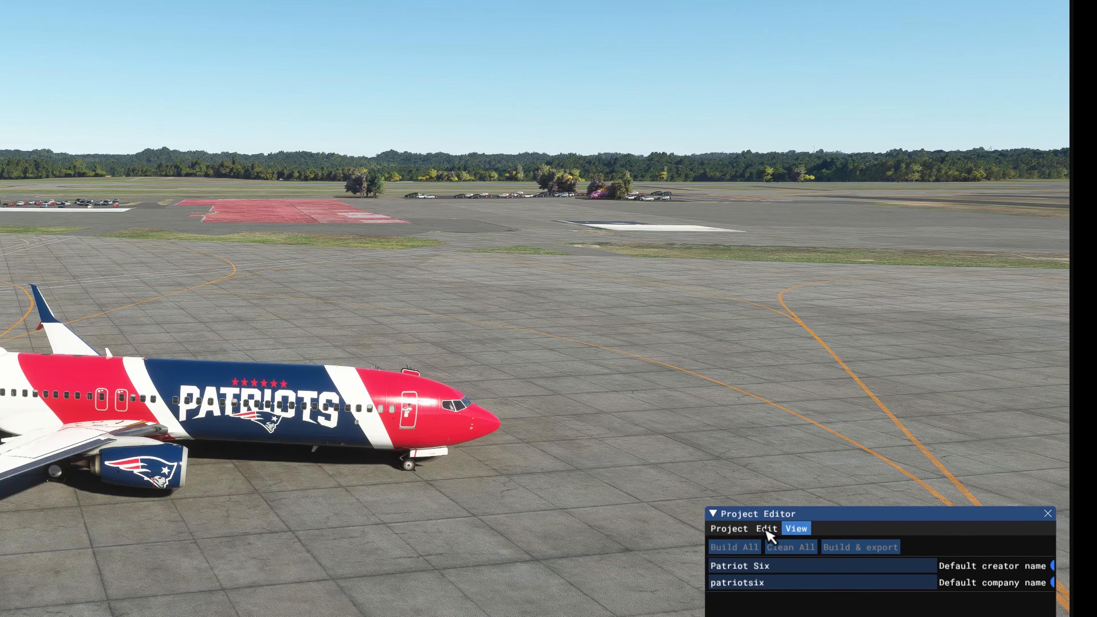
left_click(796, 529)
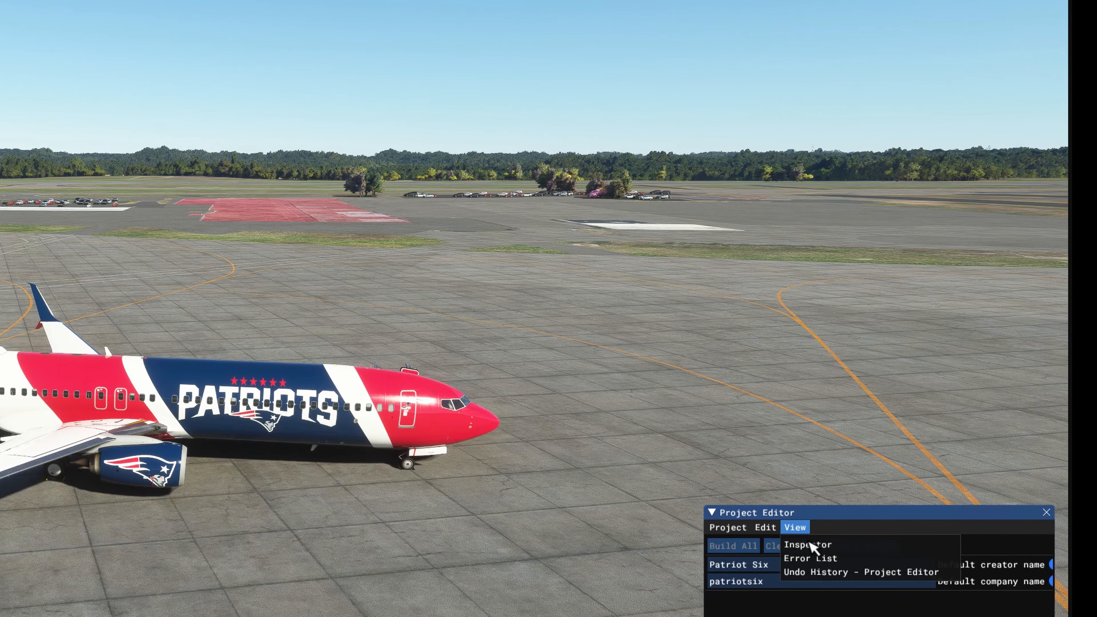
left_click(810, 545)
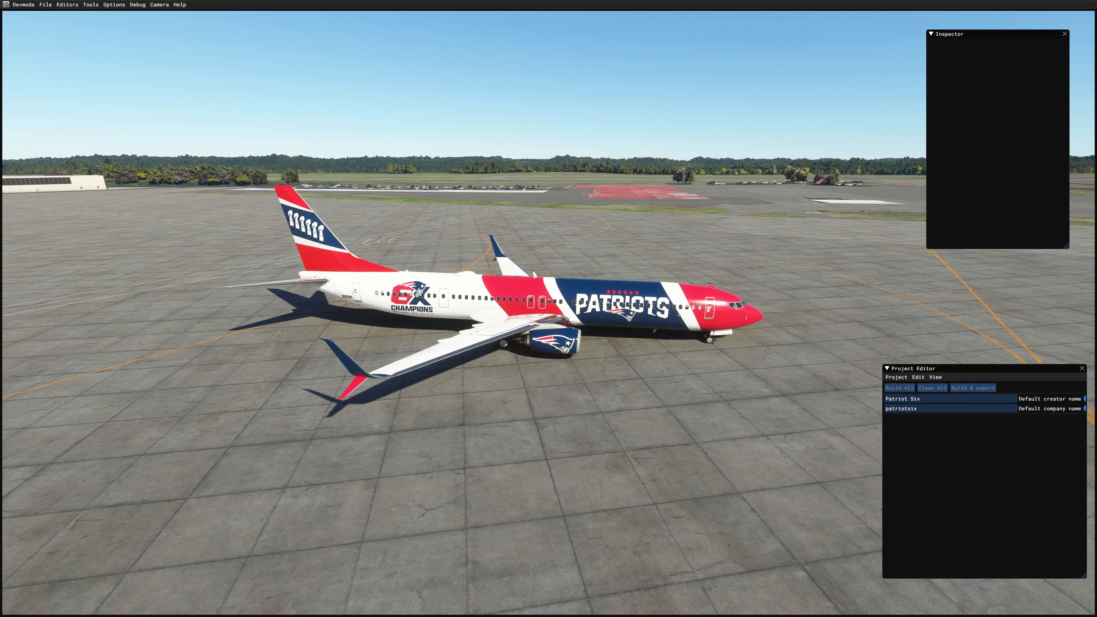
- Switch to File Explorer, open the Completed Packages shortcut in the working scenery folder and browse the package folder names
key("alt+Tab")
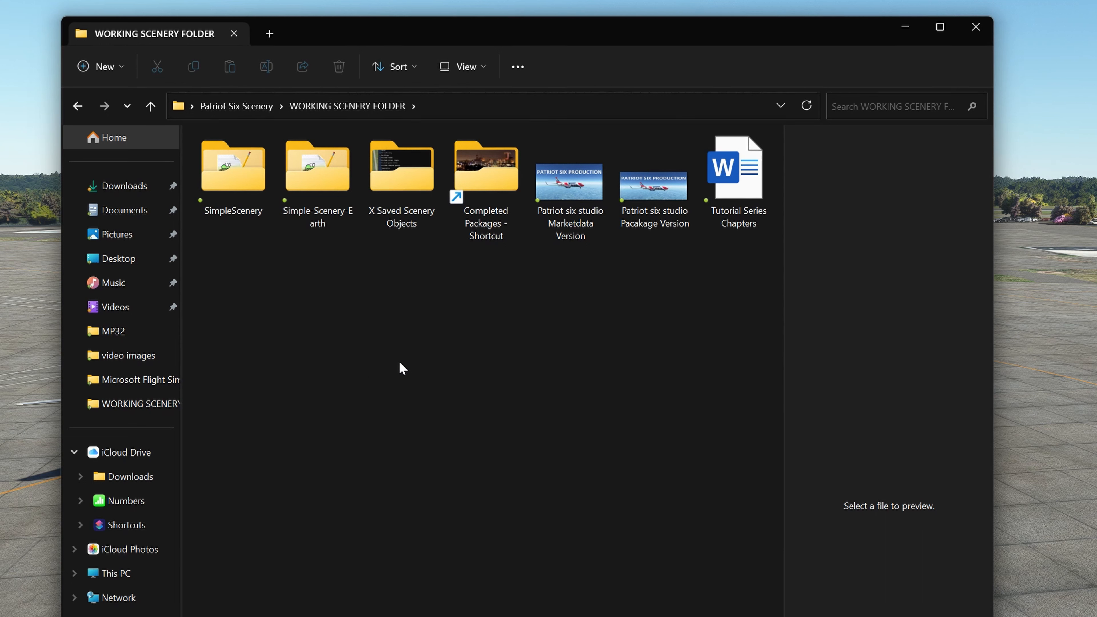
double_click(497, 216)
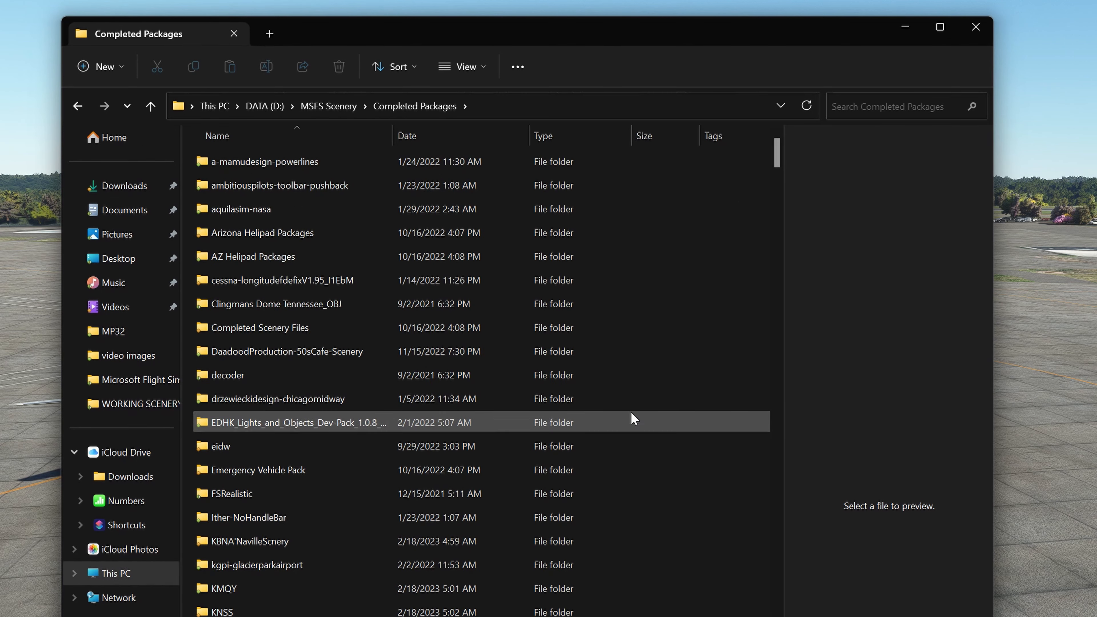
scroll(625, 465, "down", 4)
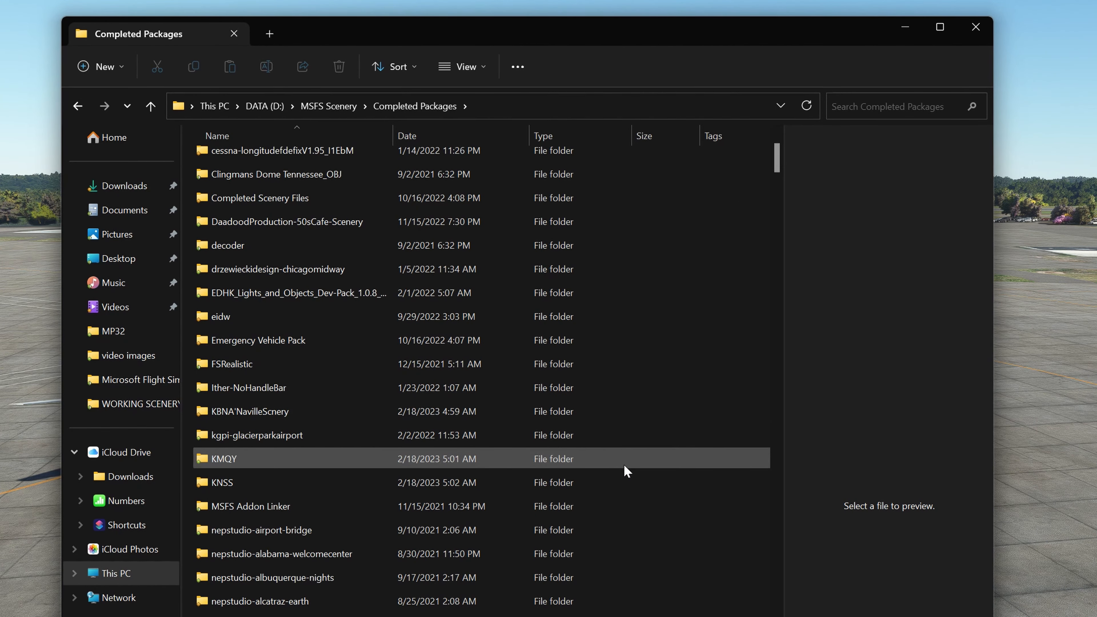
scroll(626, 462, "down", 8)
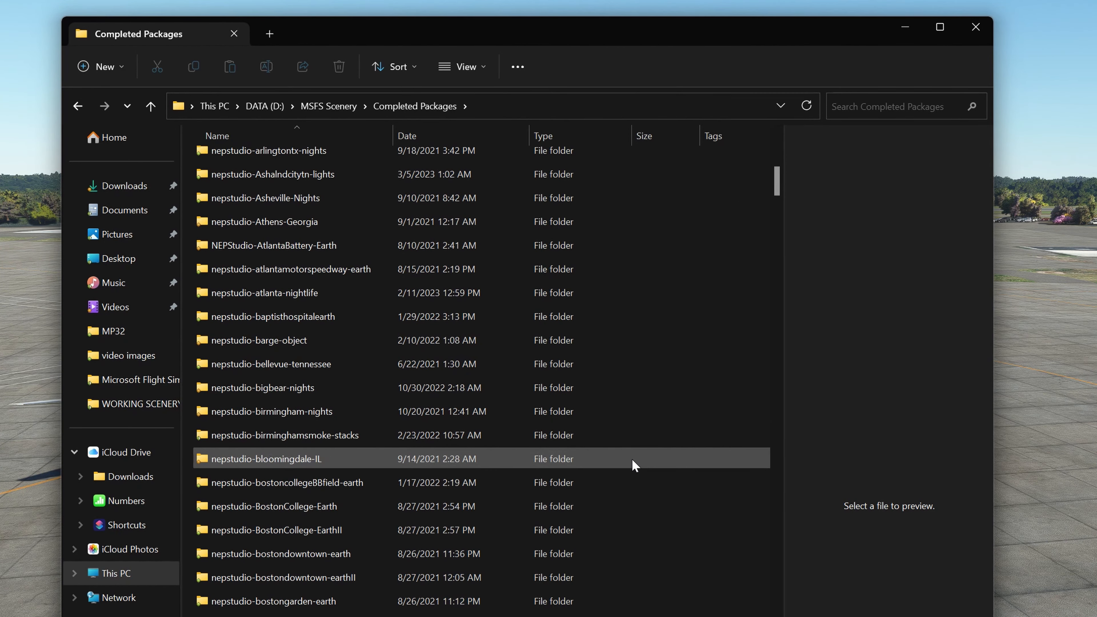
scroll(648, 468, "up", 11)
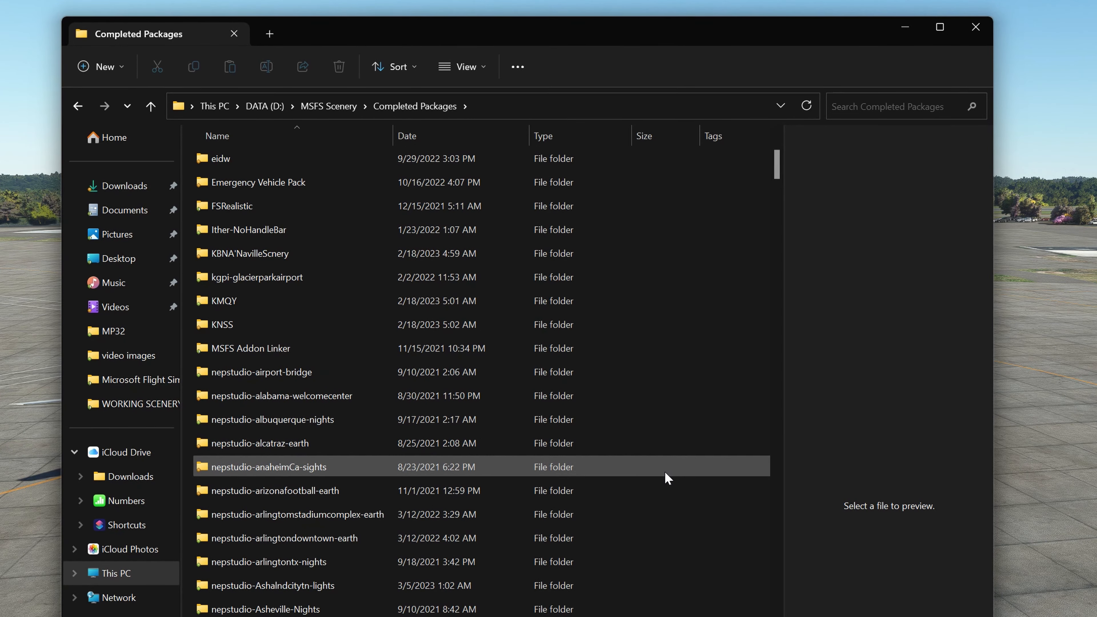
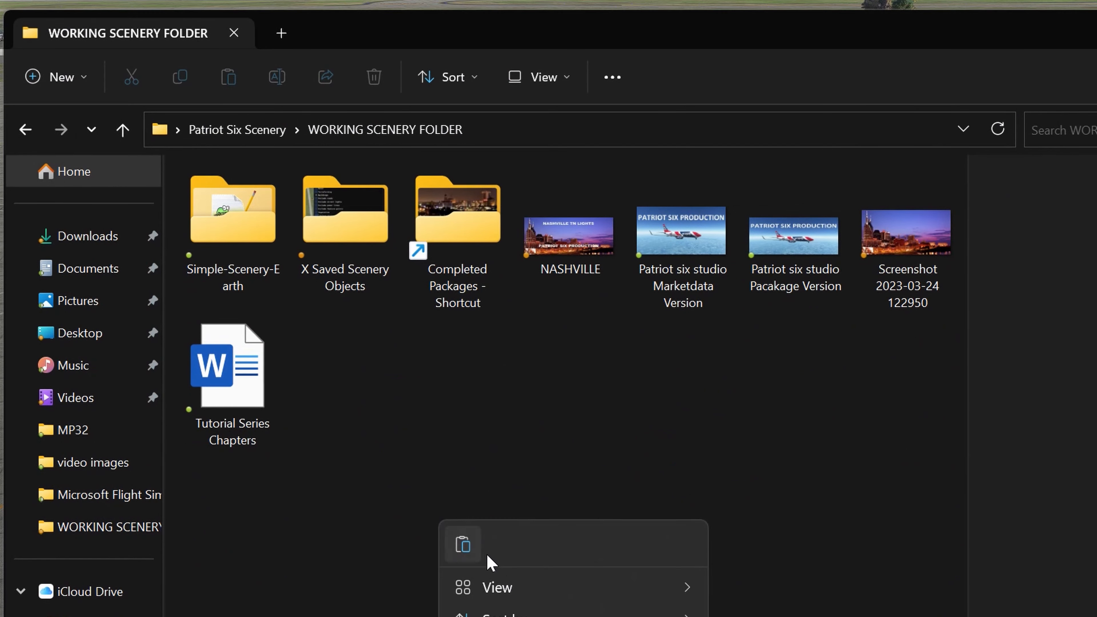
- Paste the copied SimpleScenery sample folder into WORKING SCENERY FOLDER
key("Escape")
key("ctrl+v")
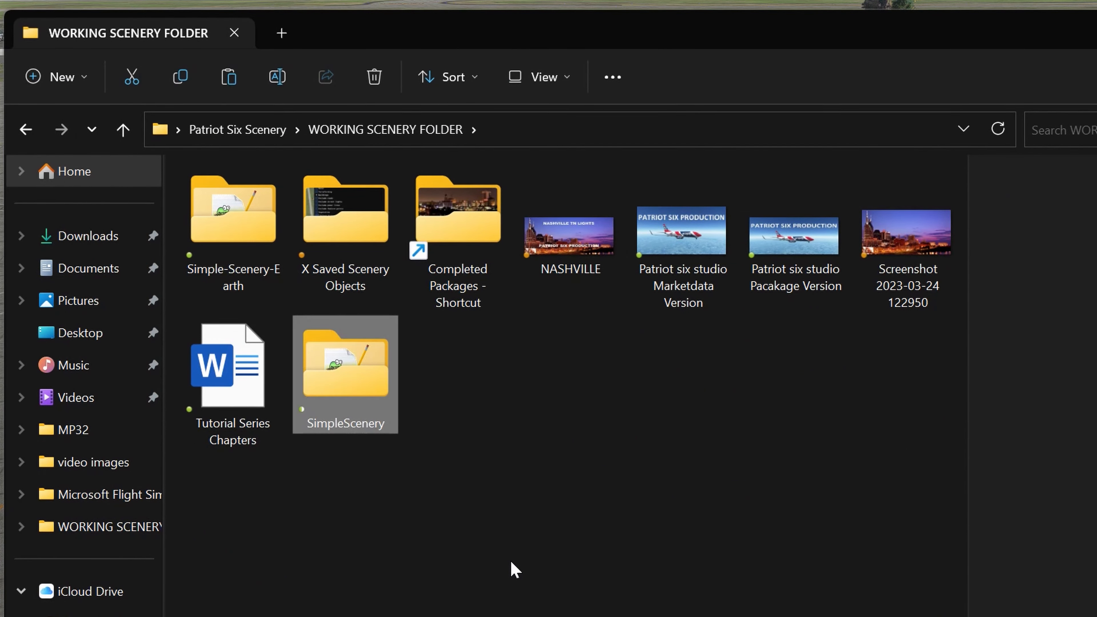
left_click(512, 561)
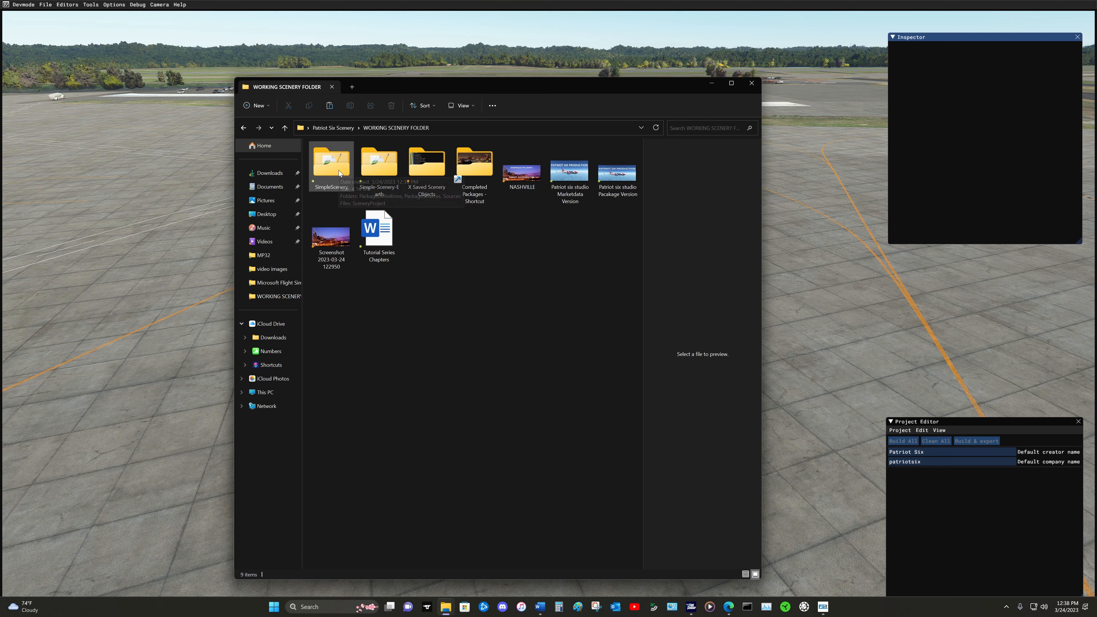
- Duplicate the SimpleScenery folder inside WORKING SCENERY FOLDER
key("space")
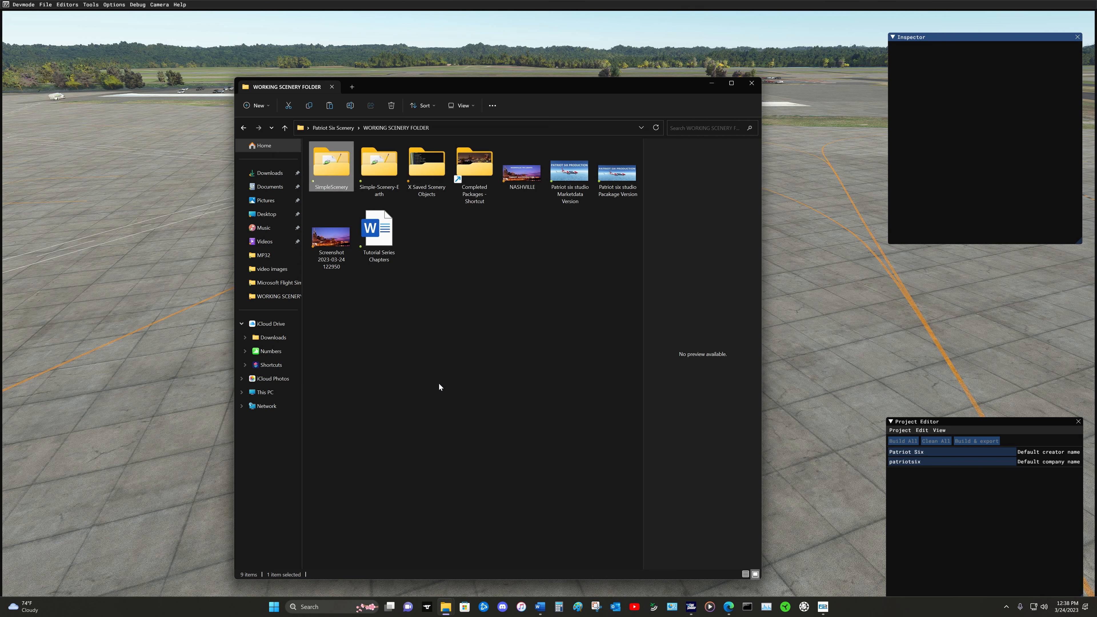
left_click(314, 105)
left_click(494, 326)
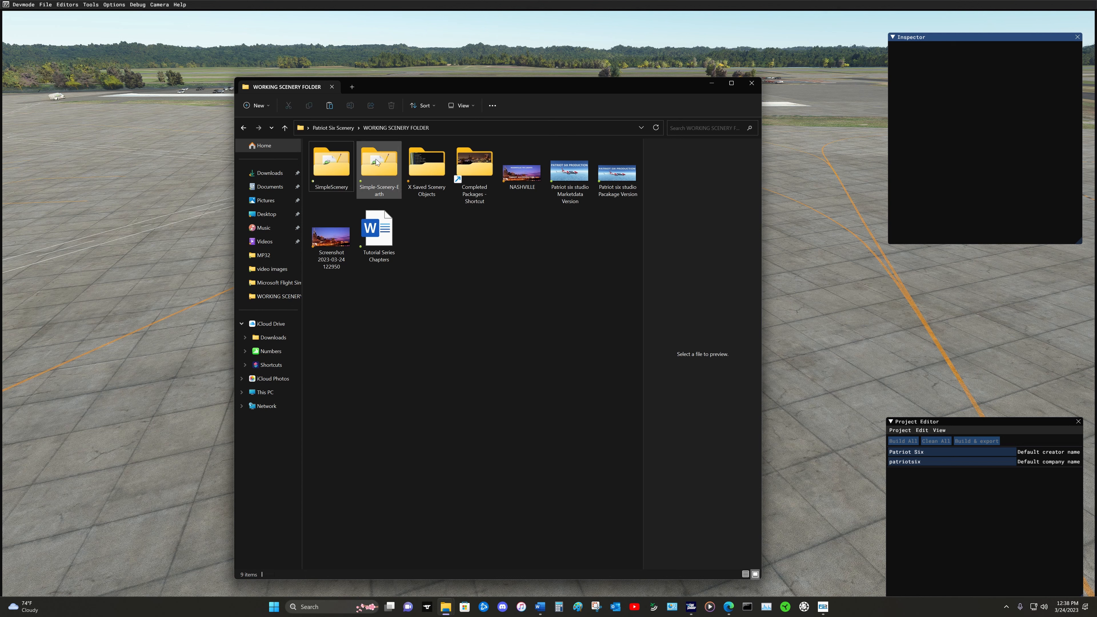
left_click(332, 107)
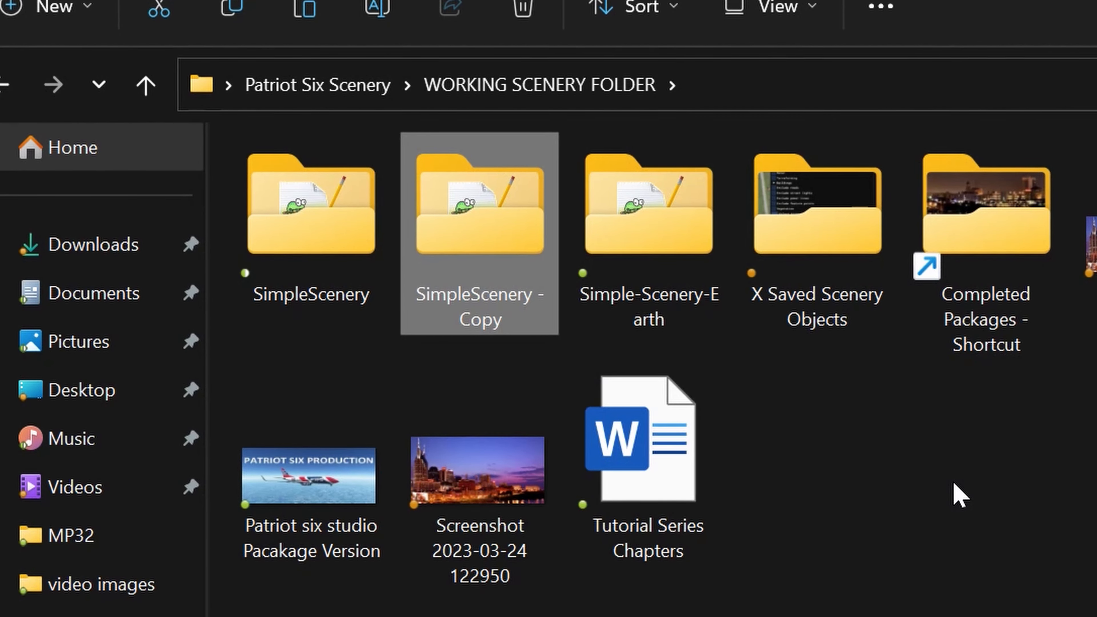
- Rename the copy of the SimpleScenery folder as patriotsix-nashvillelights-scenery
key("F2")
type("patriotsix-")
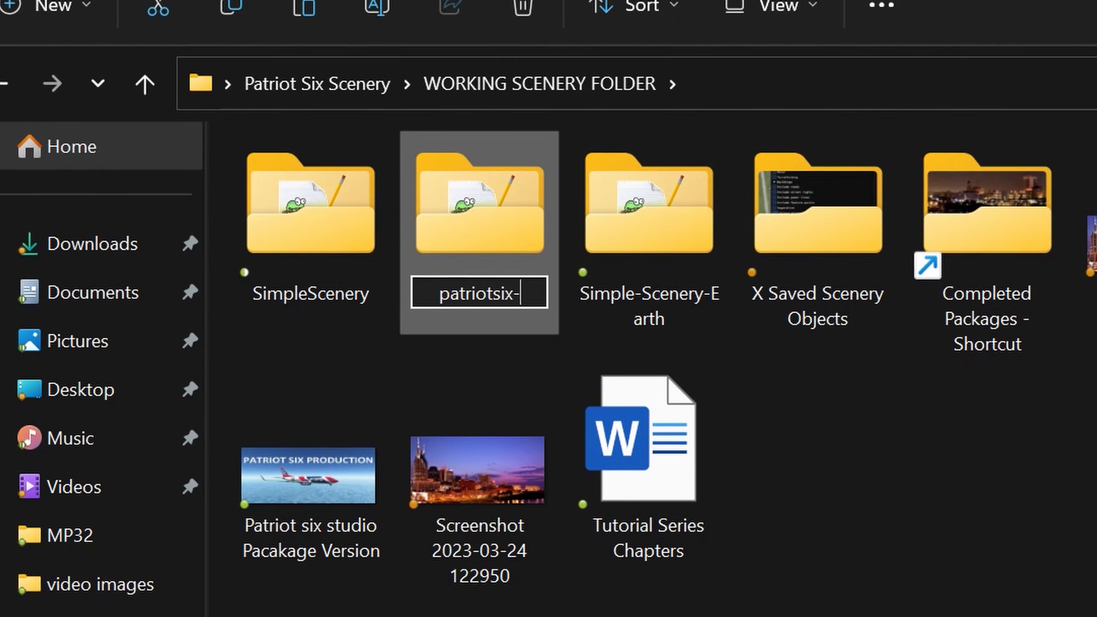
type("nashvillelights-scen")
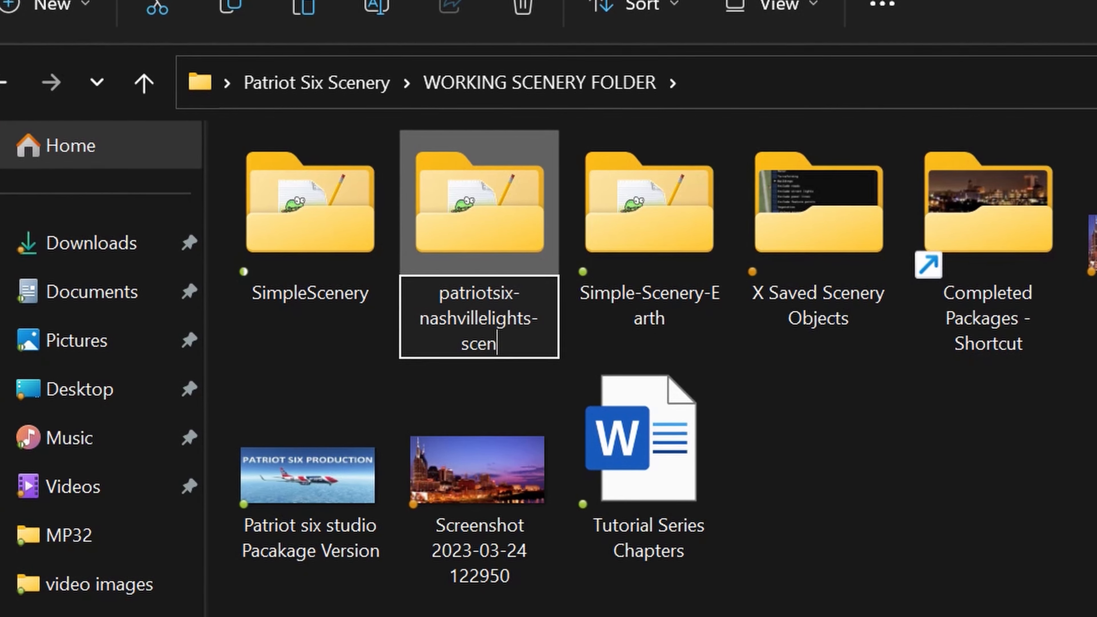
type("ery")
key("Return")
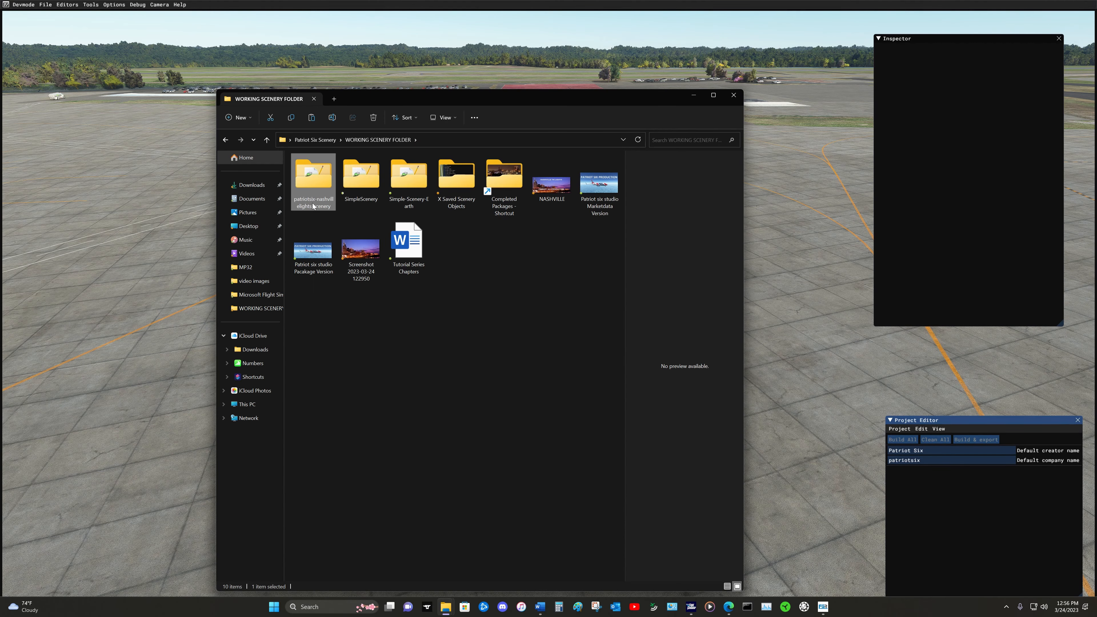
- Open the SceneryProject XML file from the patriotsix-nashvillelights-scenery folder in the Project Editor
left_click_drag(521, 96, 563, 102)
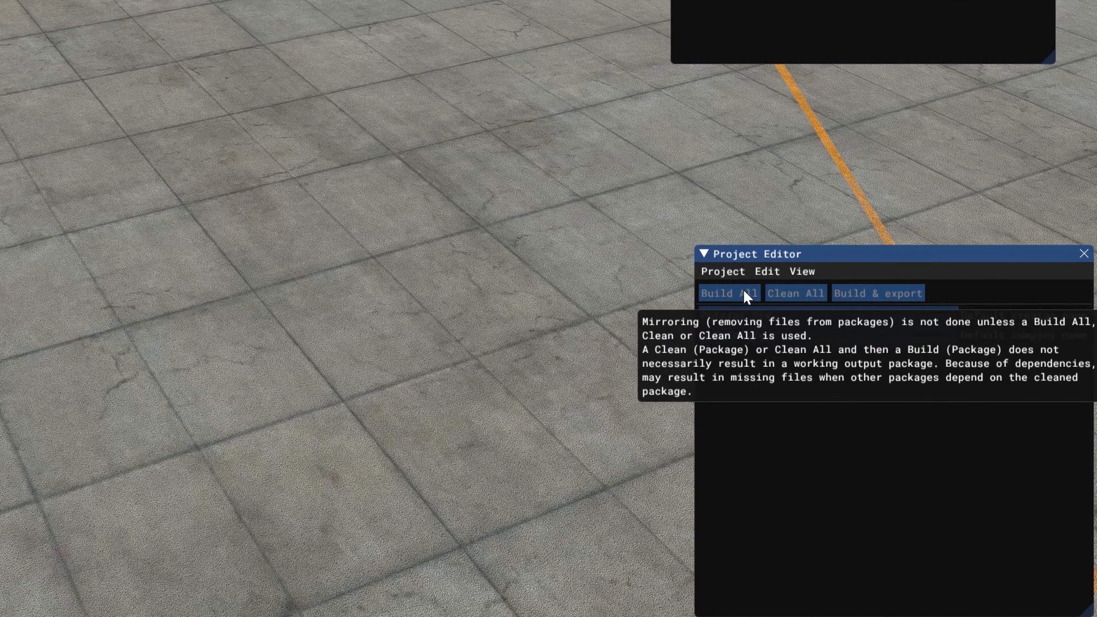
left_click(730, 273)
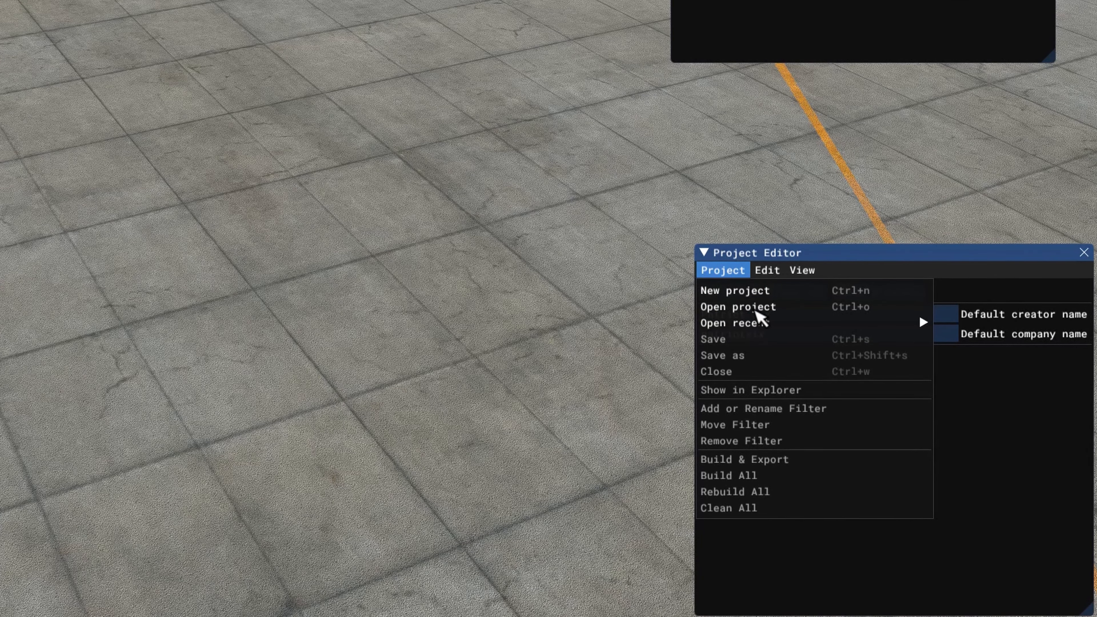
left_click(755, 307)
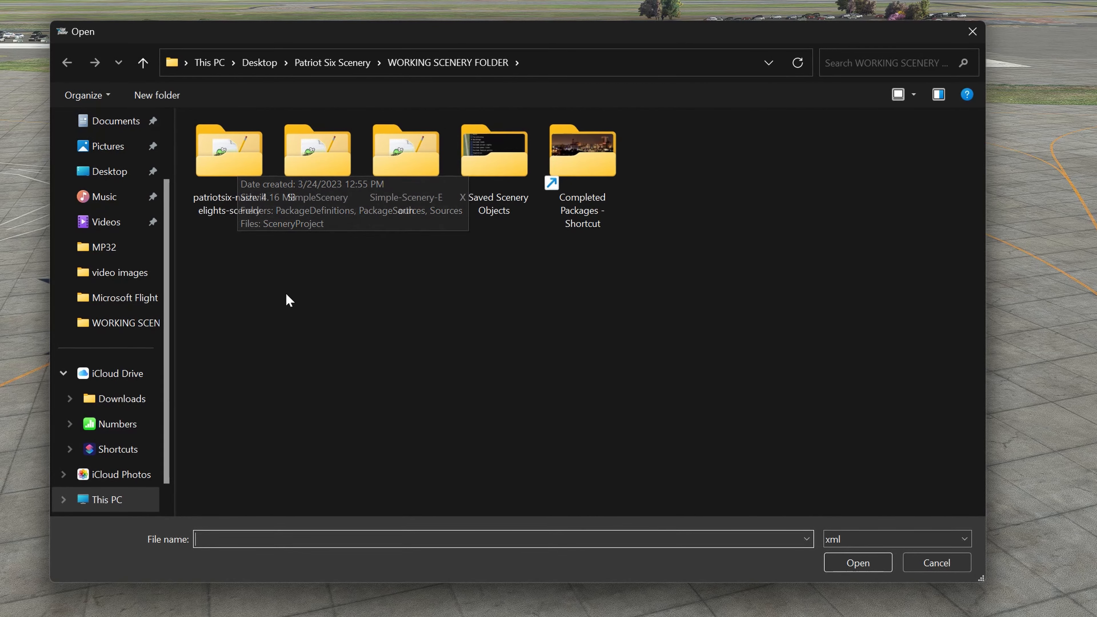
double_click(229, 175)
left_click(229, 221)
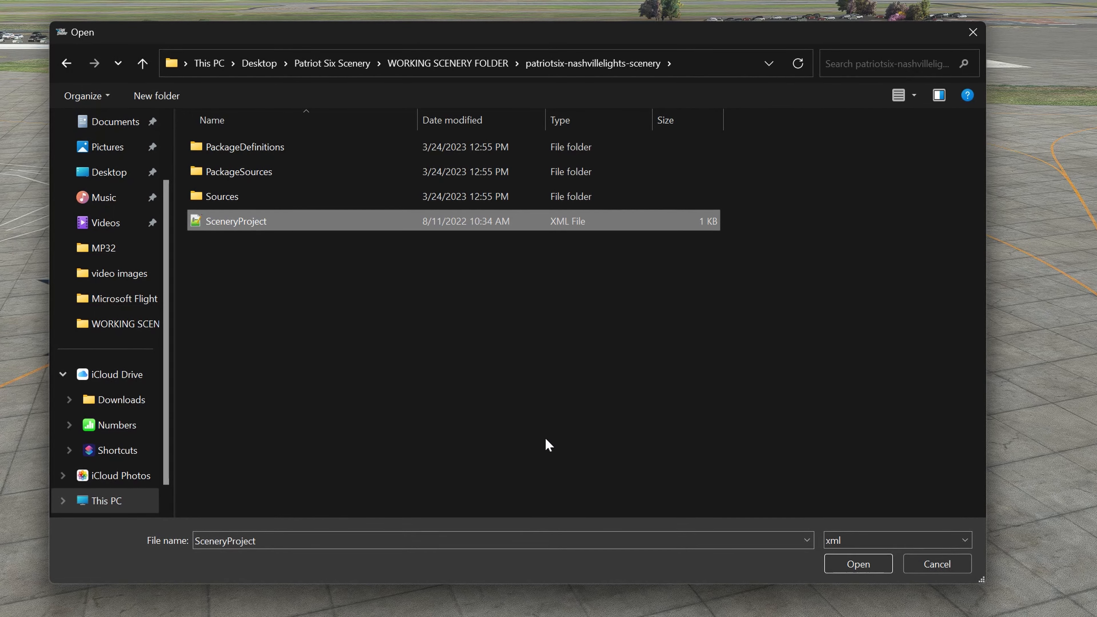
left_click(858, 565)
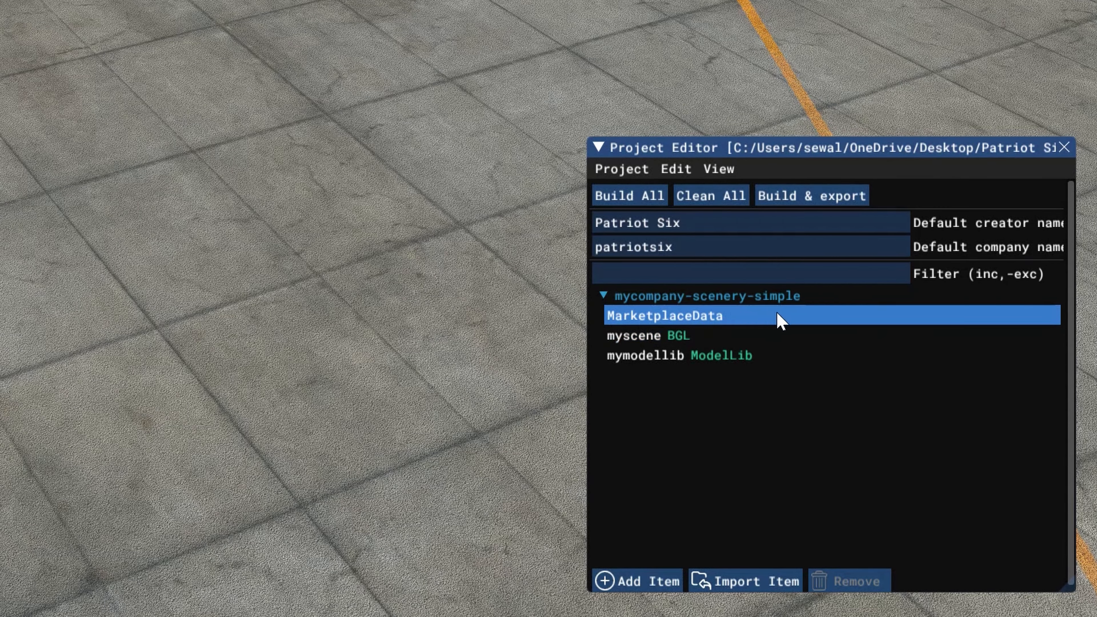
- Set the company name of the mycompany-scenery-simple package to patrioitsix in the Inspector
left_click(710, 299)
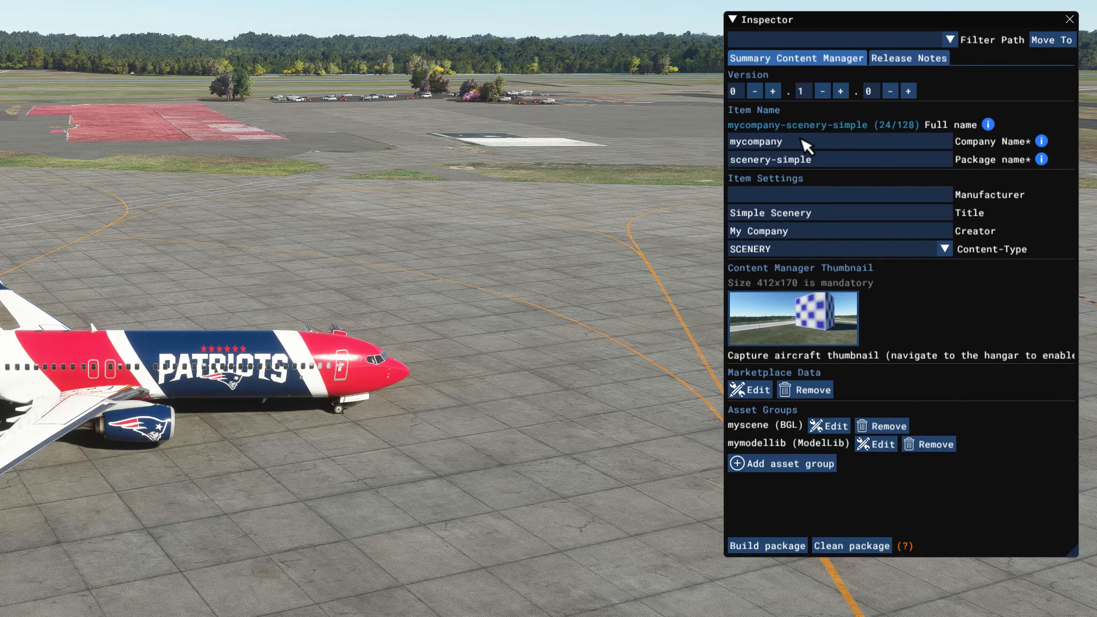
left_click(806, 146)
key("BackSpace")
key("BackSpace")
key("BackSpace")
key("BackSpace")
key("BackSpace")
key("BackSpace")
key("BackSpace")
key("BackSpace")
key("BackSpace")
type("patrioitsix")
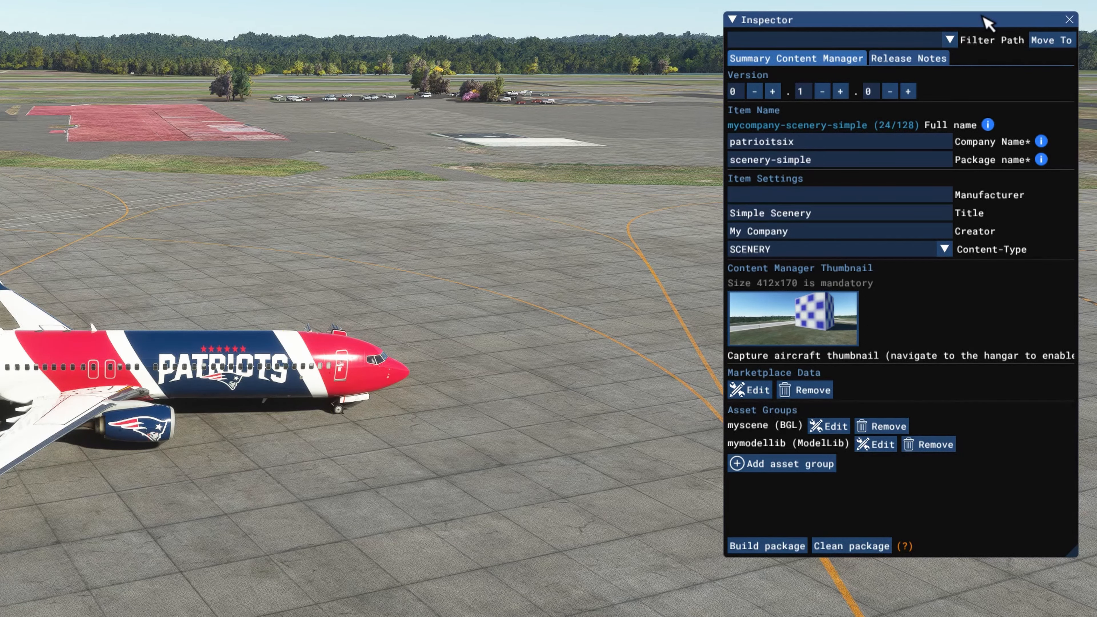
- Set the package name to nashvillelights-scenery
left_click(865, 161)
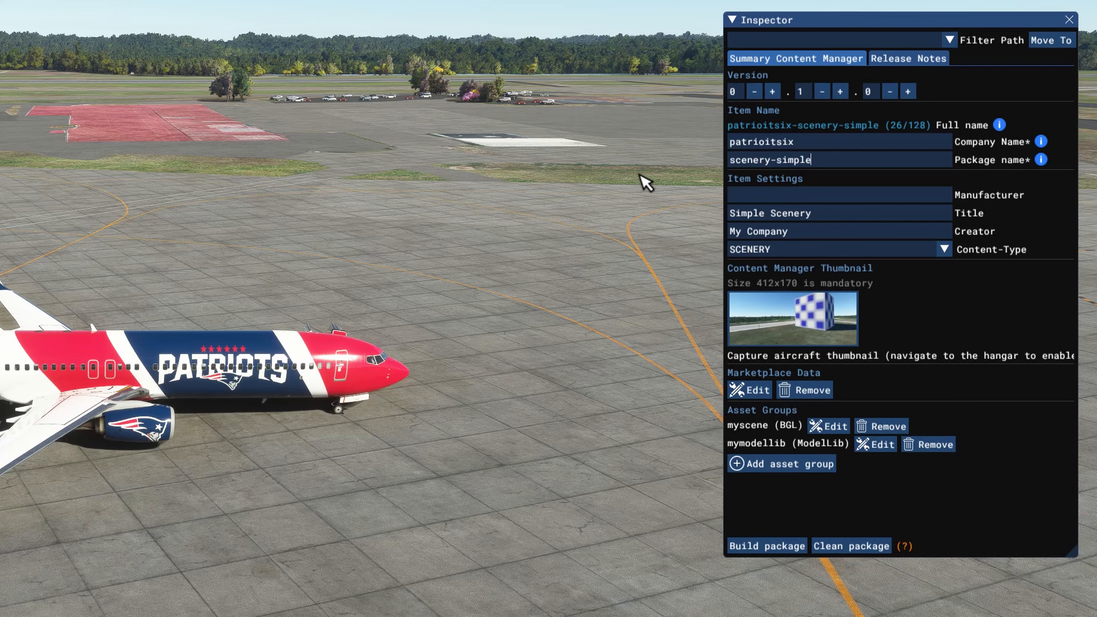
key("BackSpace")
key("BackSpace")
key("BackSpace")
key("BackSpace")
key("BackSpace")
key("BackSpace")
key("BackSpace")
key("BackSpace")
key("BackSpace")
key("BackSpace")
key("BackSpace")
key("BackSpace")
key("BackSpace")
key("BackSpace")
key("ctrl+v")
key("Home")
key("Delete")
key("Delete")
key("Delete")
key("Delete")
key("Delete")
key("Delete")
key("Delete")
key("Delete")
key("Delete")
key("Delete")
key("Delete")
key("Delete")
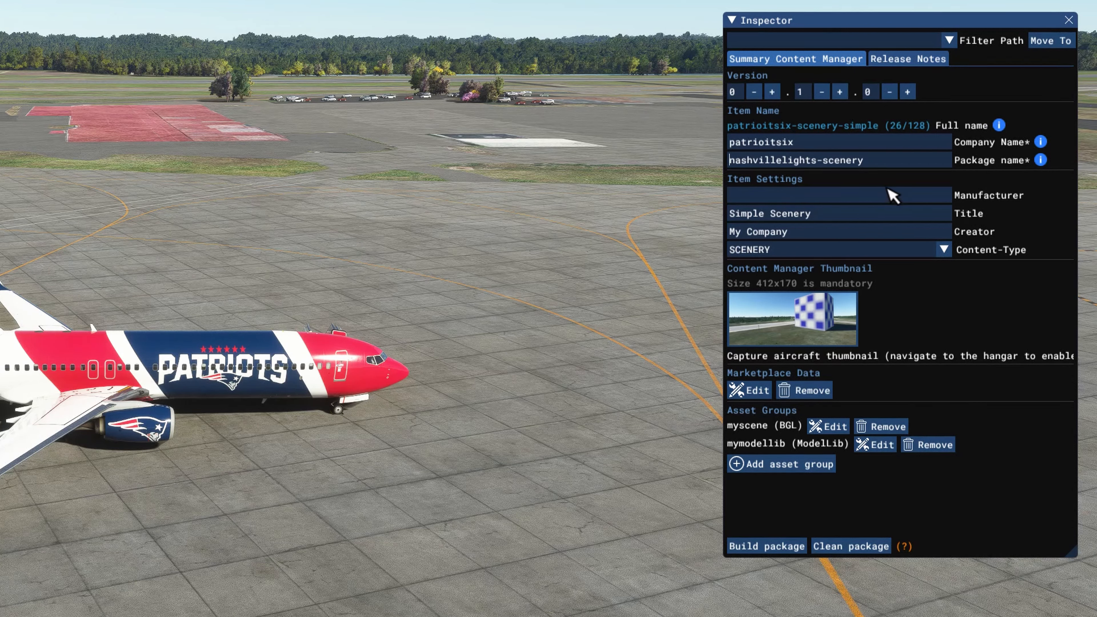
- Set the package title to Nashville Lights and the creator to Patriot Six
left_click(973, 443)
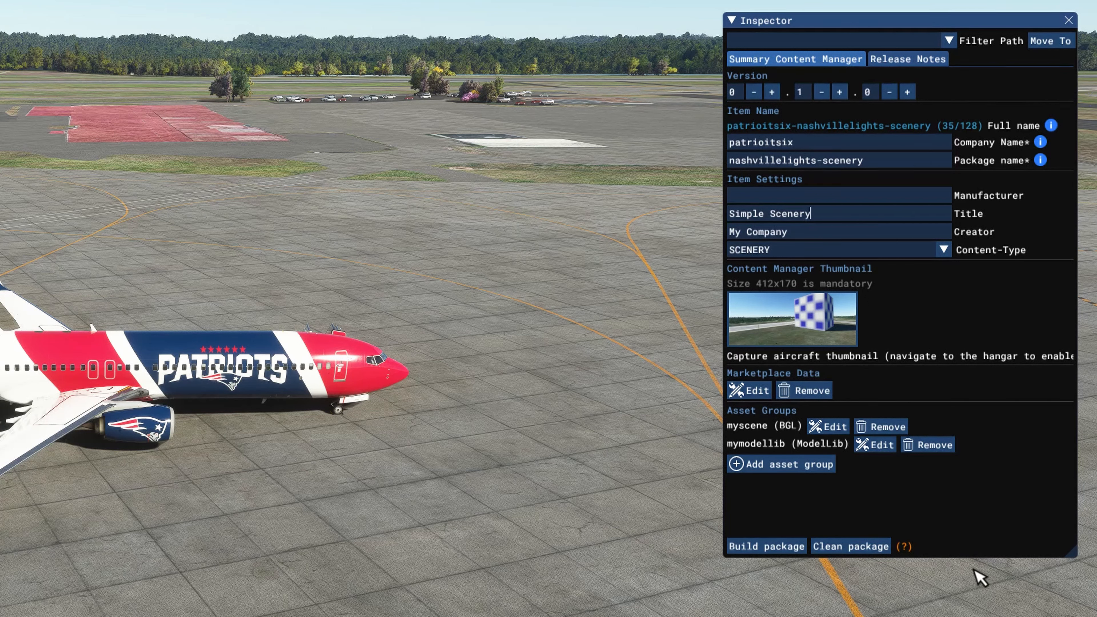
key("ctrl+BackSpace")
key("ctrl+BackSpace")
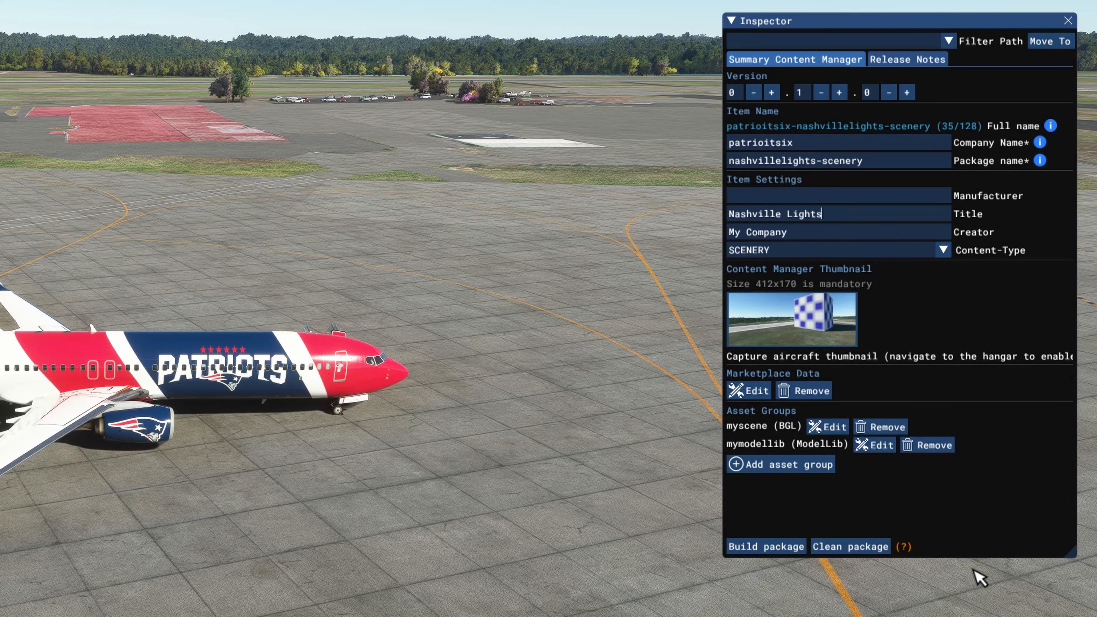
key("Tab")
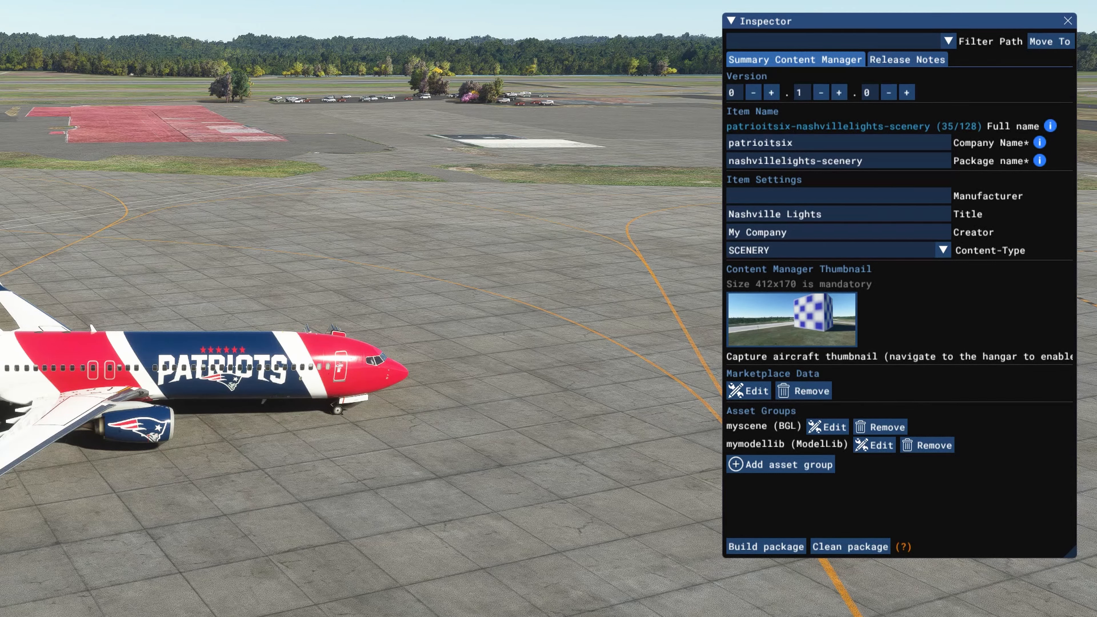
key("ctrl+BackSpace")
key("ctrl+BackSpace")
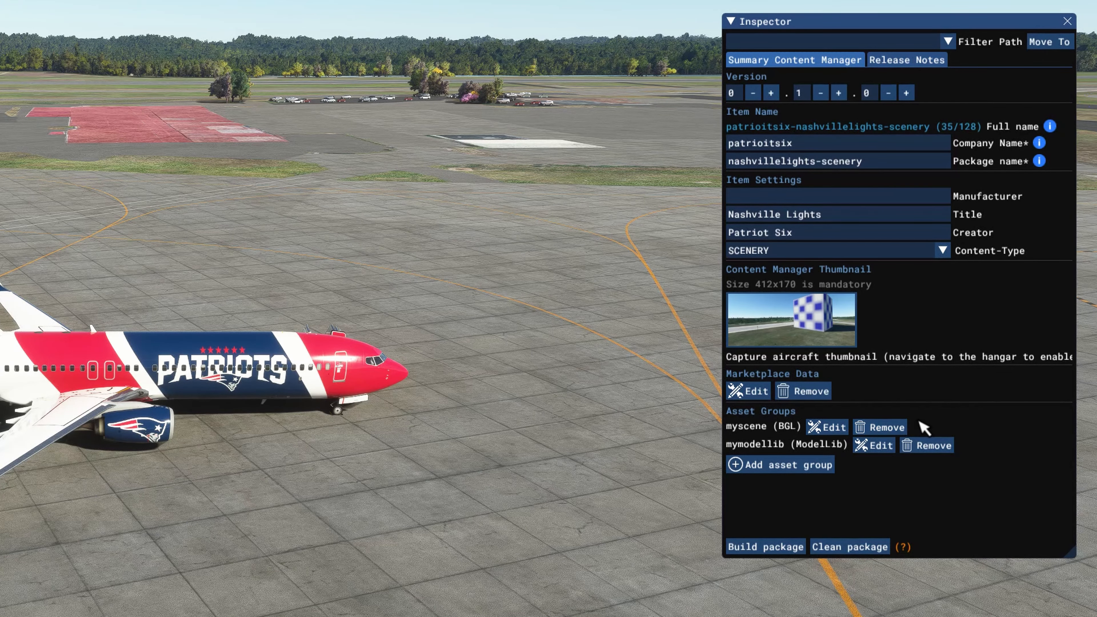
- Replace the Content Manager thumbnail with the NASHVILLE image from WORKING SCENERY FOLDER
left_click(799, 322)
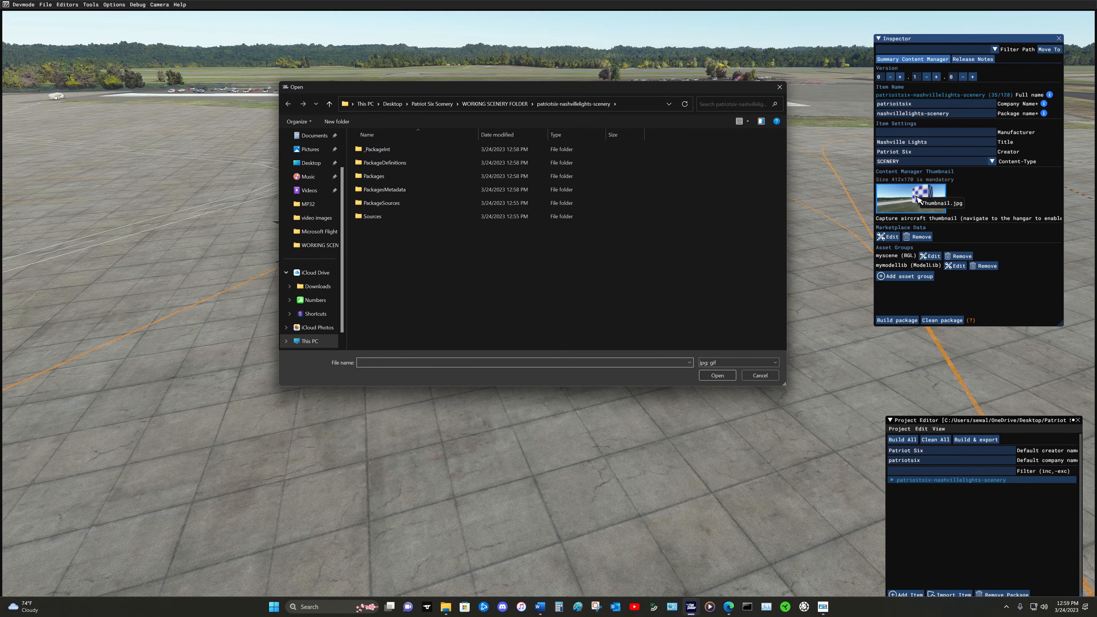
left_click(329, 105)
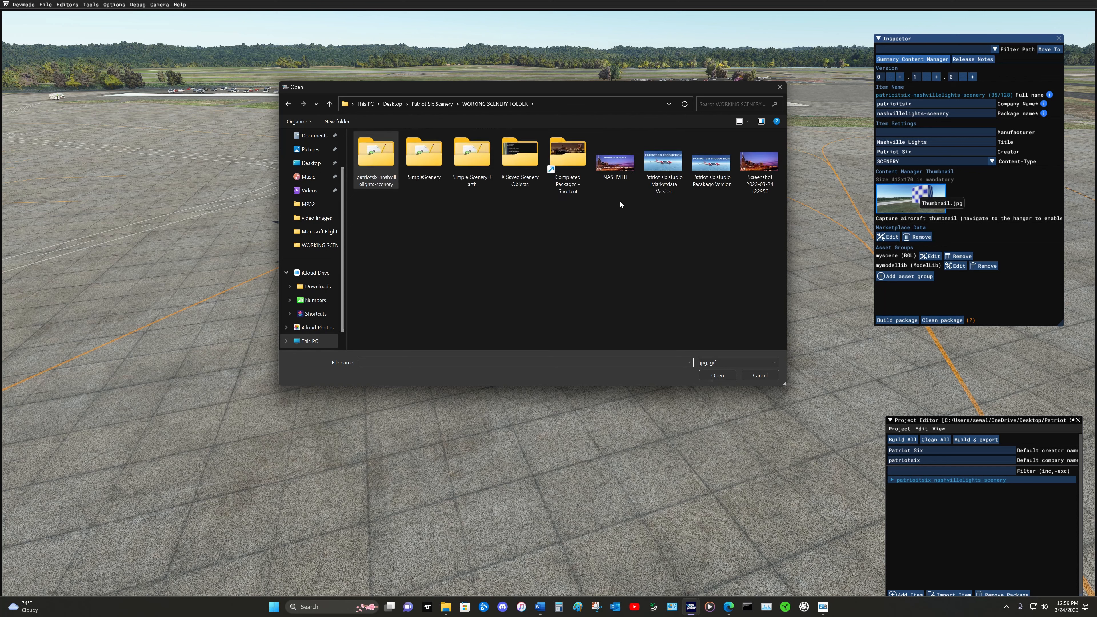
left_click(610, 182)
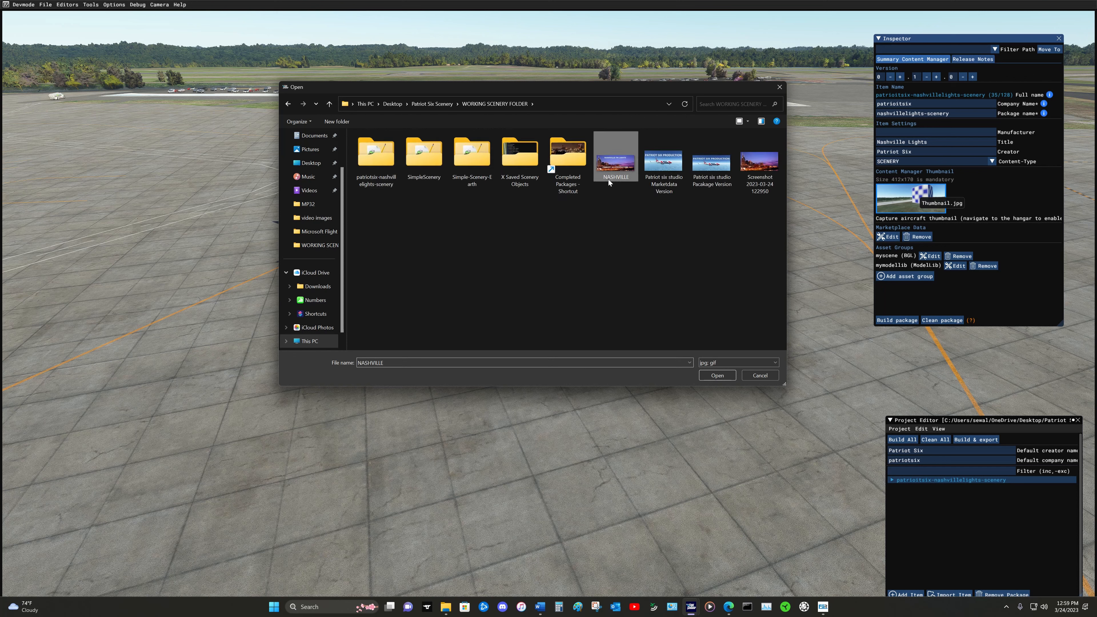
left_click(721, 375)
- Remove the MarketplaceData item from the package, with the option to only remove it from the current project
left_click(894, 480)
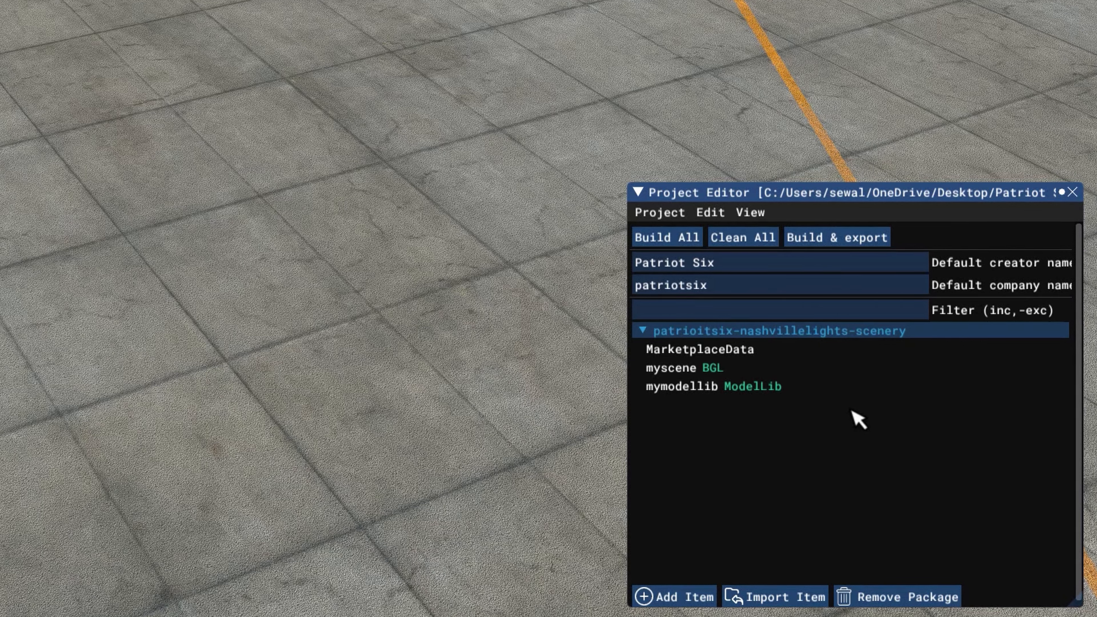
left_click(794, 357)
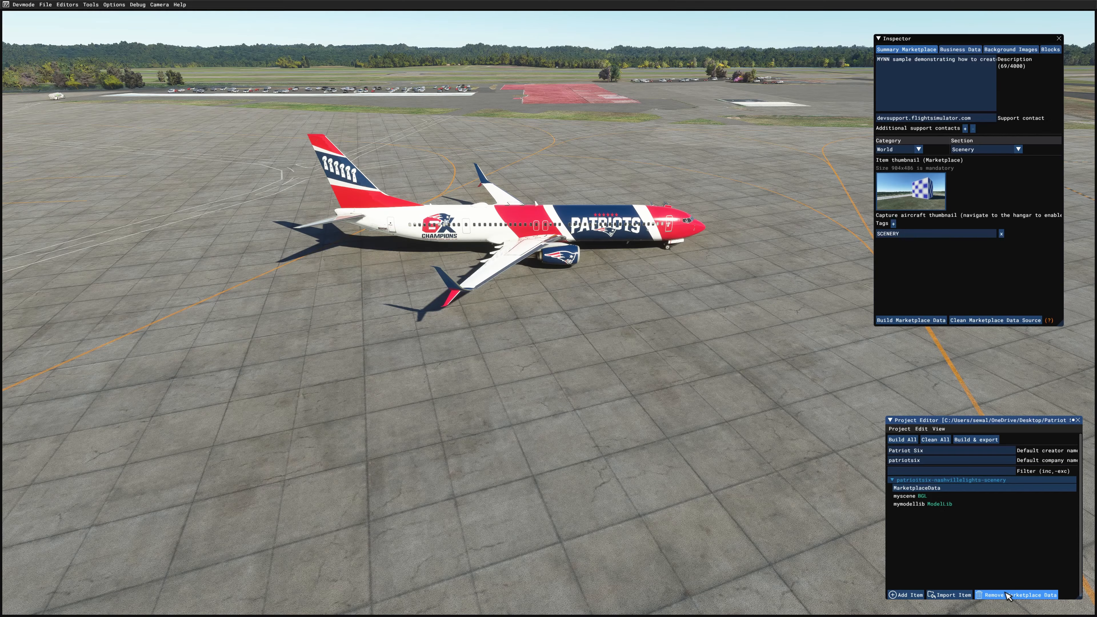
left_click(1007, 596)
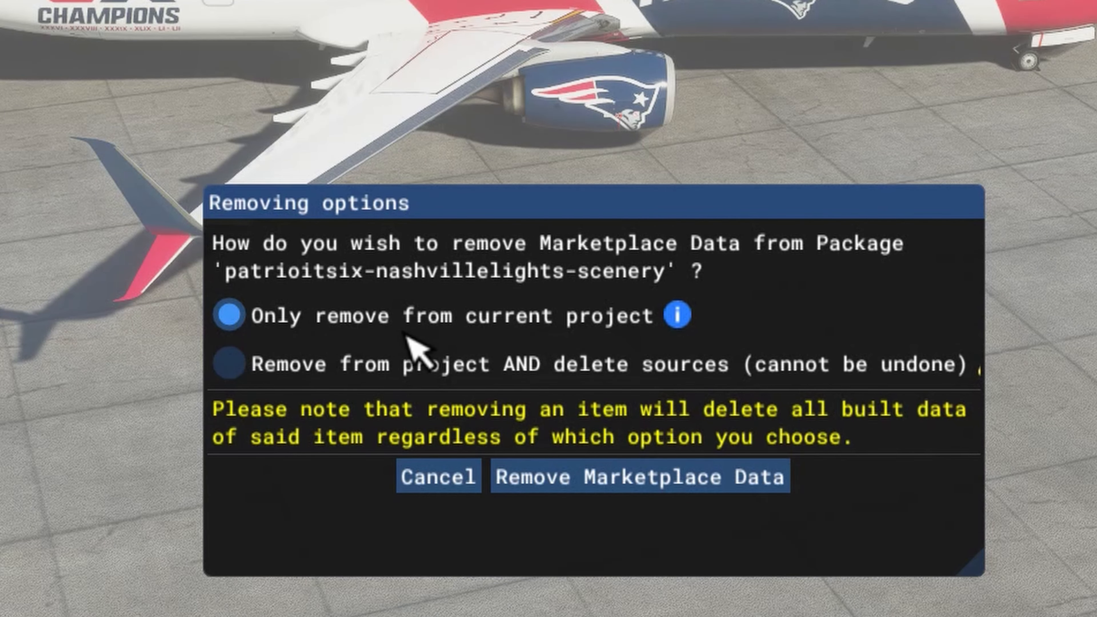
left_click(655, 484)
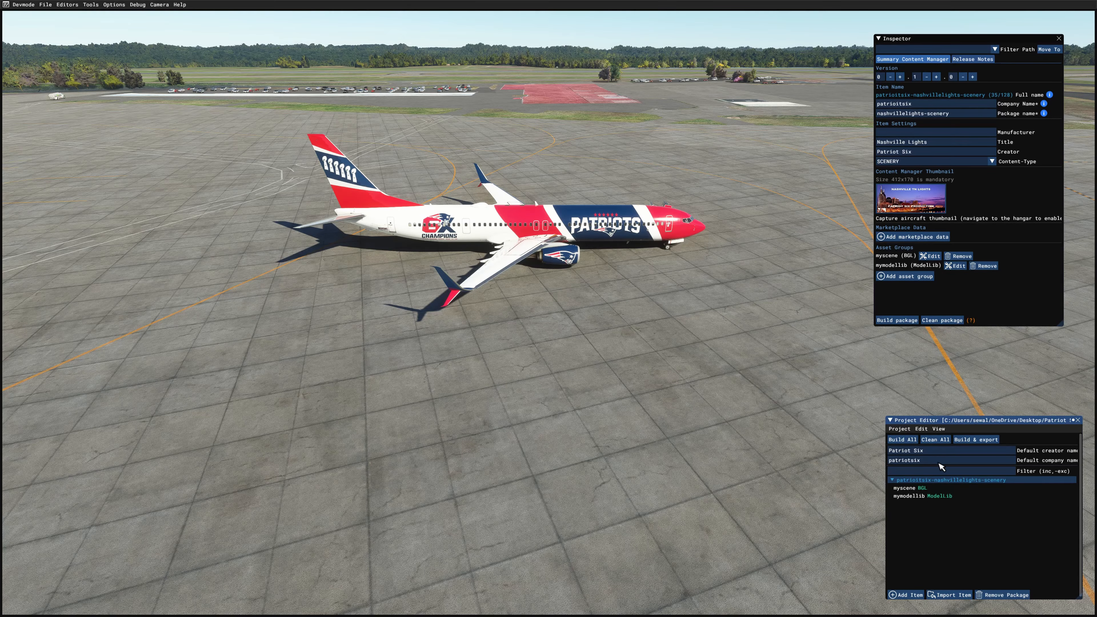
- Rename the myscene BGL asset group as nashvillelightsscene and the mymodellib asset group as nashvillelightsmodellib
left_click(931, 488)
left_click(919, 489)
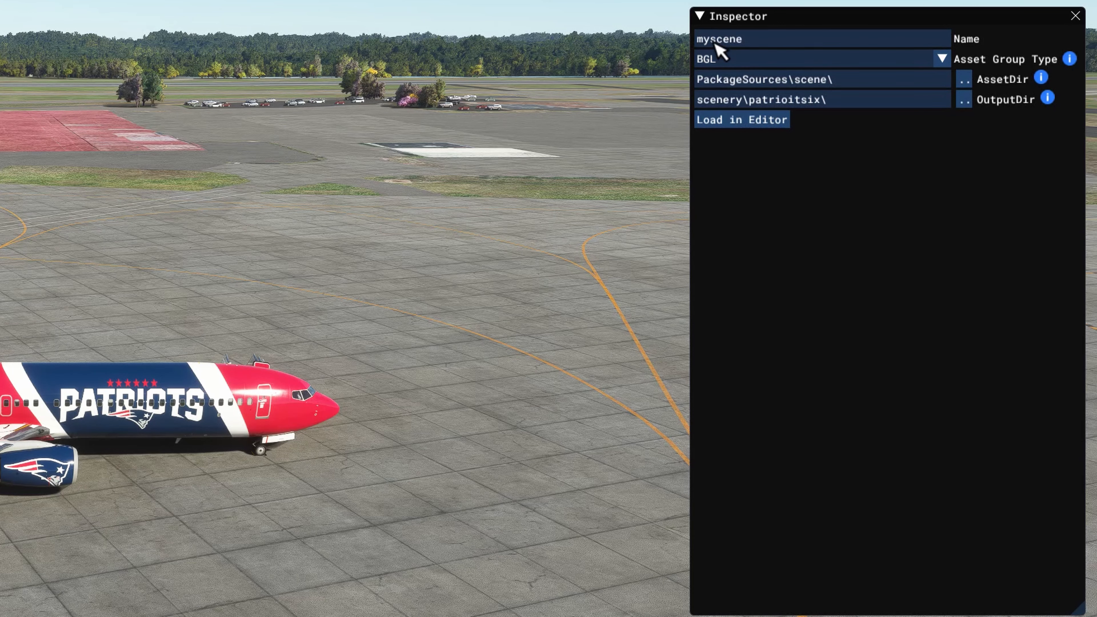
left_click(702, 40)
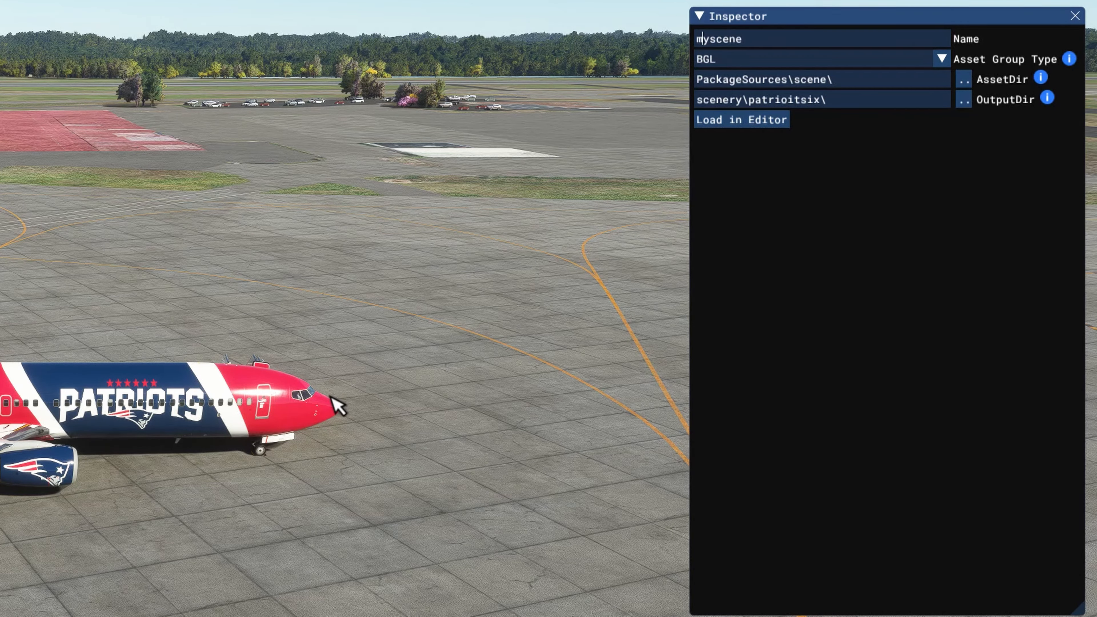
key("BackSpace")
key("BackSpace")
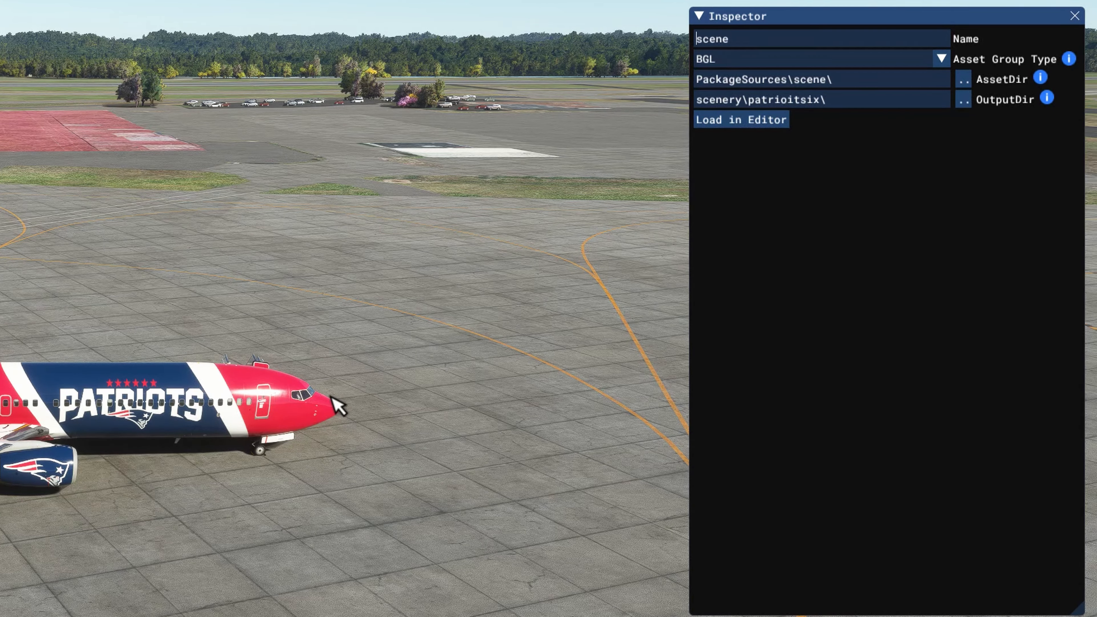
type("nashvillelights")
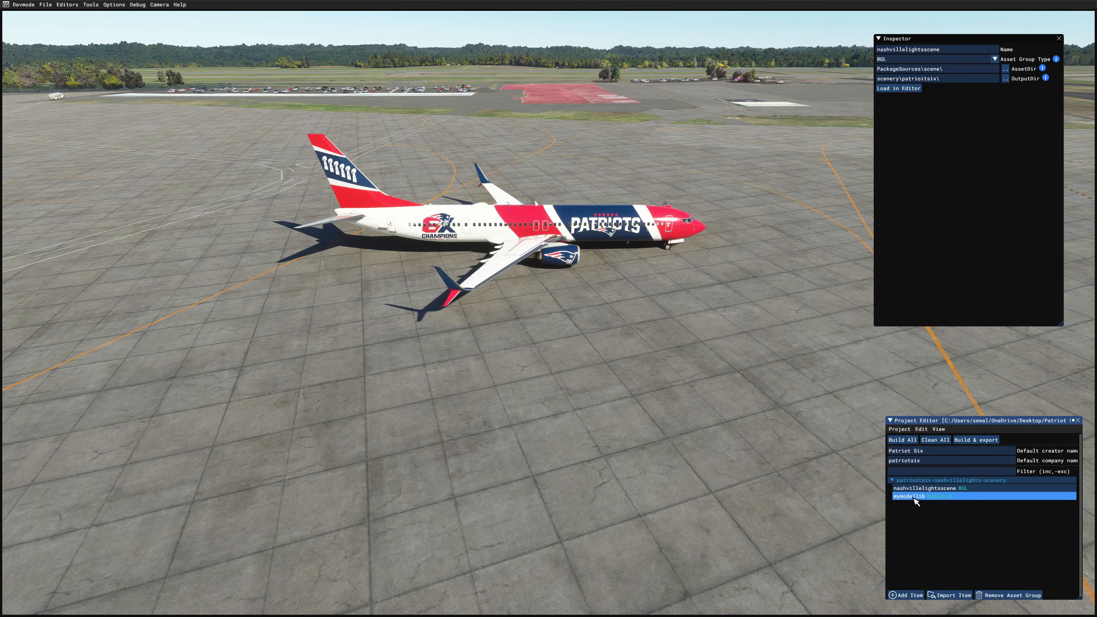
left_click(882, 50)
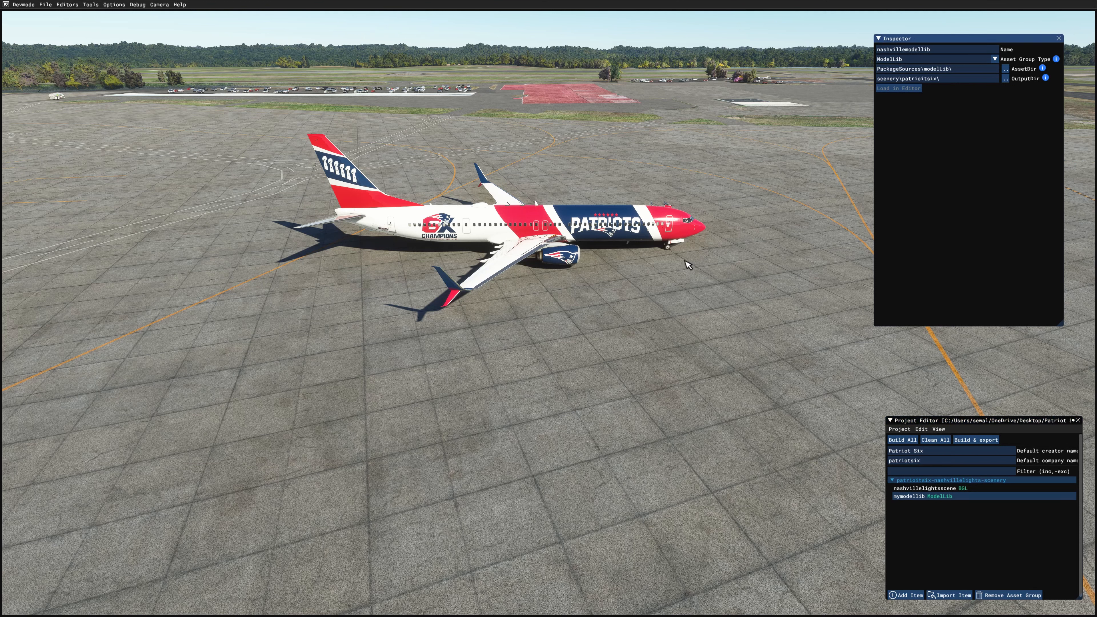
key("Return")
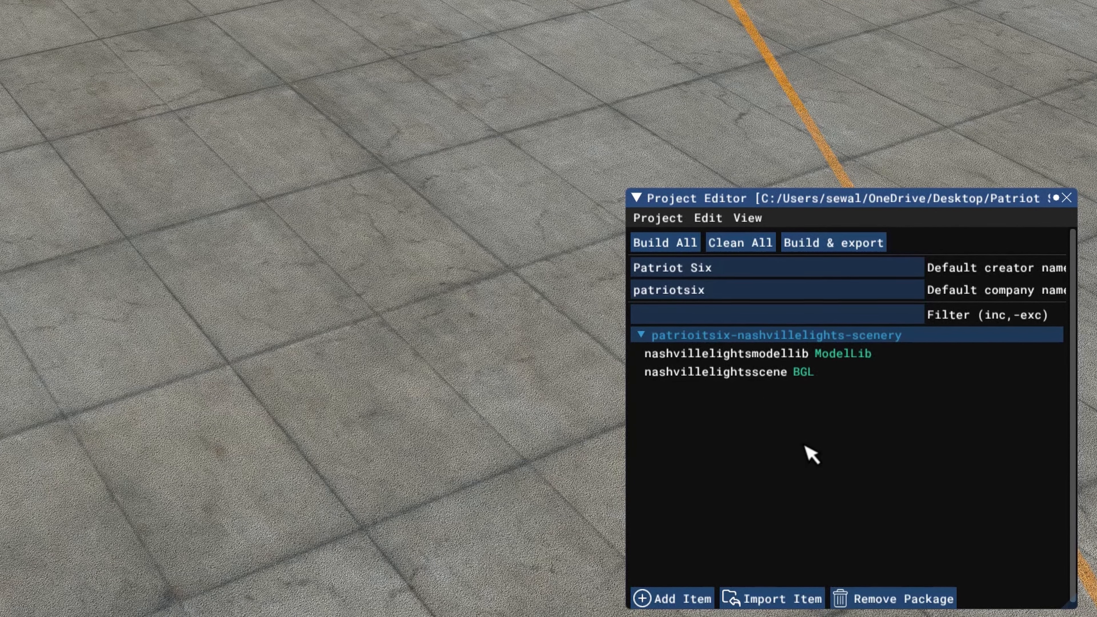
- Build the nashvillelights-scenery package, saving the project before building, and close the build console
left_click(734, 339)
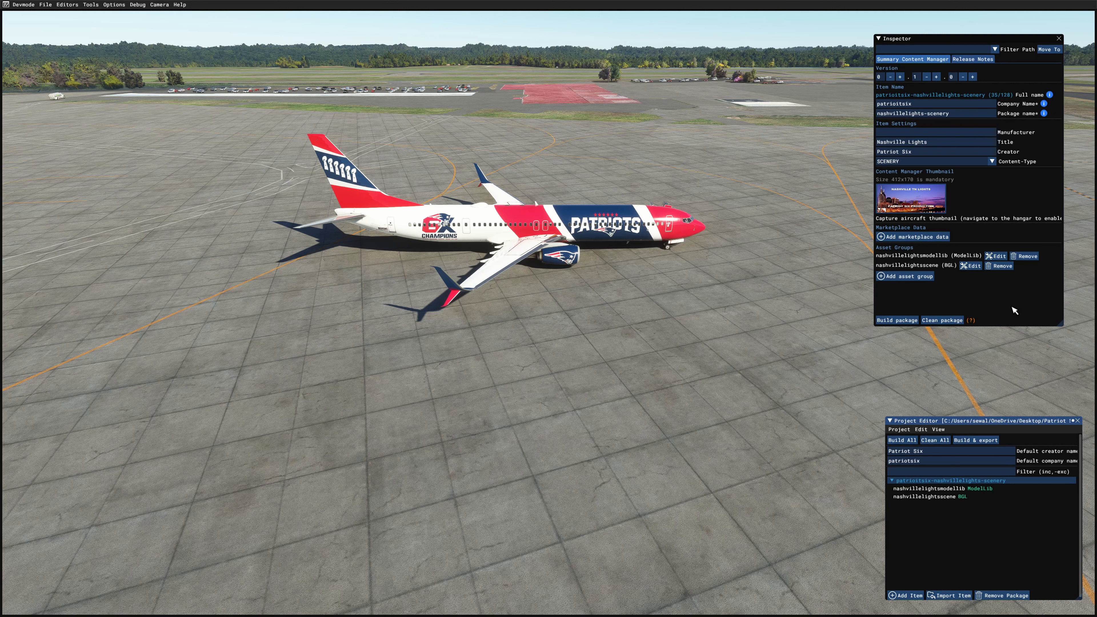
left_click(898, 320)
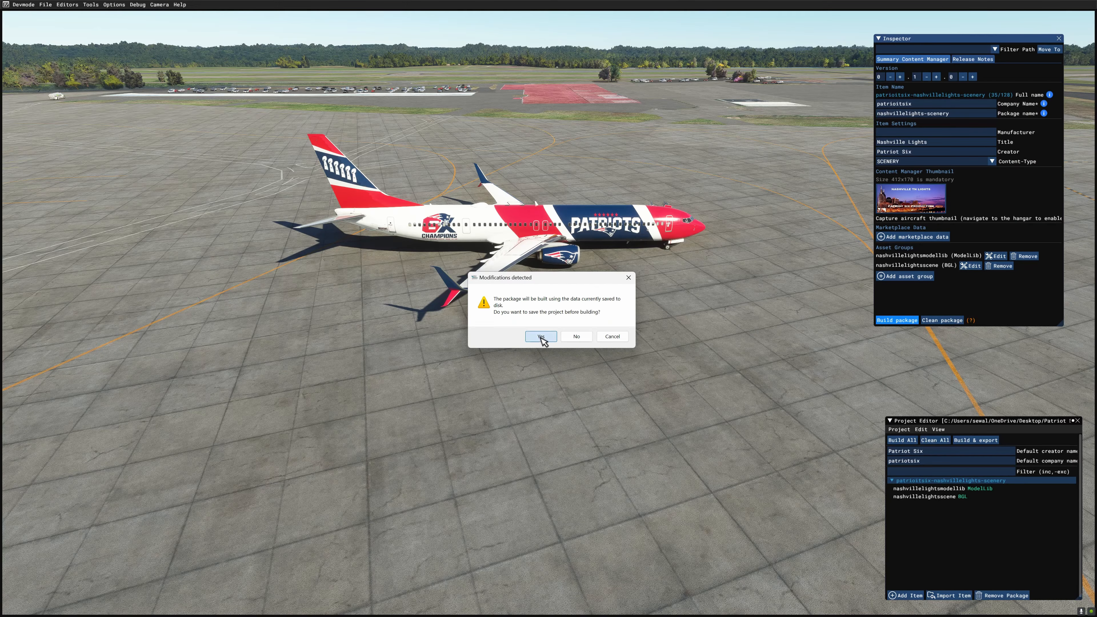
left_click(541, 337)
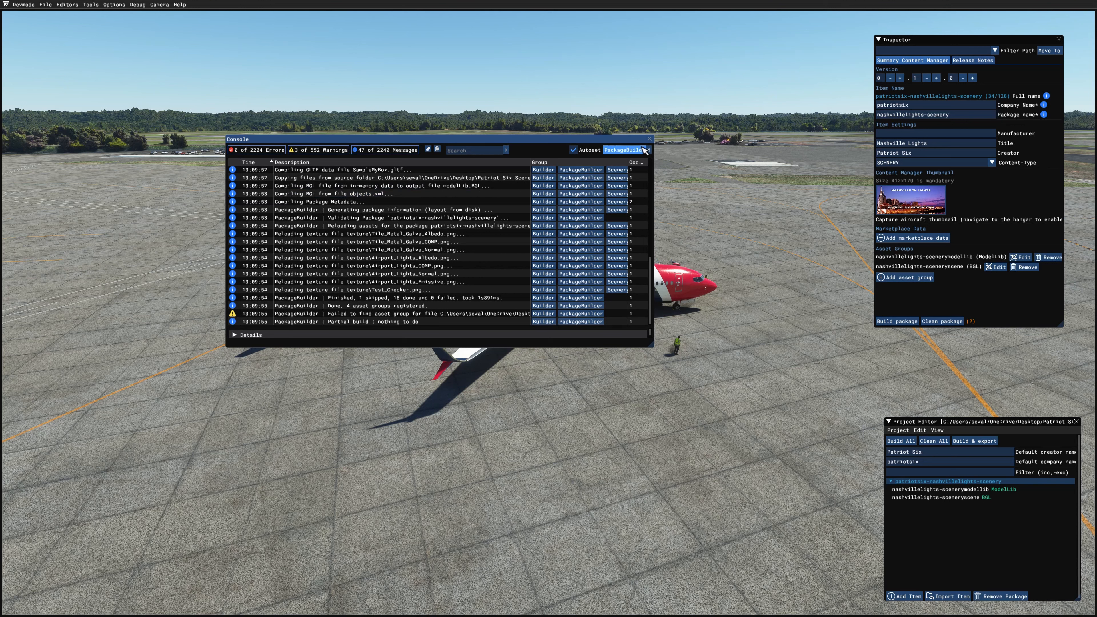
left_click(650, 139)
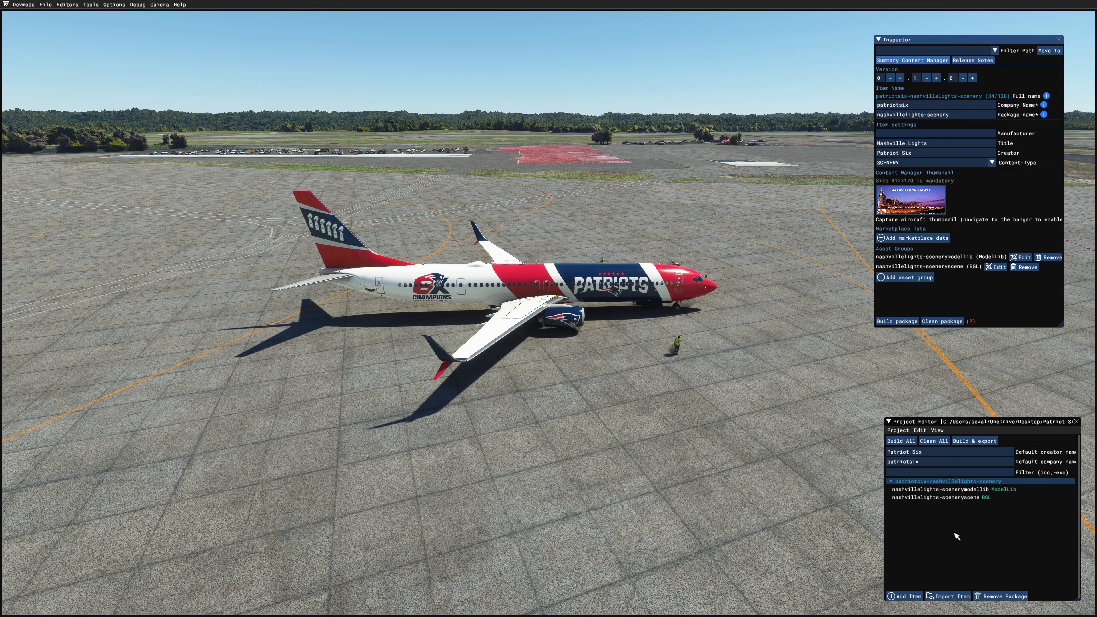
- Load the nashvillelights-sceneryscene BGL asset group in the editor, and undock the Scenery Editor as a small window below the Material Editor
left_click(939, 498)
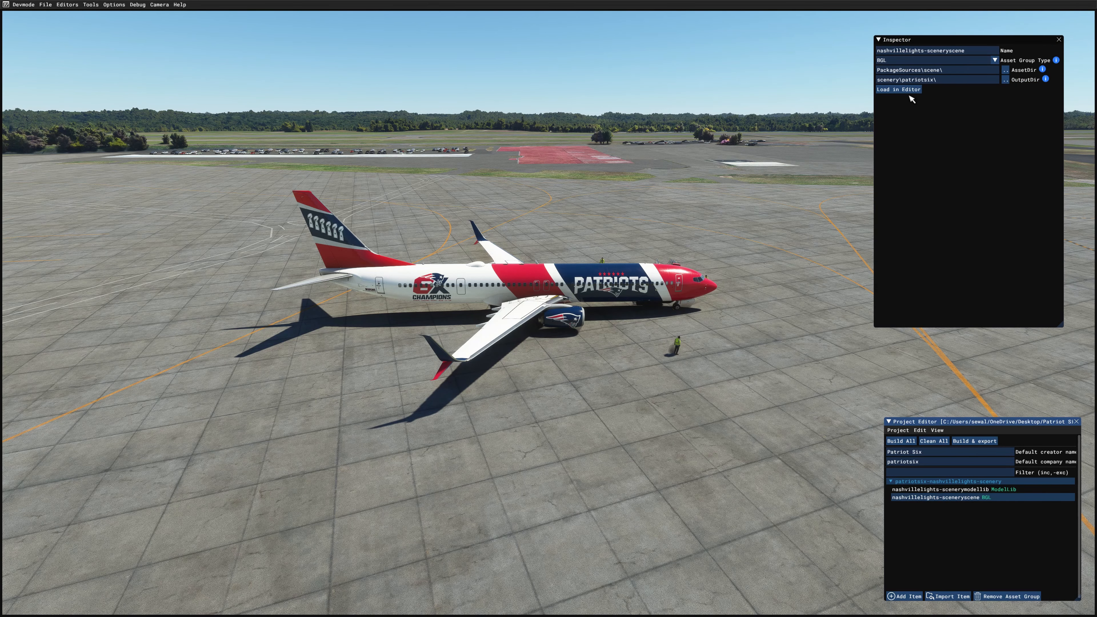
left_click(907, 89)
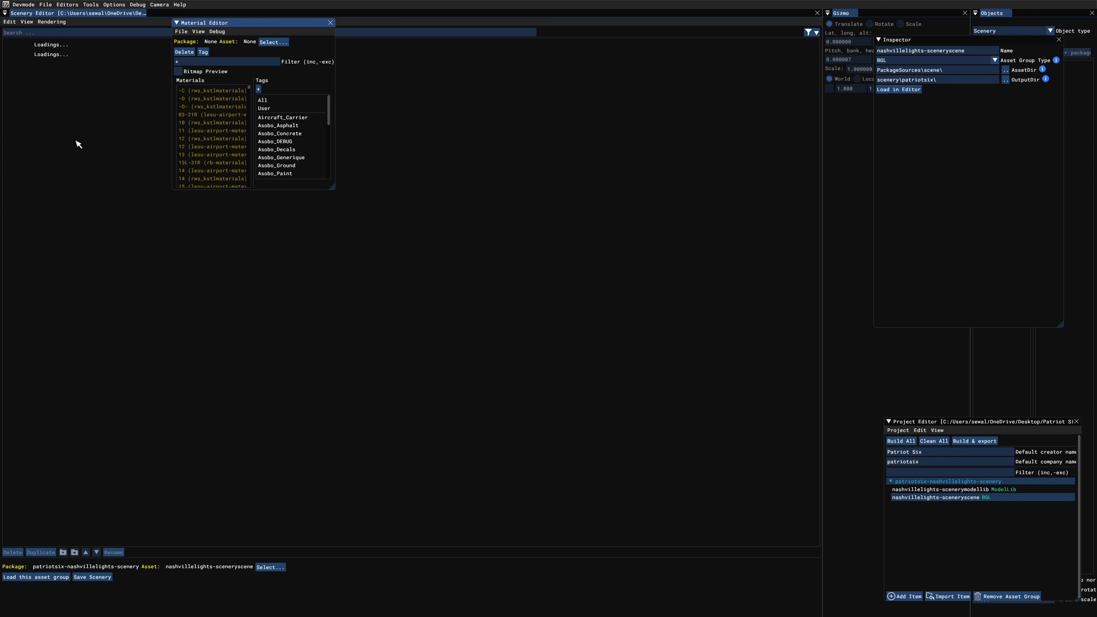
left_click(38, 14)
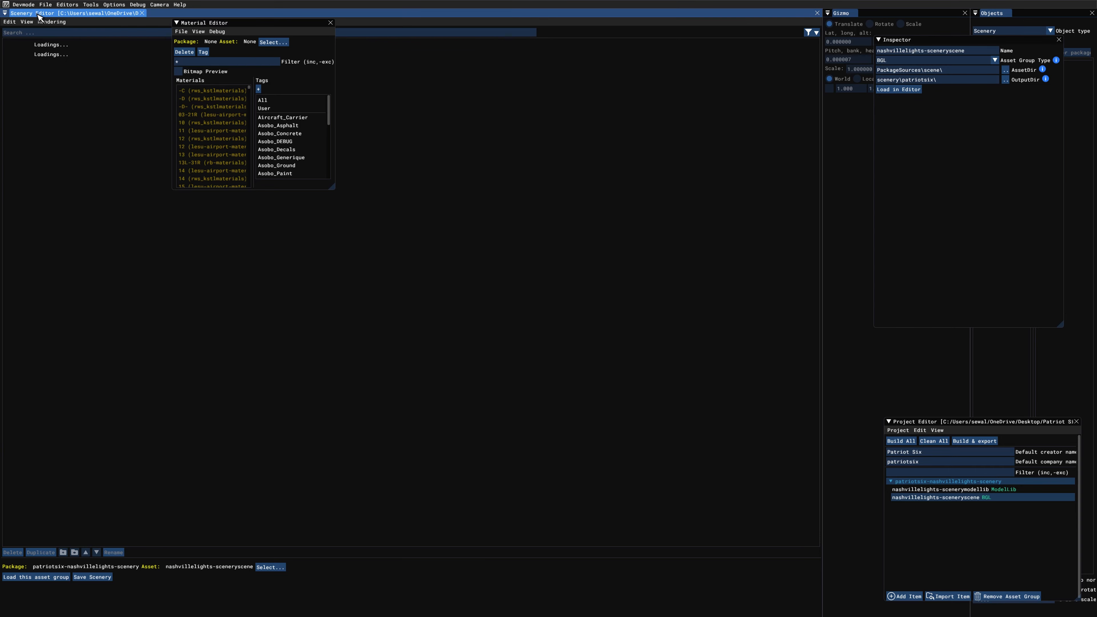
left_click_drag(42, 37, 32, 59)
left_click_drag(811, 586, 212, 326)
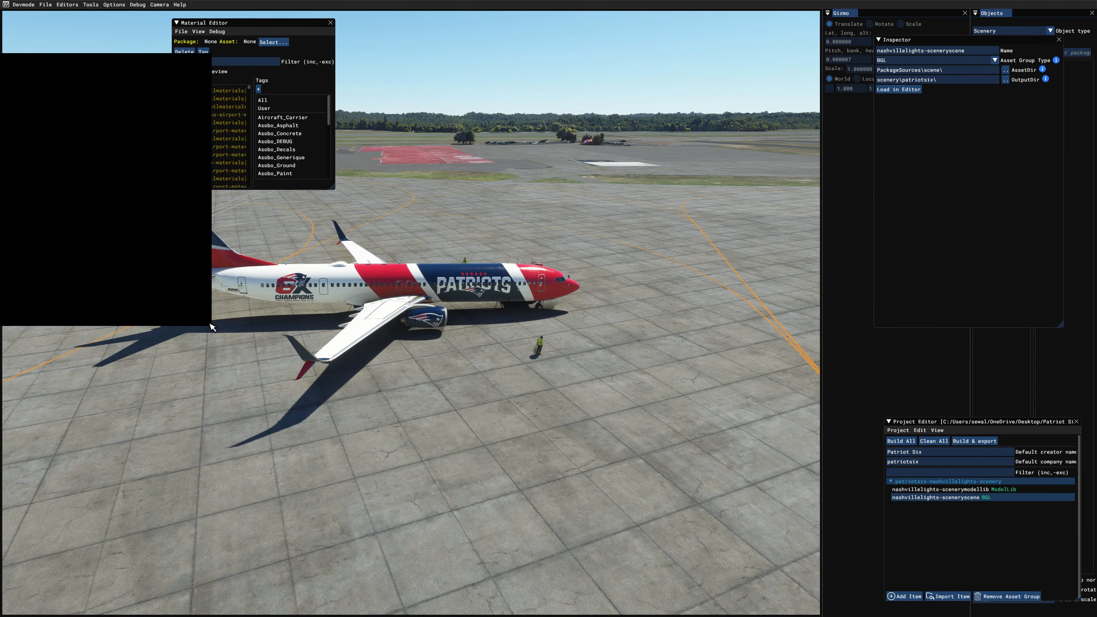
left_click_drag(104, 64, 128, 328)
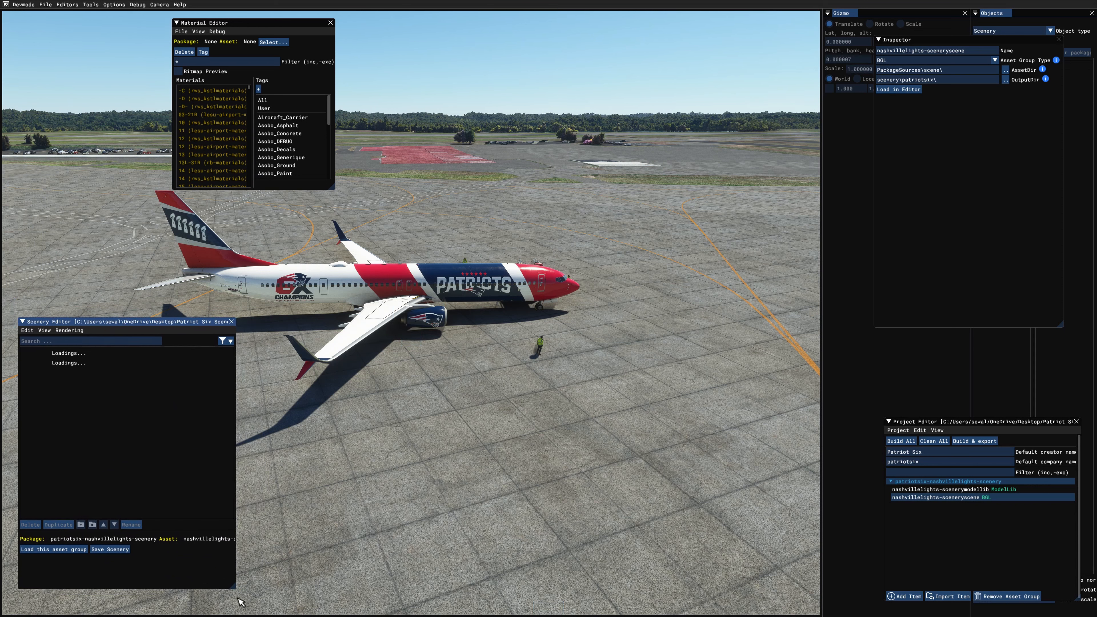
- Shrink the Scenery Editor window, park it in the lower corner beneath the aircraft view, and close the docked Gizmo window
left_click_drag(234, 587, 218, 515)
left_click_drag(141, 322, 134, 403)
left_click(839, 375)
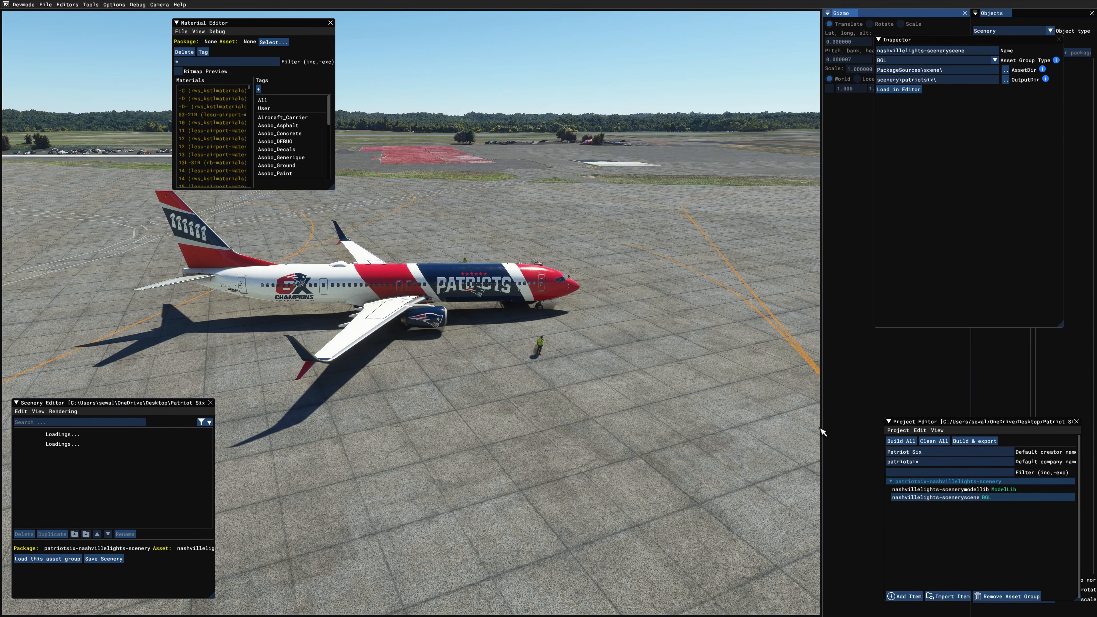
left_click(964, 13)
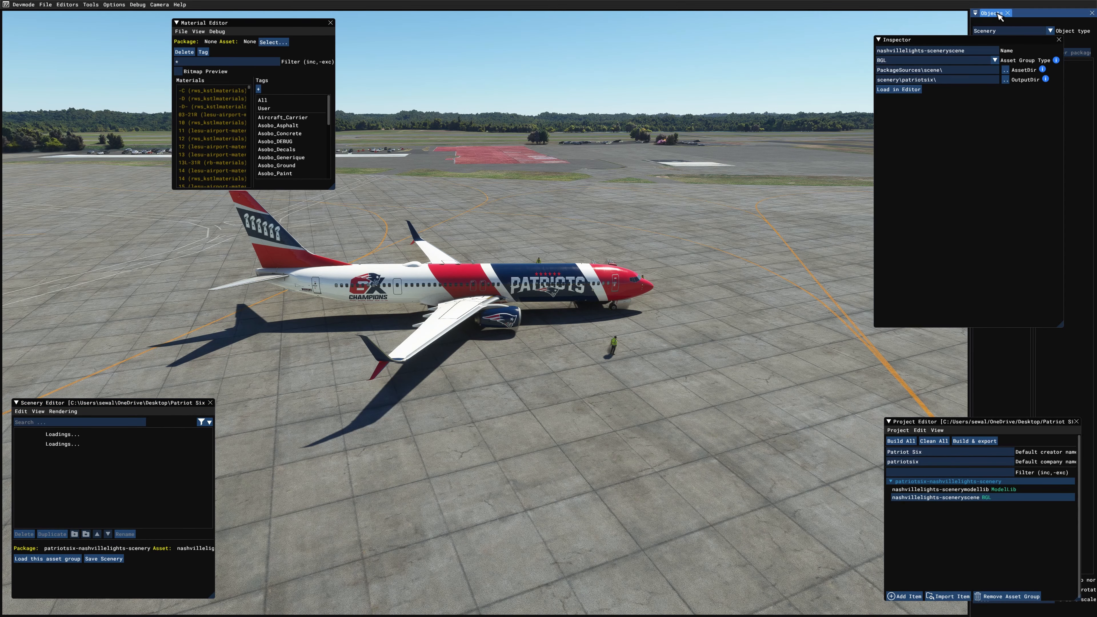
- Undock the Objects window, shrink it and place it above the Scenery Editor, with the Material Editor moved out of the way
left_click_drag(999, 16, 485, 167)
left_click_drag(569, 601, 714, 271)
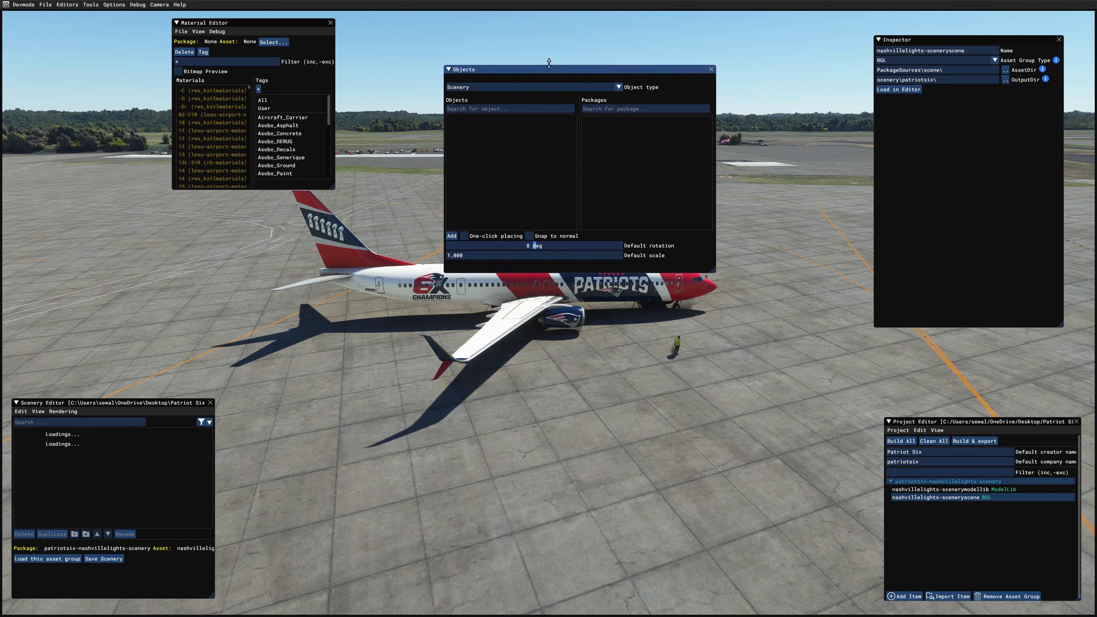
left_click_drag(555, 76, 107, 83)
left_click_drag(248, 24, 1096, 259)
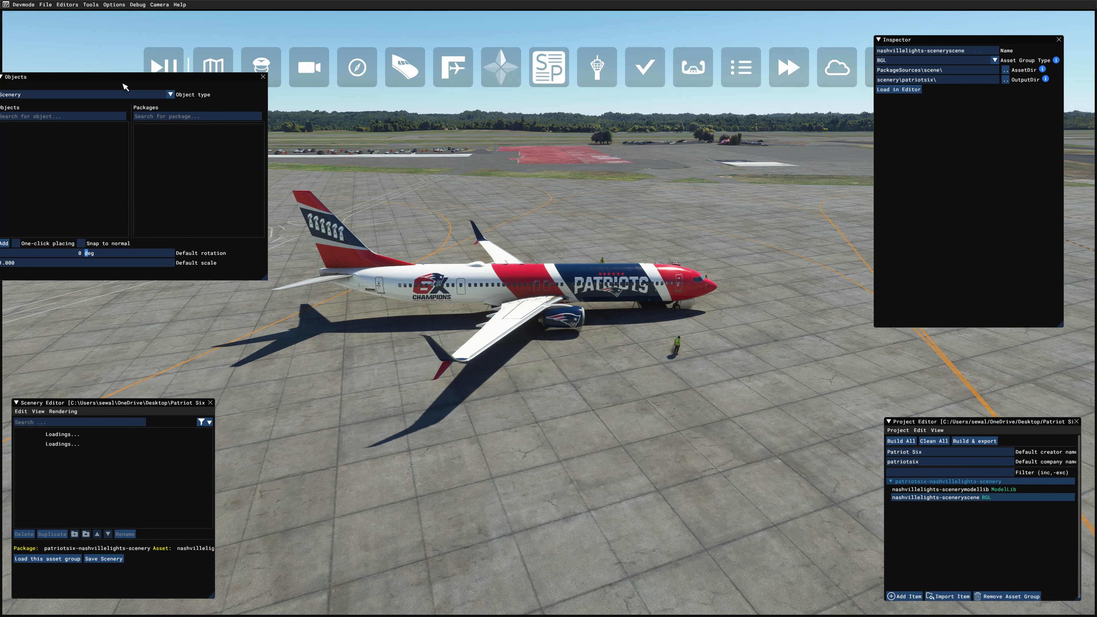
left_click_drag(124, 79, 138, 35)
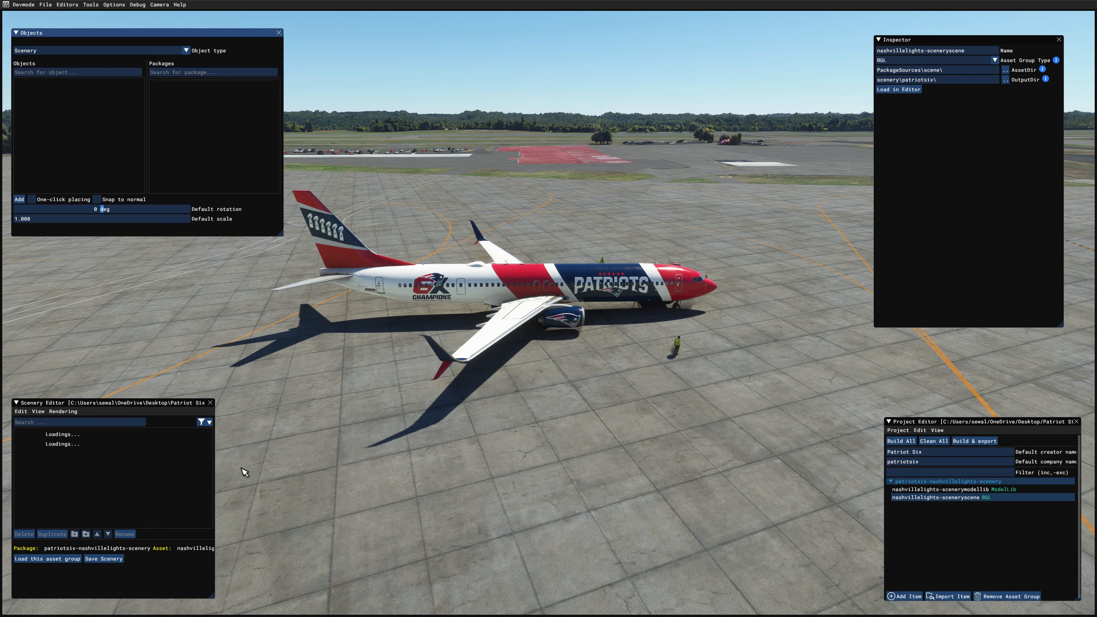
- Open the Gizmo window again and undock it as a small window between the Objects window and the Scenery Editor
left_click(41, 412)
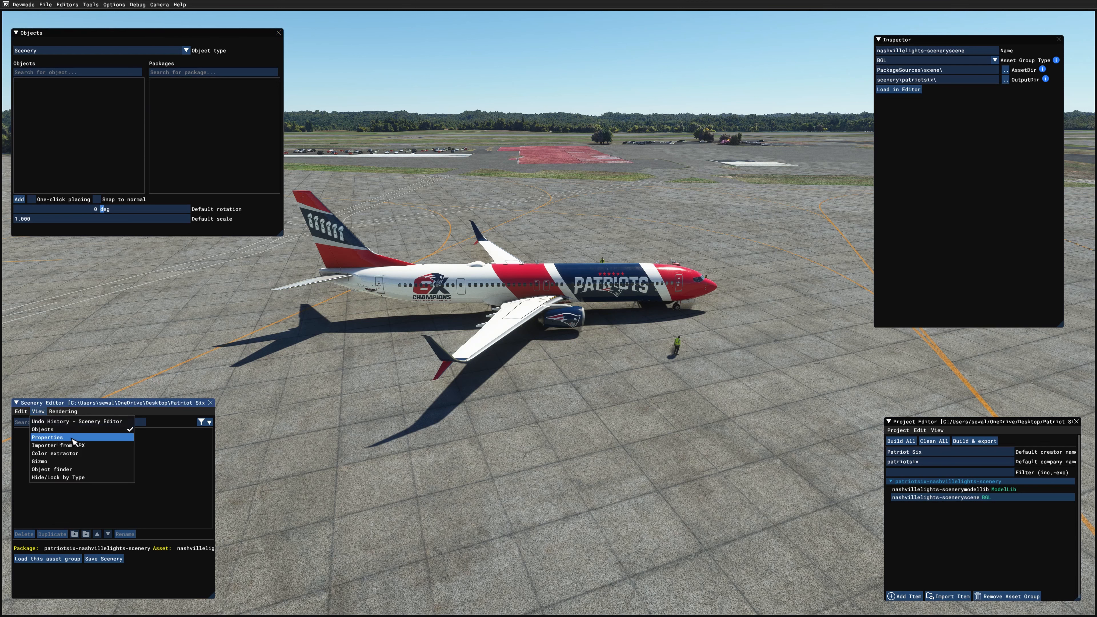
left_click(65, 462)
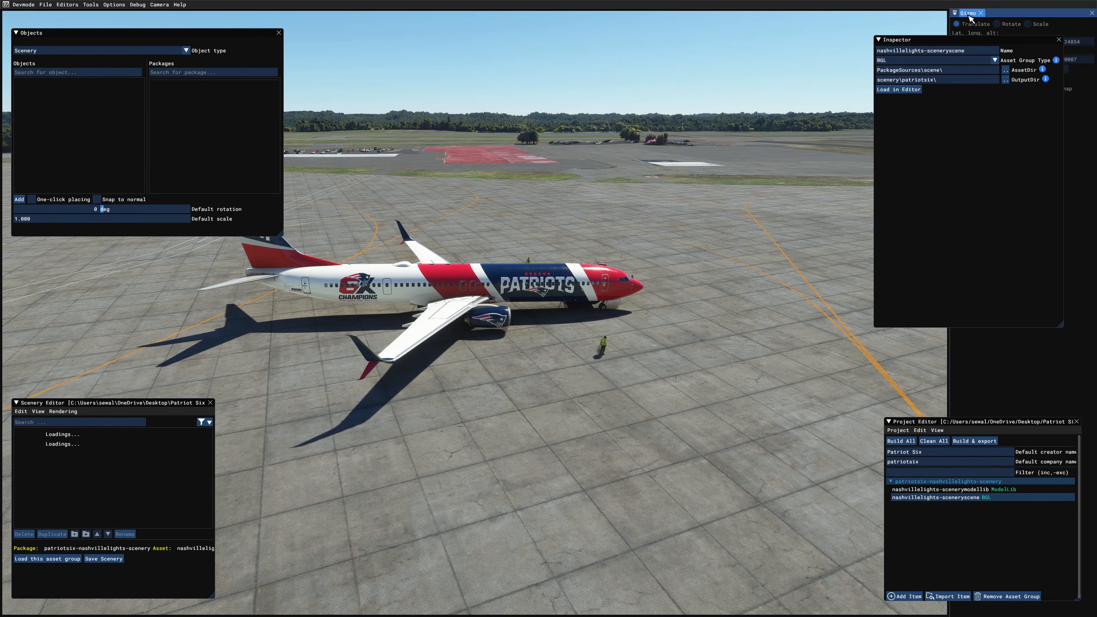
left_click_drag(968, 20, 560, 59)
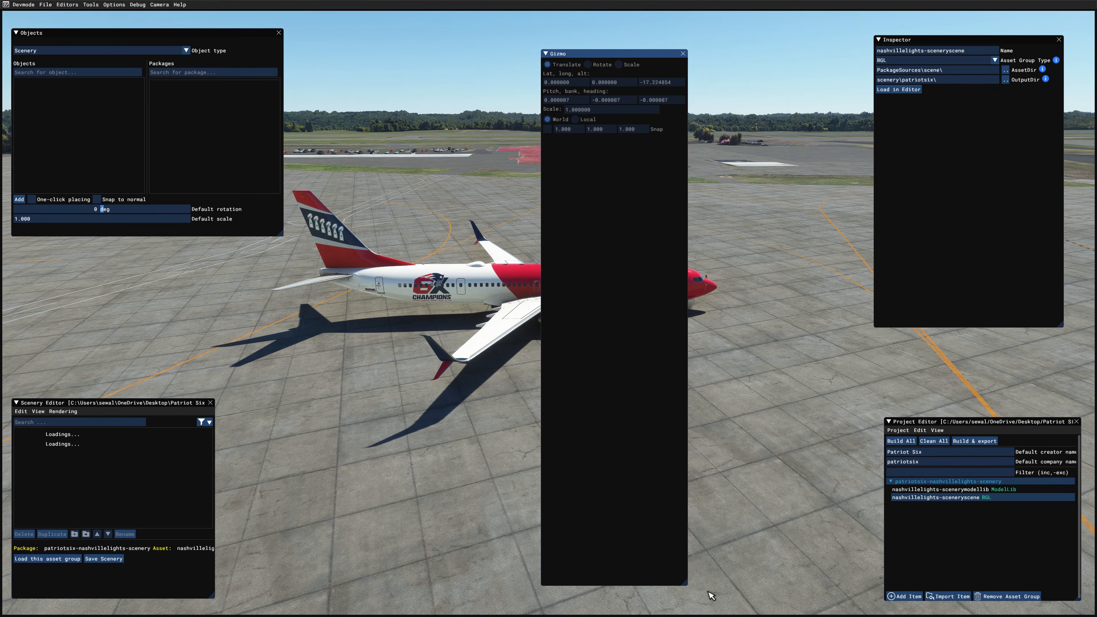
left_click_drag(684, 584, 773, 415)
left_click_drag(816, 362, 771, 253)
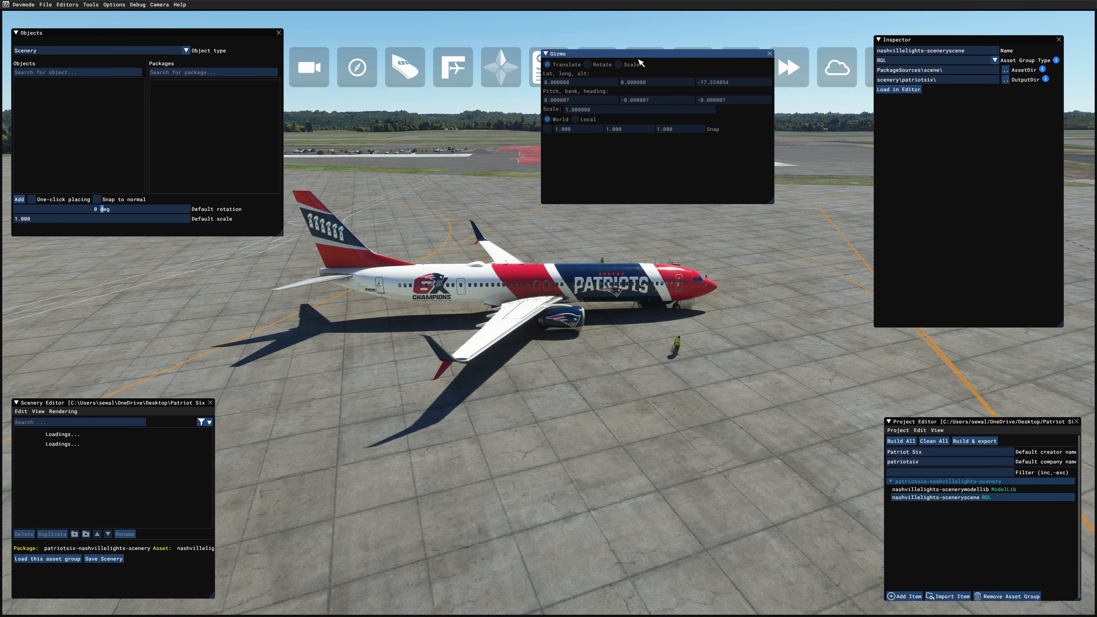
left_click_drag(554, 74, 32, 263)
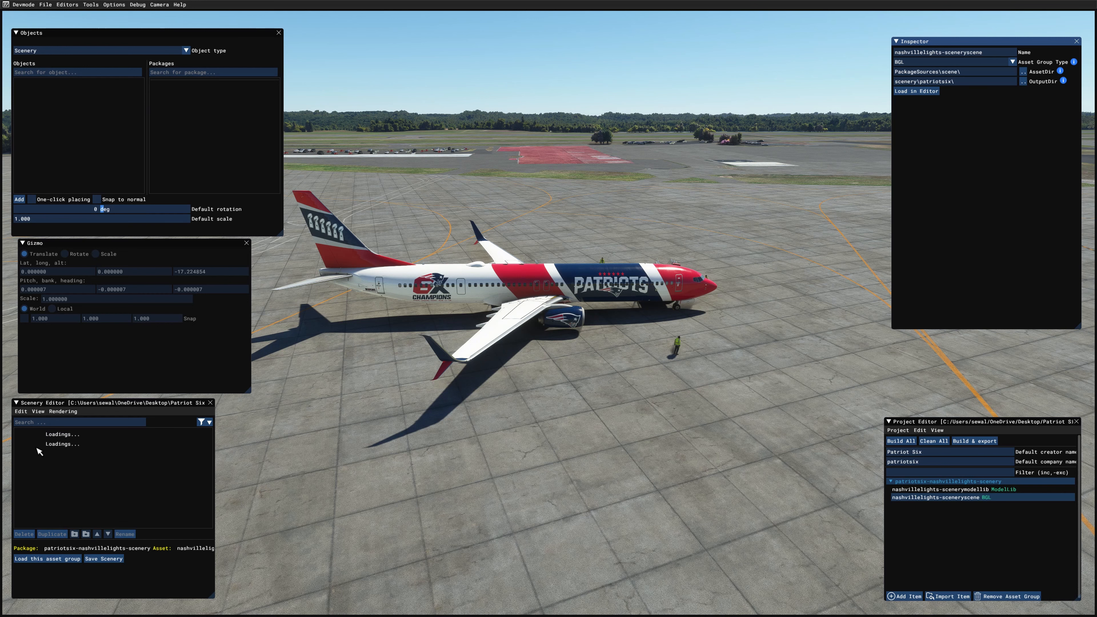
- Open the Scenery Editor's Properties window and place it over the lower part of the Inspector
left_click(39, 412)
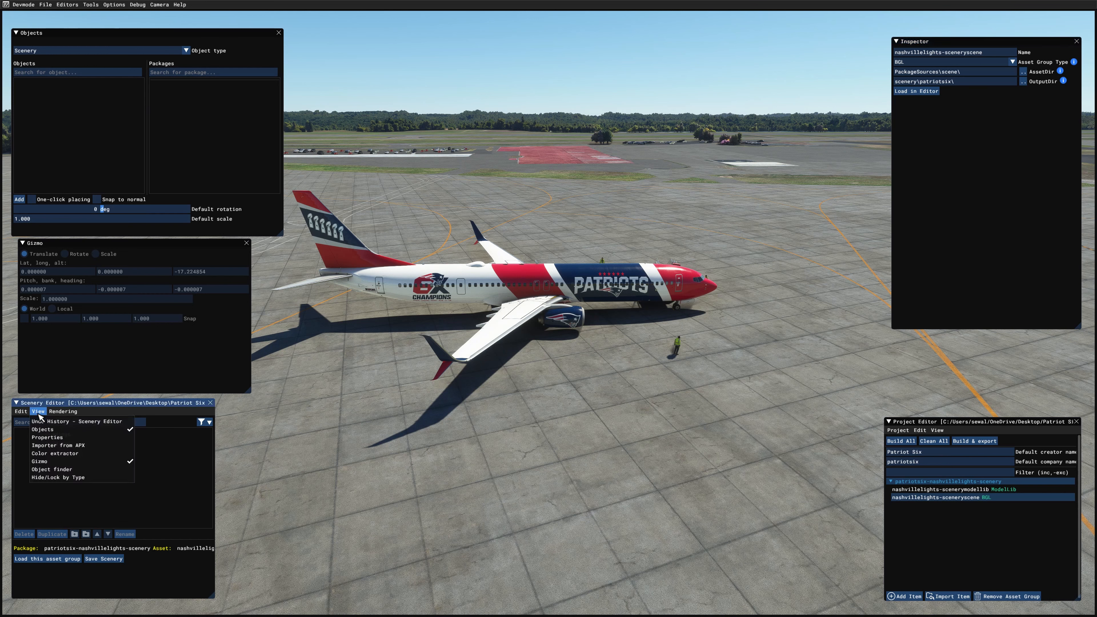
left_click(57, 438)
left_click_drag(490, 16, 960, 159)
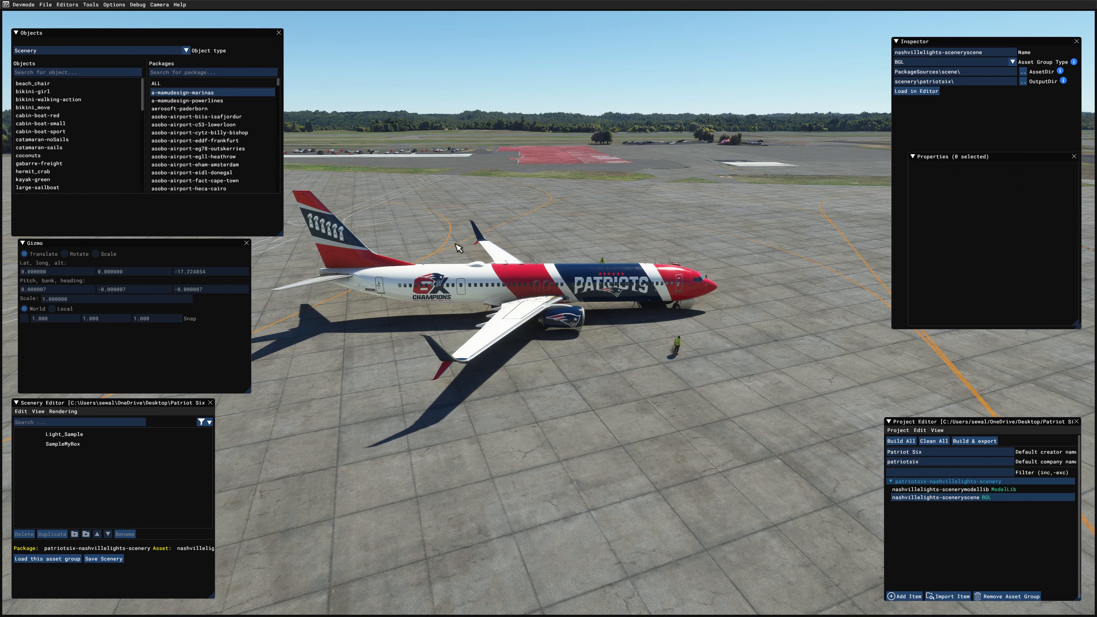
- List the objects of ALL packages, and change the object type to Polygon
left_click(179, 86)
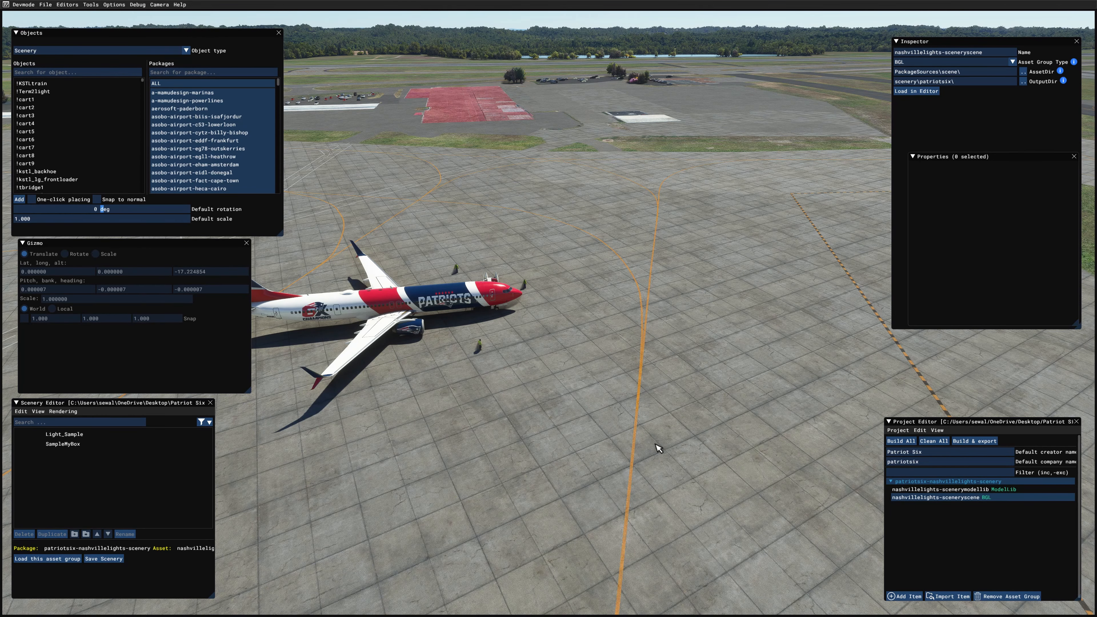
key("d")
right_click_drag(668, 455, 674, 453)
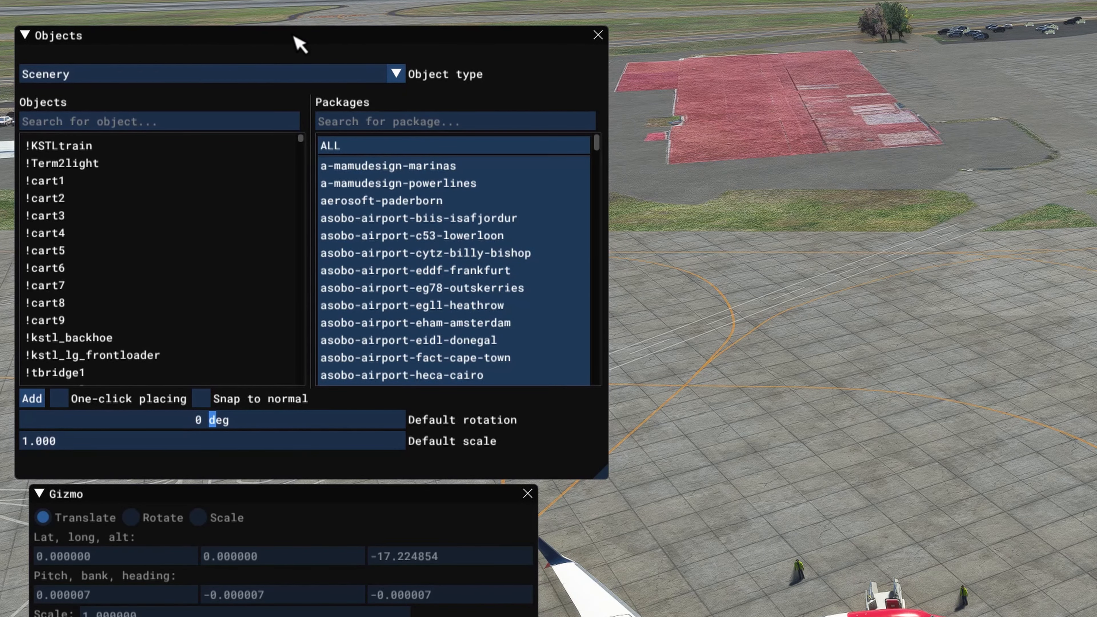
left_click(401, 77)
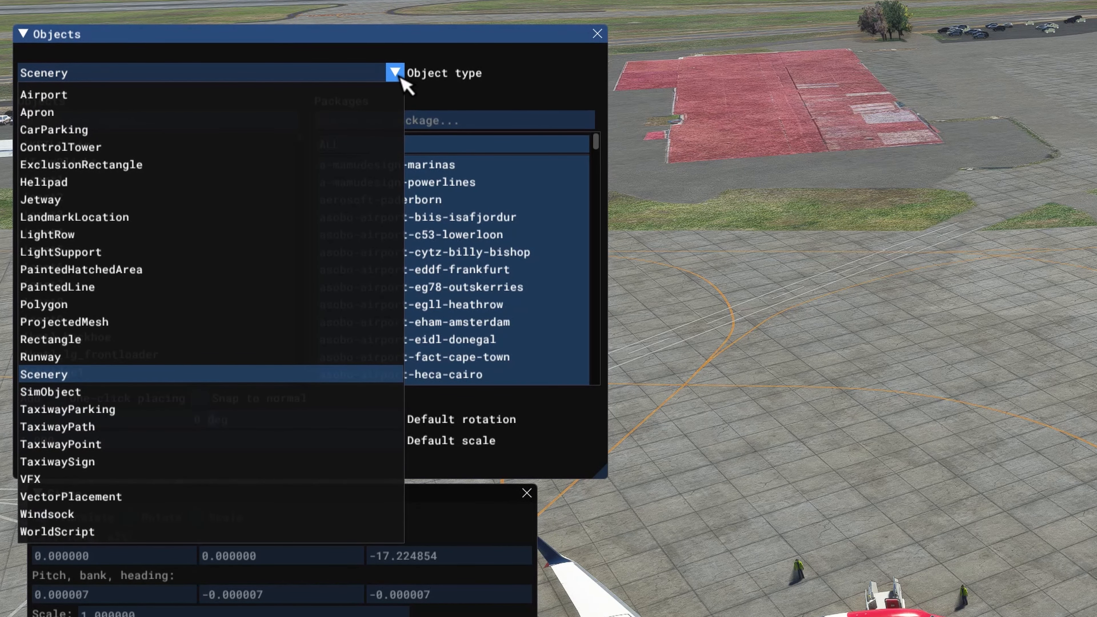
left_click(134, 304)
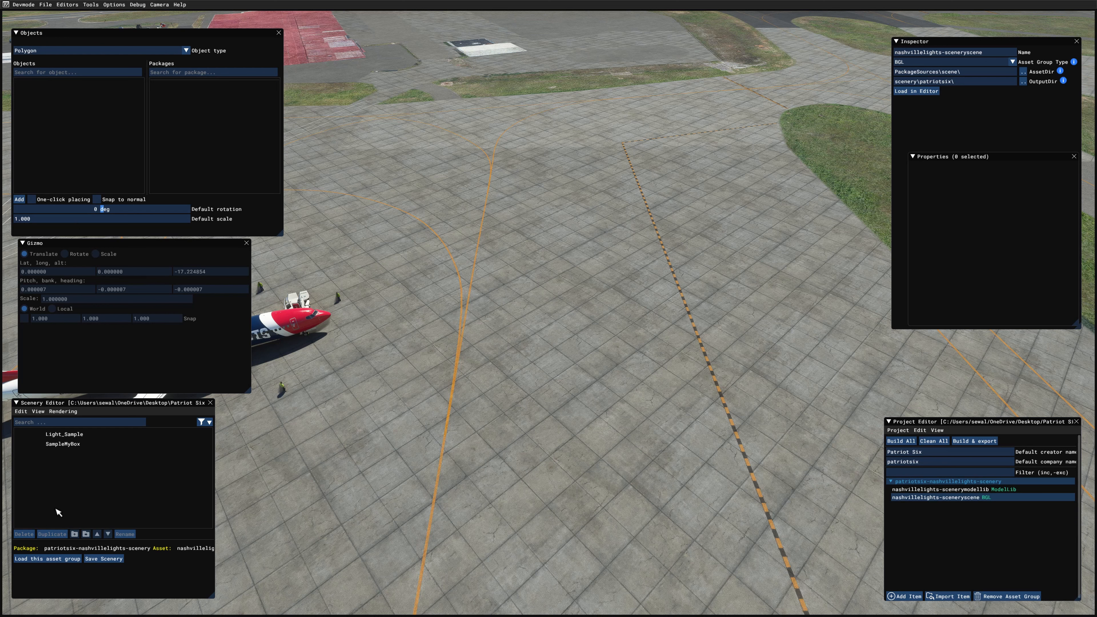
- Add a polygon to the scene and outline it with six corner points on the apron, spanning the dashed taxi line
left_click(19, 200)
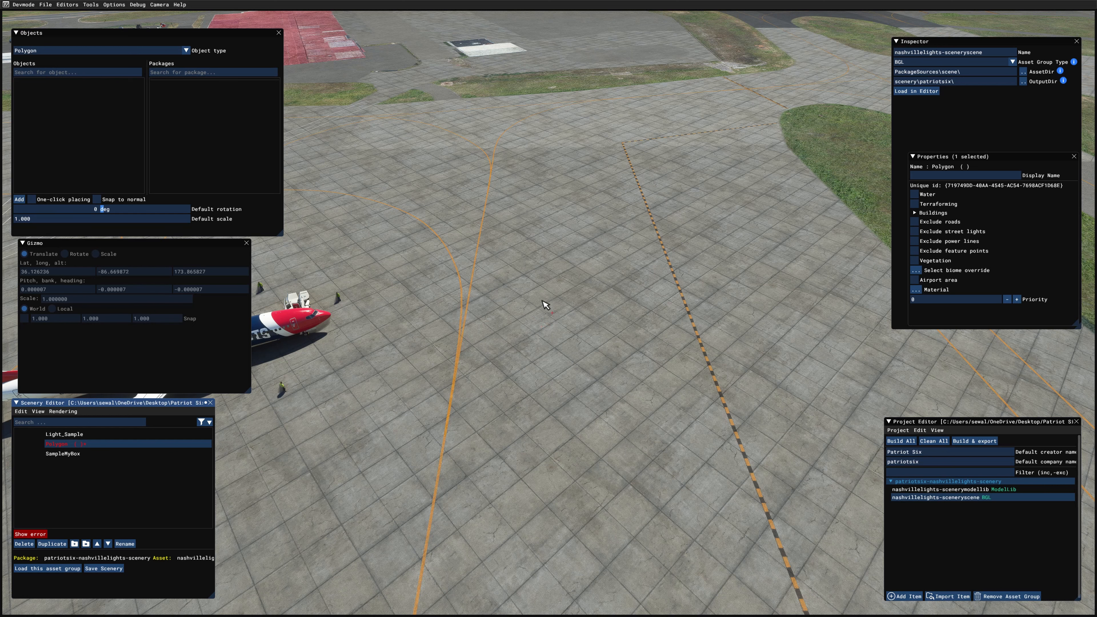
left_click(523, 296)
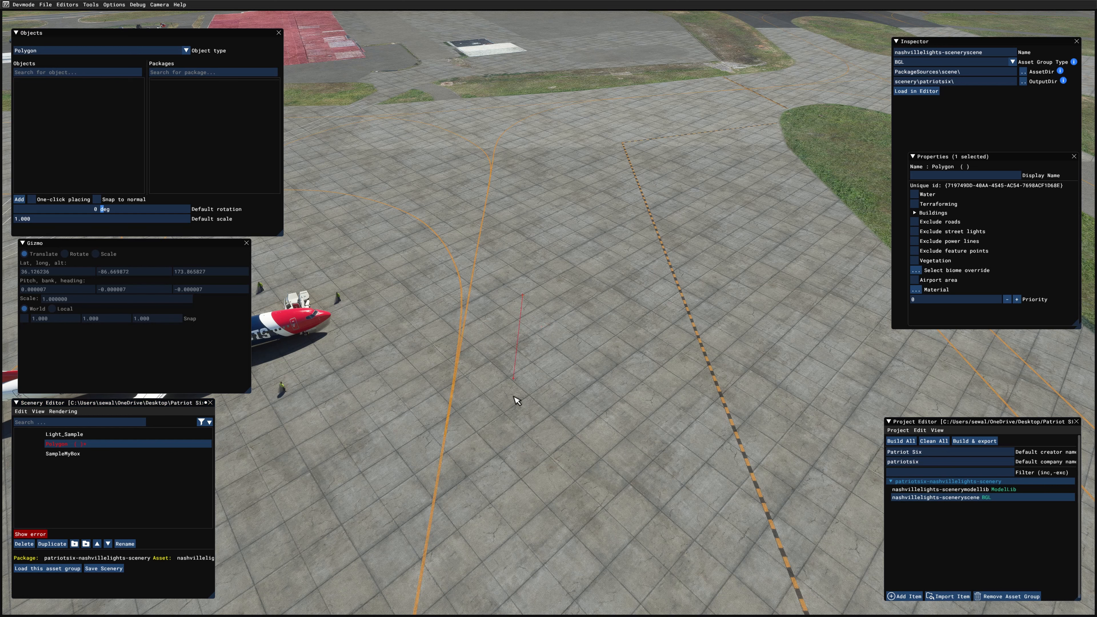
left_click(501, 528)
left_click(802, 545)
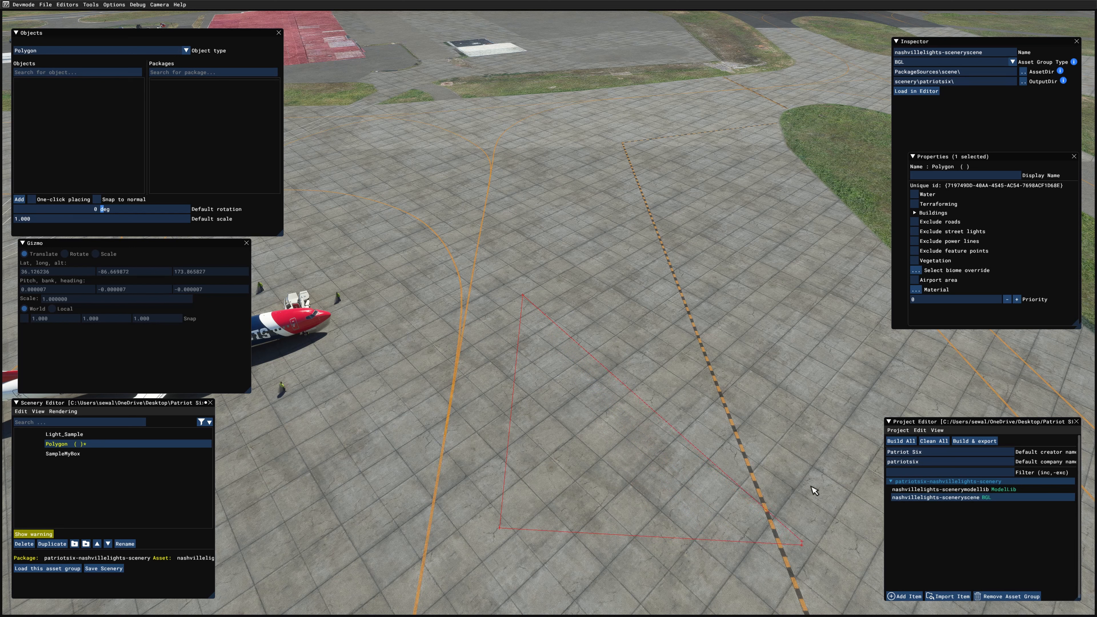
left_click(797, 279)
left_click(654, 200)
left_click(613, 201)
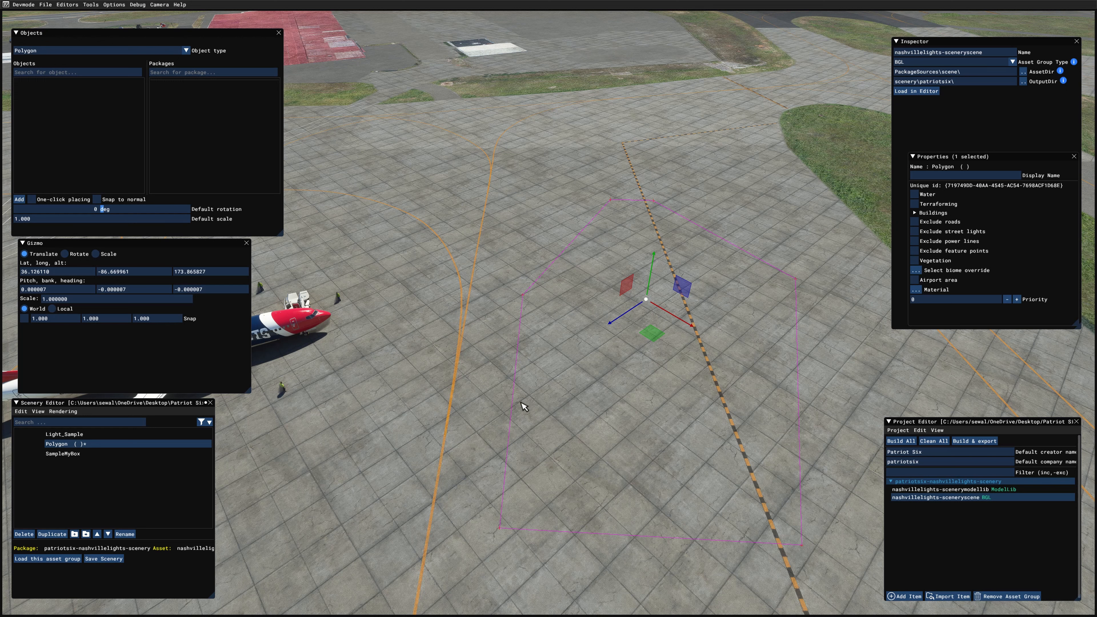
- Deselect the polygon and select it again, both in the scene and from the Scenery Editor's object list
left_click(398, 450)
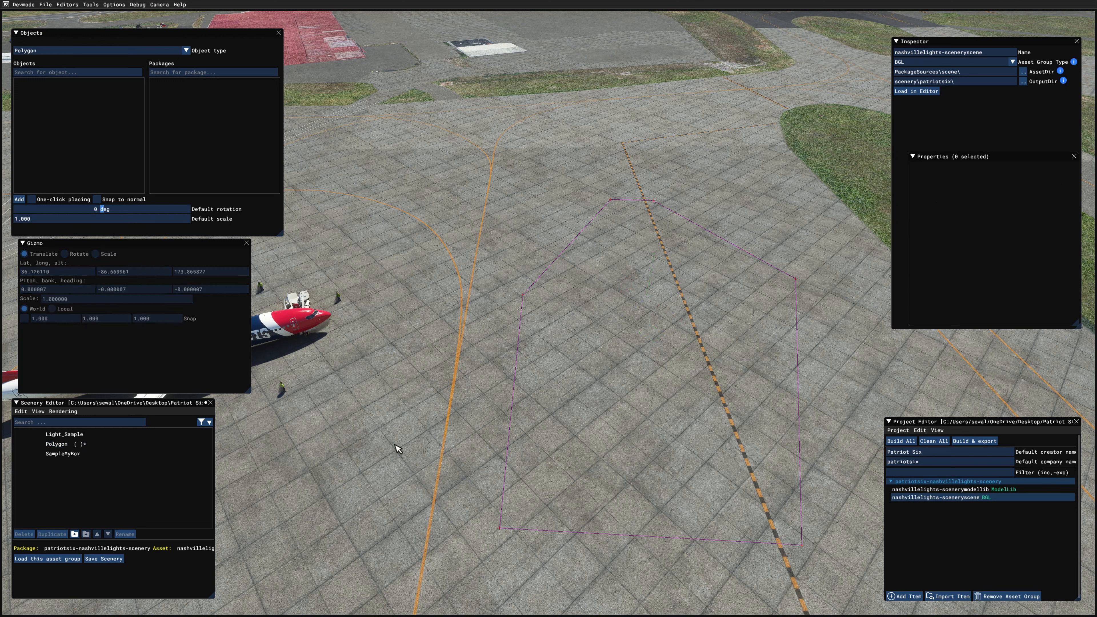
left_click(685, 380)
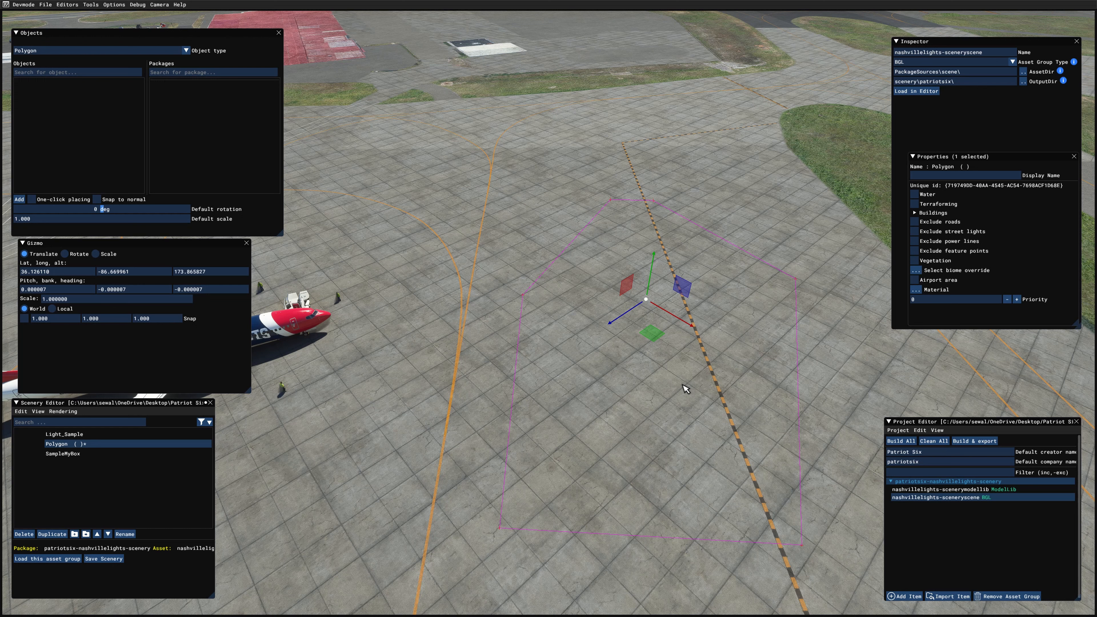
left_click(684, 391)
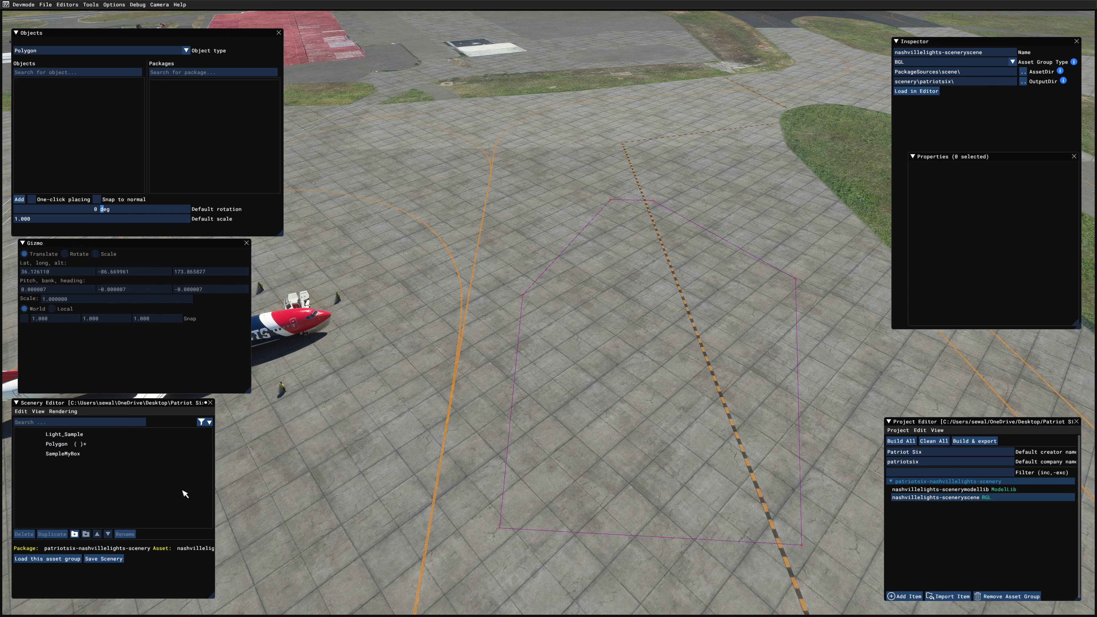
left_click(98, 445)
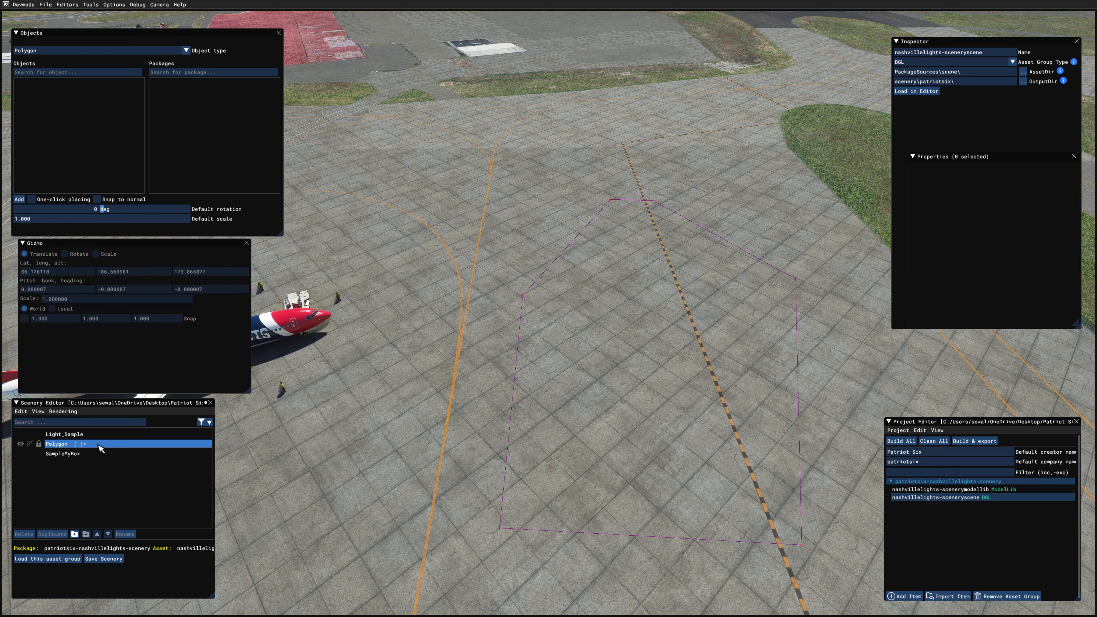
left_click(98, 446)
- Bring the Material Editor back into view and filter its materials by the Asobo_Ground tag
right_click_drag(684, 551, 774, 512)
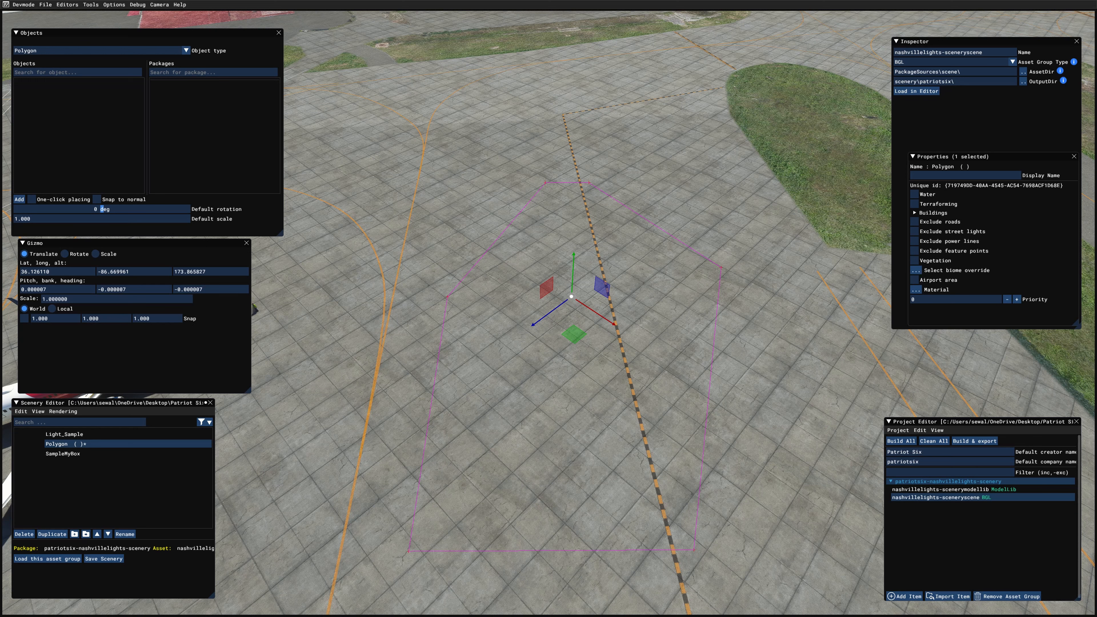
left_click_drag(1065, 339, 827, 336)
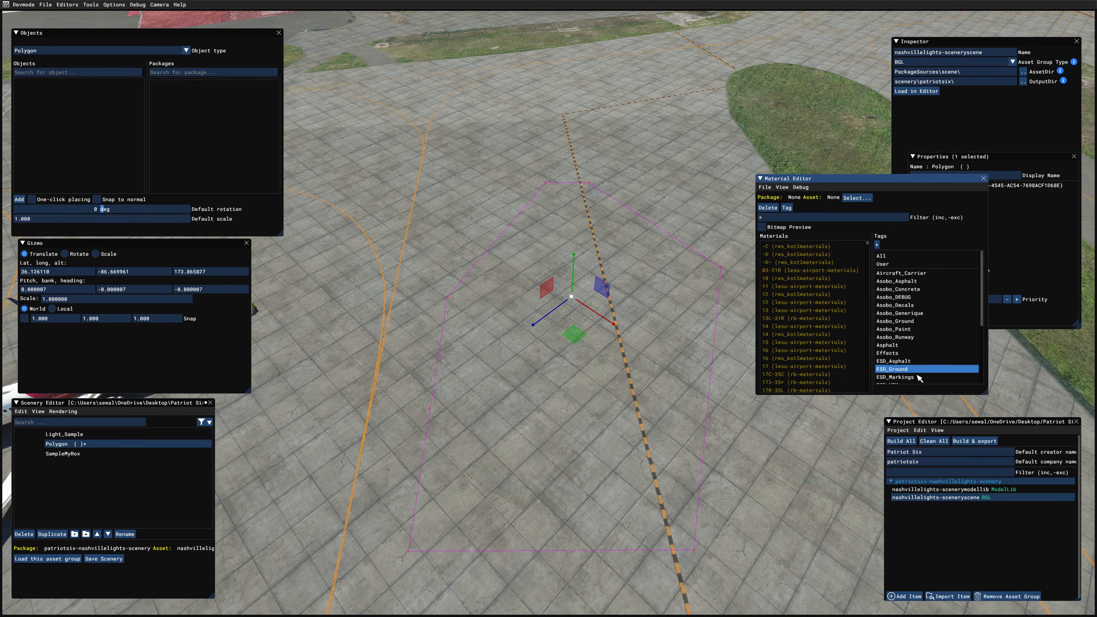
left_click(934, 362)
left_click(952, 354)
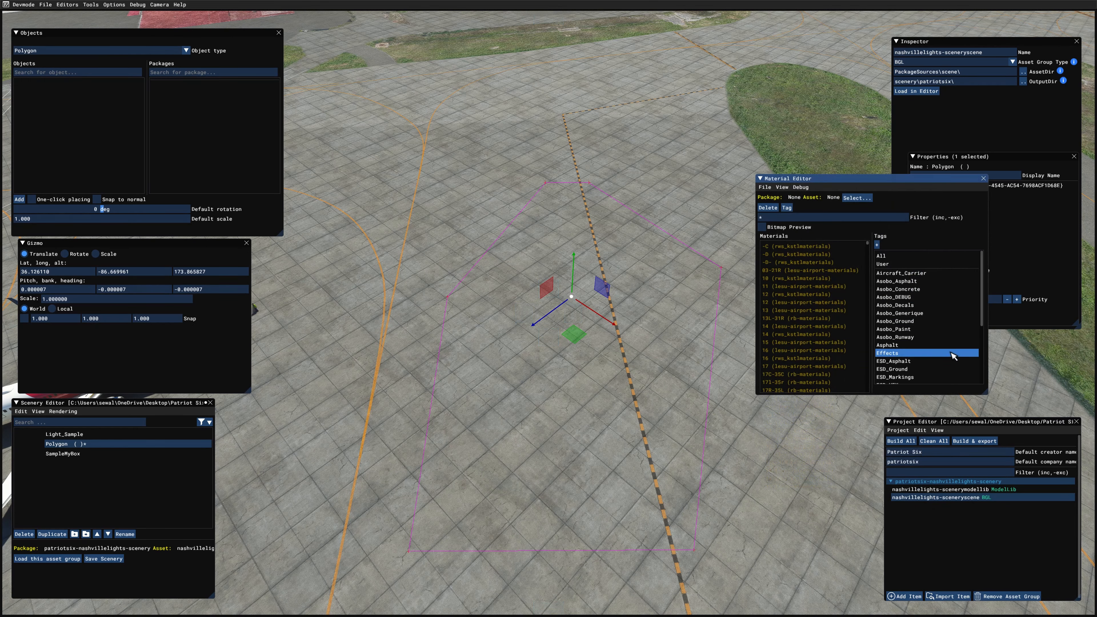
left_click(952, 346)
left_click(942, 321)
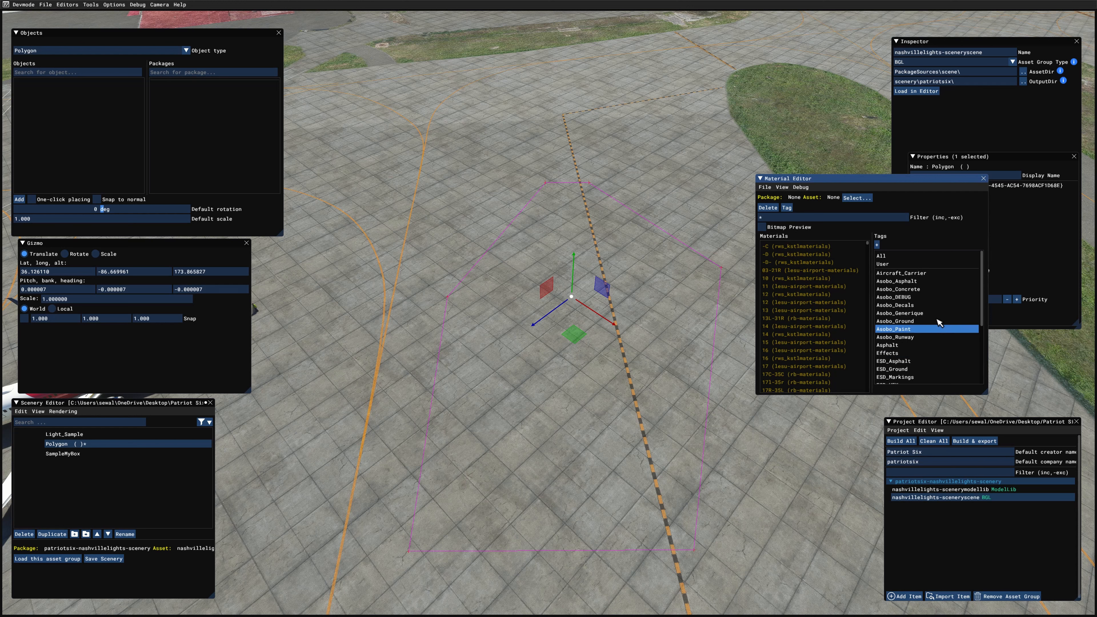
left_click(943, 313)
left_click(923, 338)
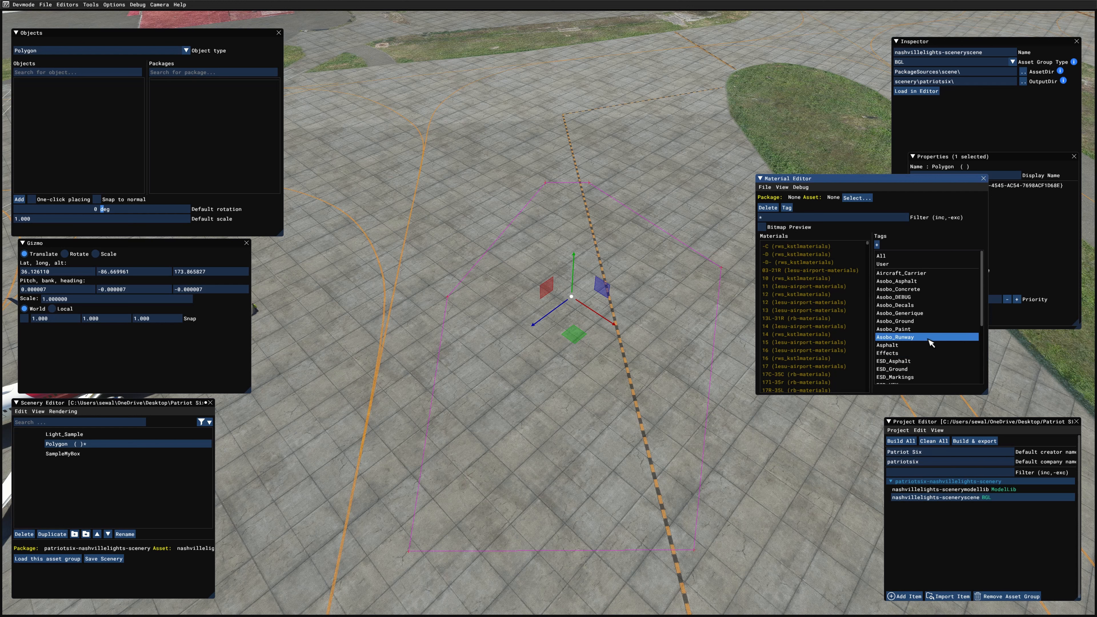
left_click(919, 320)
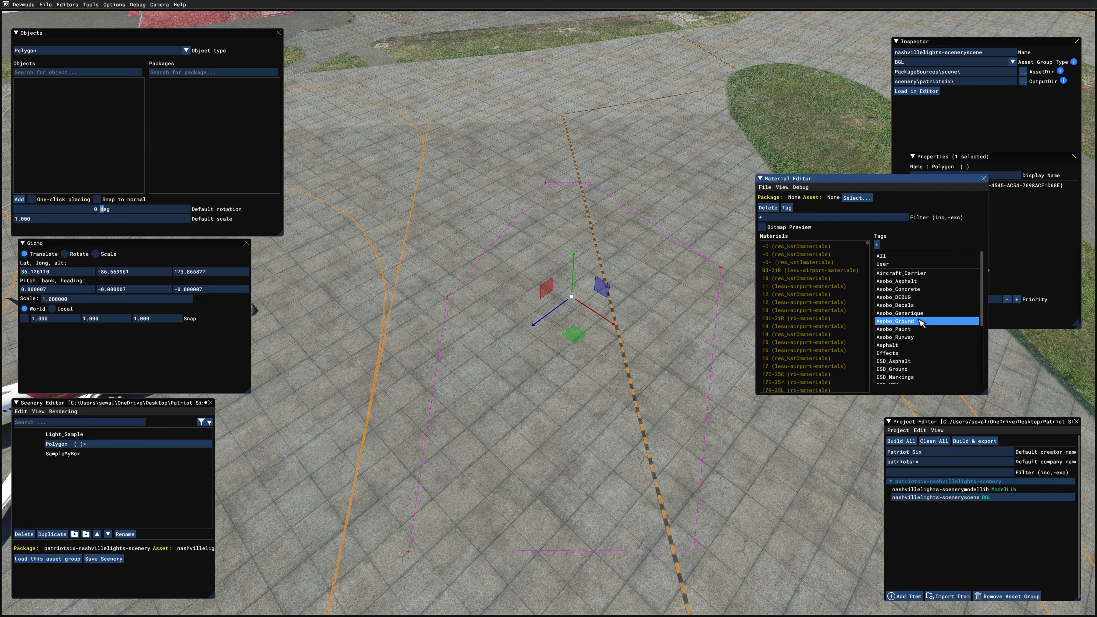
- Apply the Grass_Jima material to the polygon's Material property, with the Material Editor and Properties windows placed clear of each other
scroll(816, 313, "down", 1)
left_click(842, 354)
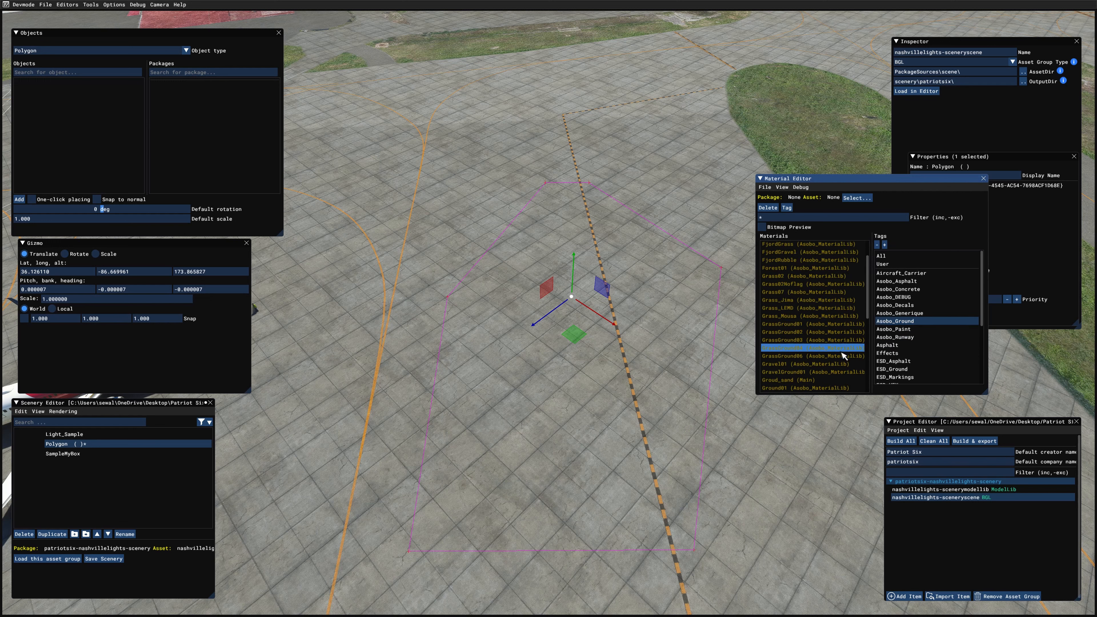
left_click(799, 301)
left_click_drag(913, 88, 894, 76)
left_click_drag(895, 76, 714, 410)
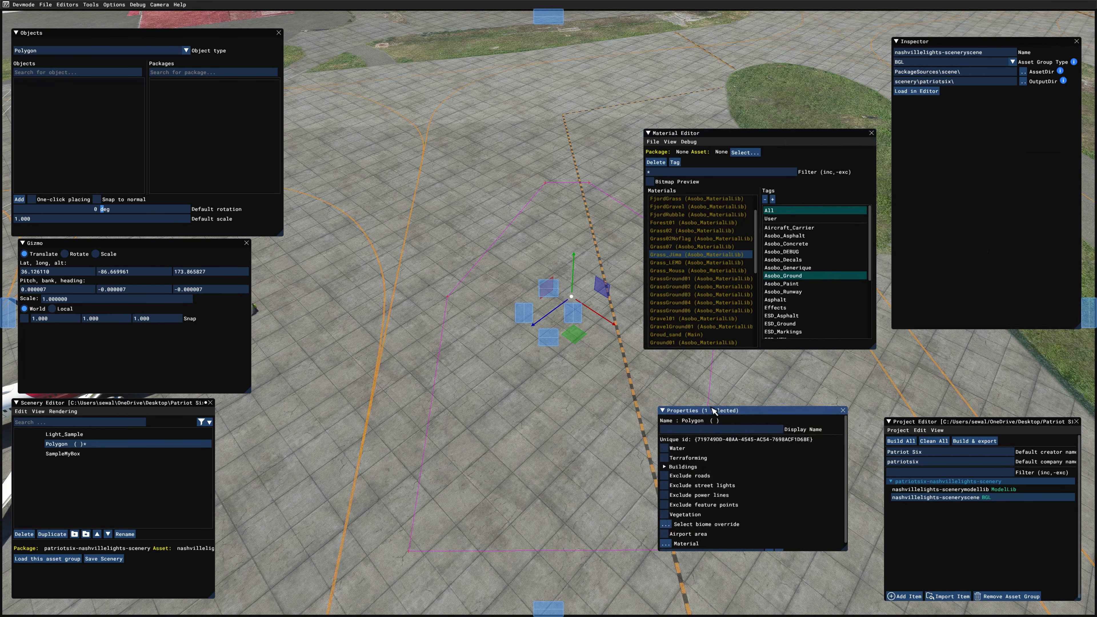
left_click_drag(785, 418, 809, 407)
left_click_drag(810, 136, 472, 58)
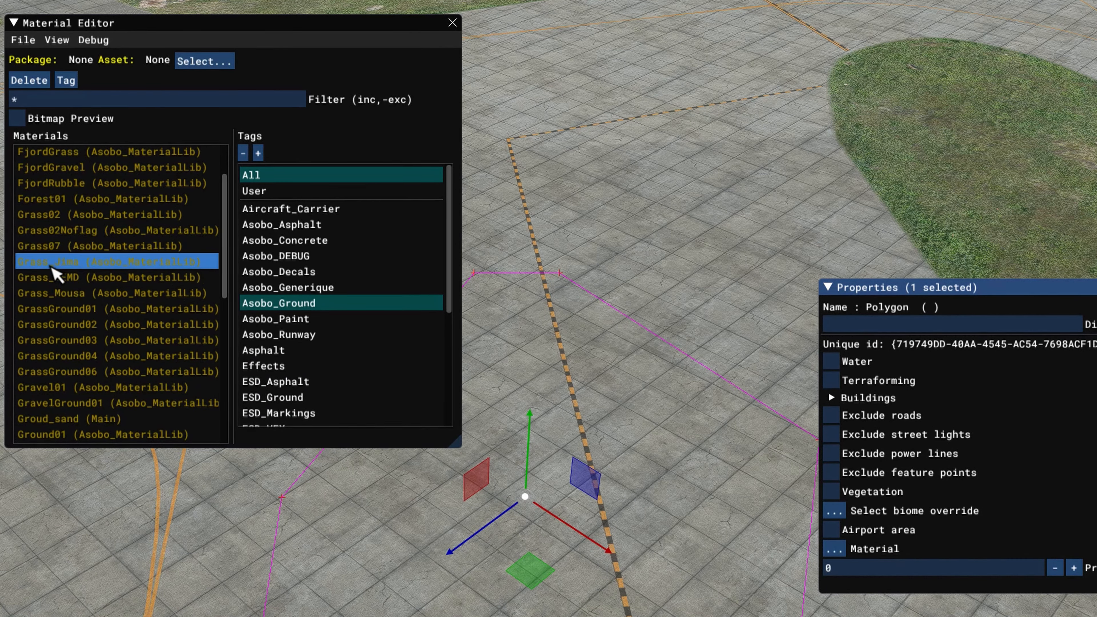
left_click_drag(56, 262, 831, 548)
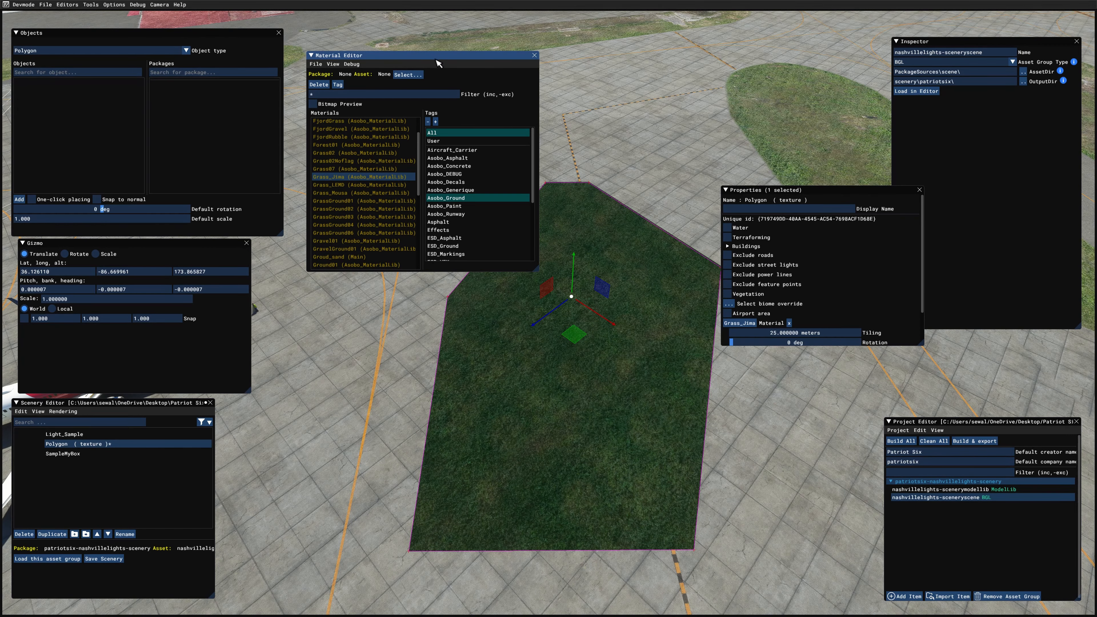
left_click_drag(437, 61, 398, 45)
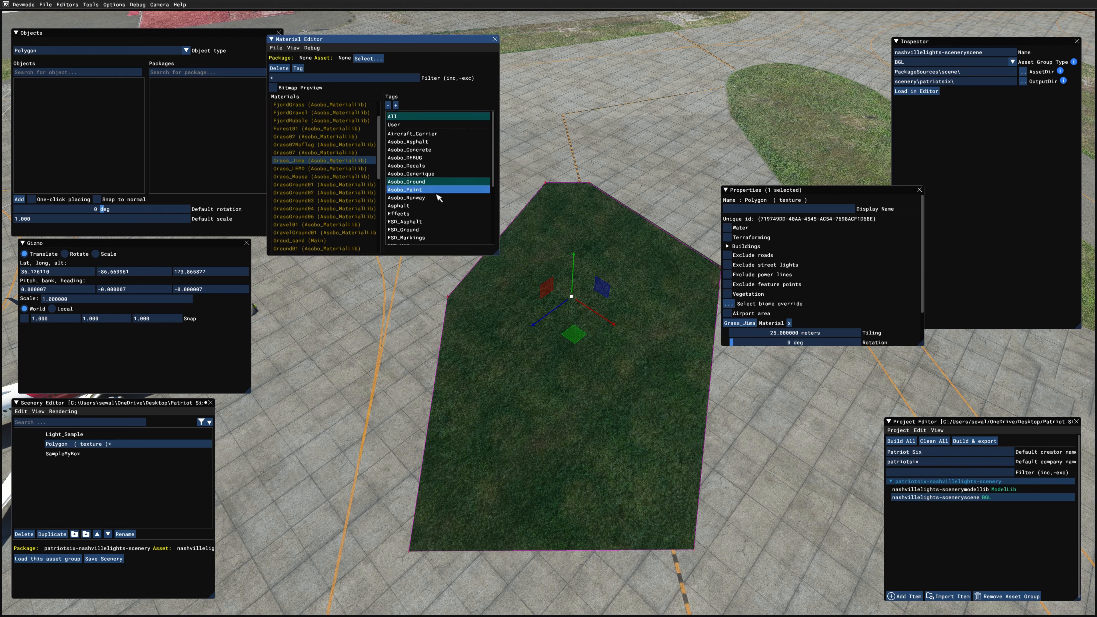
- Show the Asobo_Concrete materials in the Material Editor to look at alternatives for the polygon
left_click(436, 150)
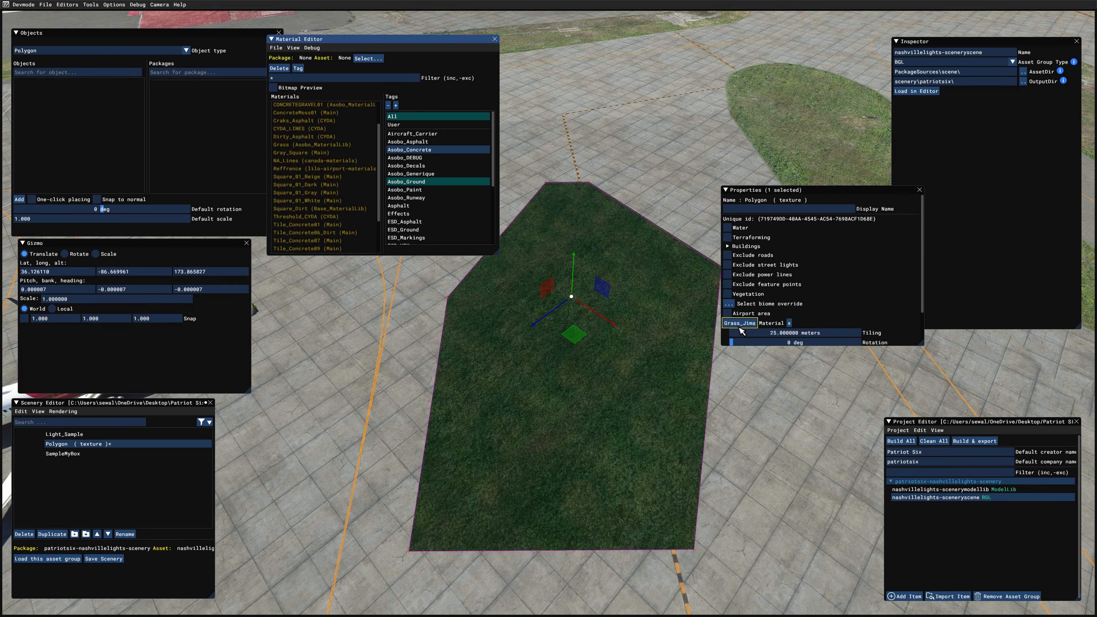
left_click_drag(740, 331, 740, 331)
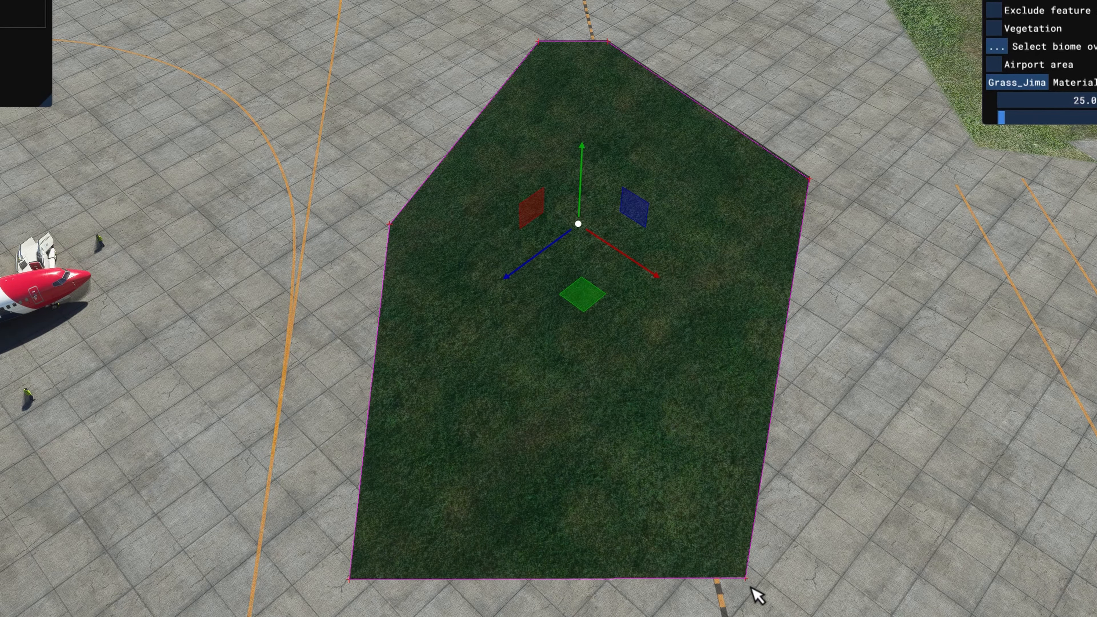
- Widen the grass polygon by moving its corner points outward on both sides
left_click(747, 578)
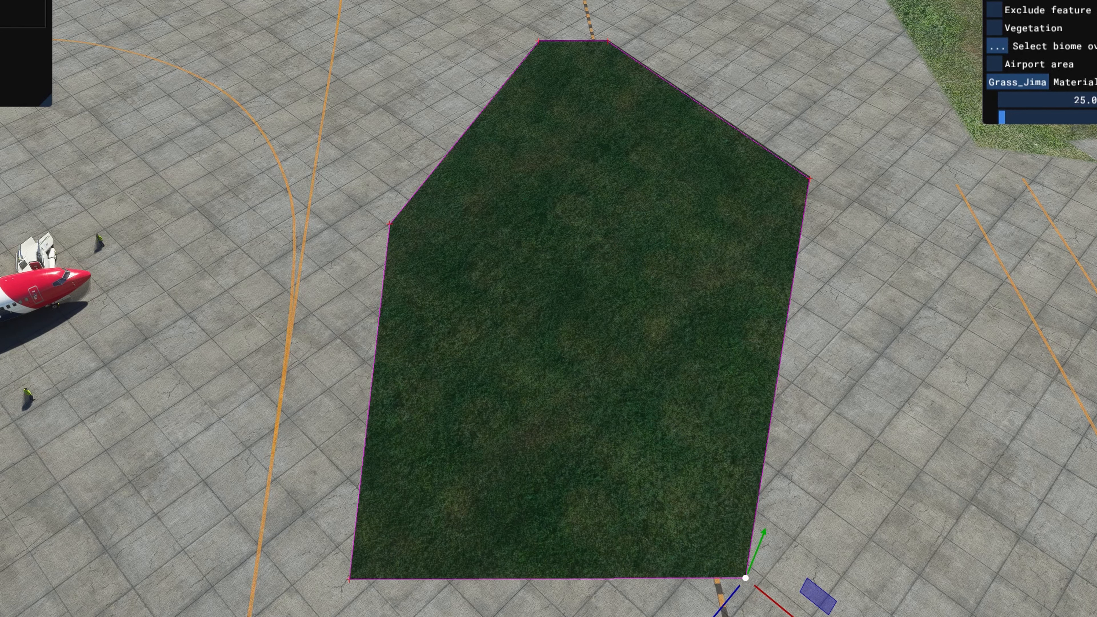
left_click_drag(819, 597, 1006, 601)
left_click(811, 179)
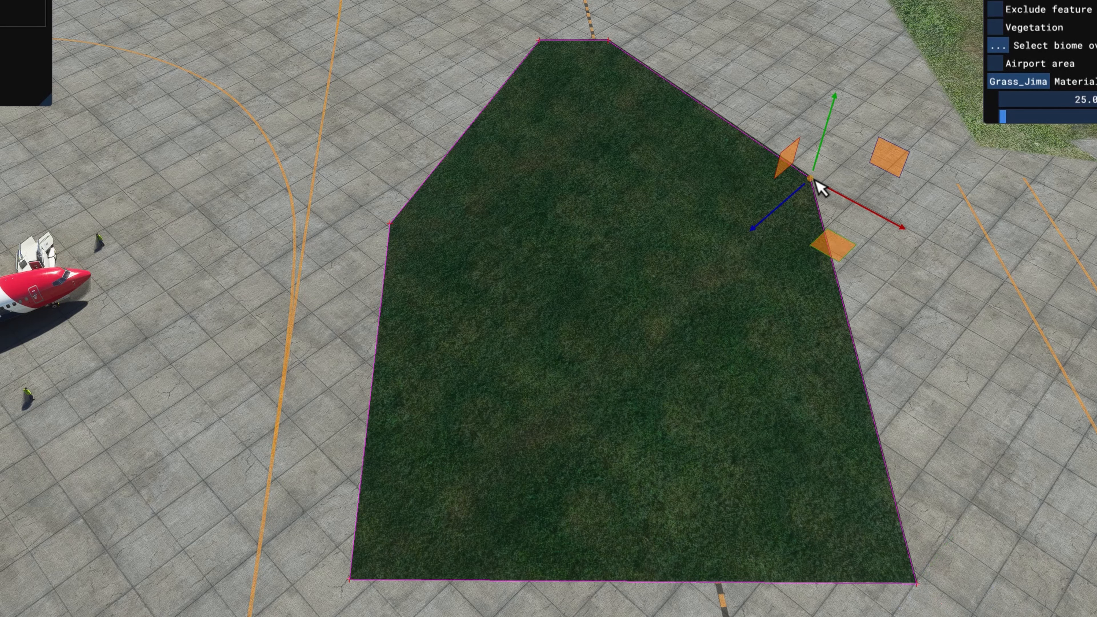
left_click_drag(844, 268, 885, 226)
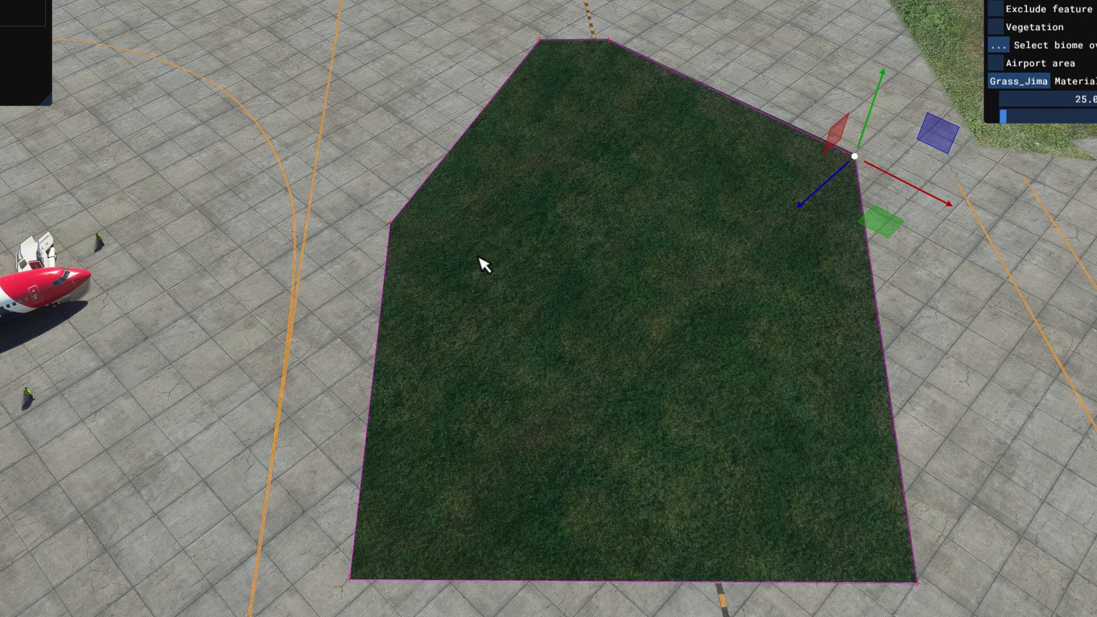
left_click(392, 226)
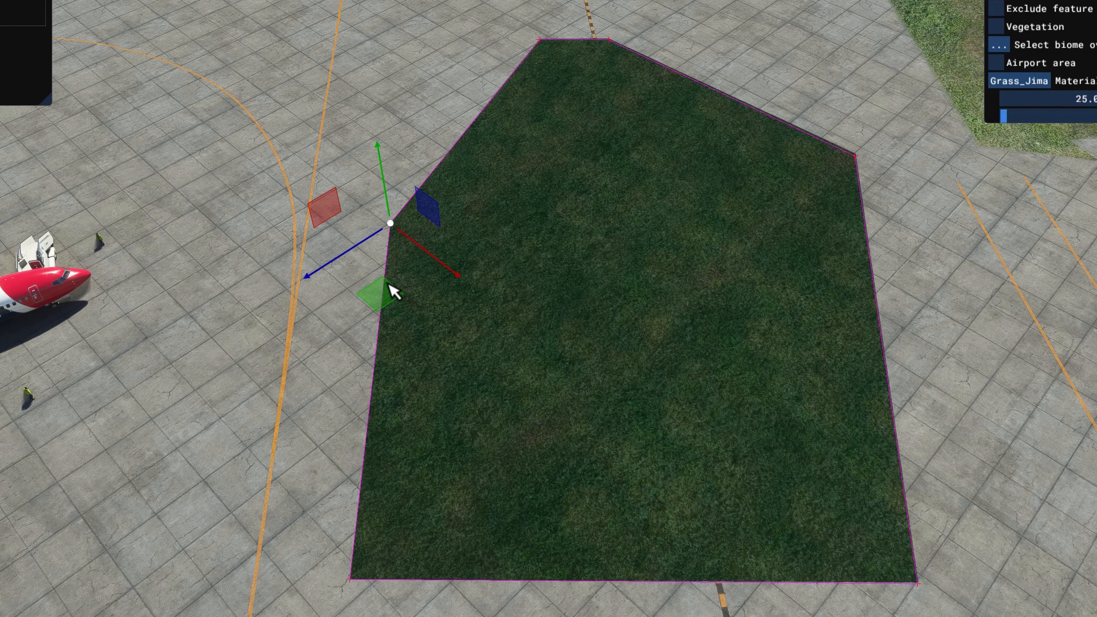
left_click_drag(385, 296, 321, 263)
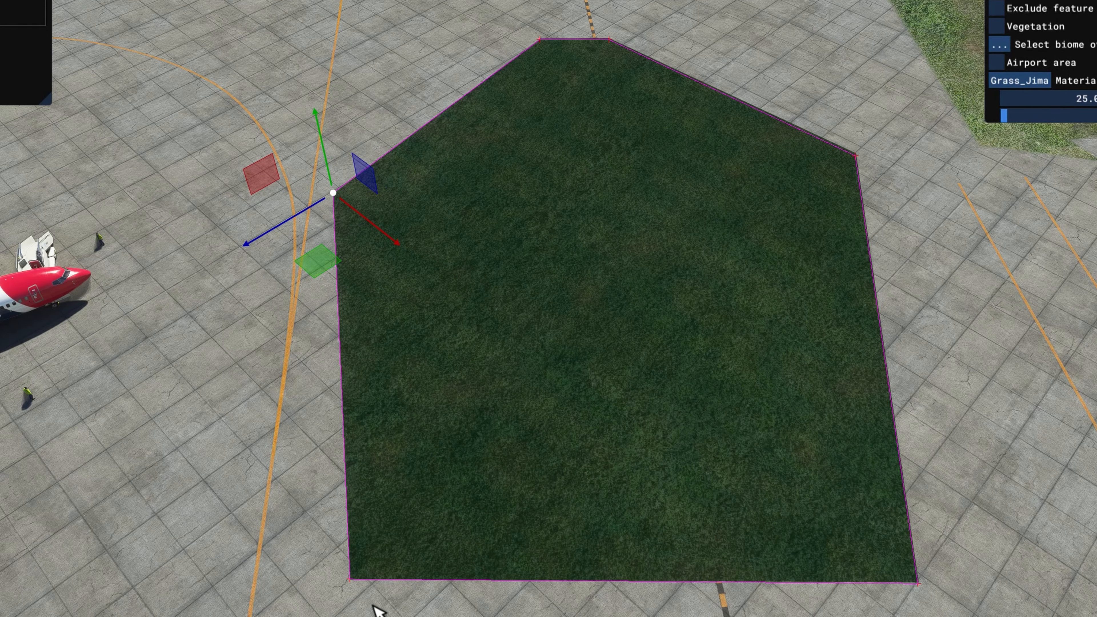
left_click(352, 580)
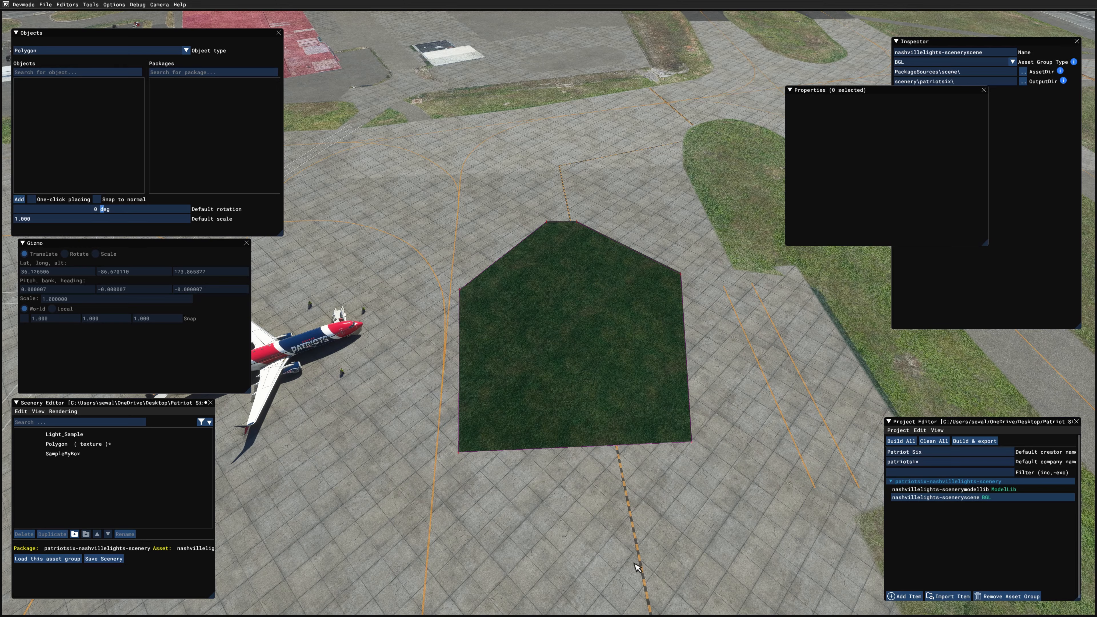
- Add a point to the polygon edge facing the paired orange lines and pull it outward as a seventh corner
key("s")
key("d")
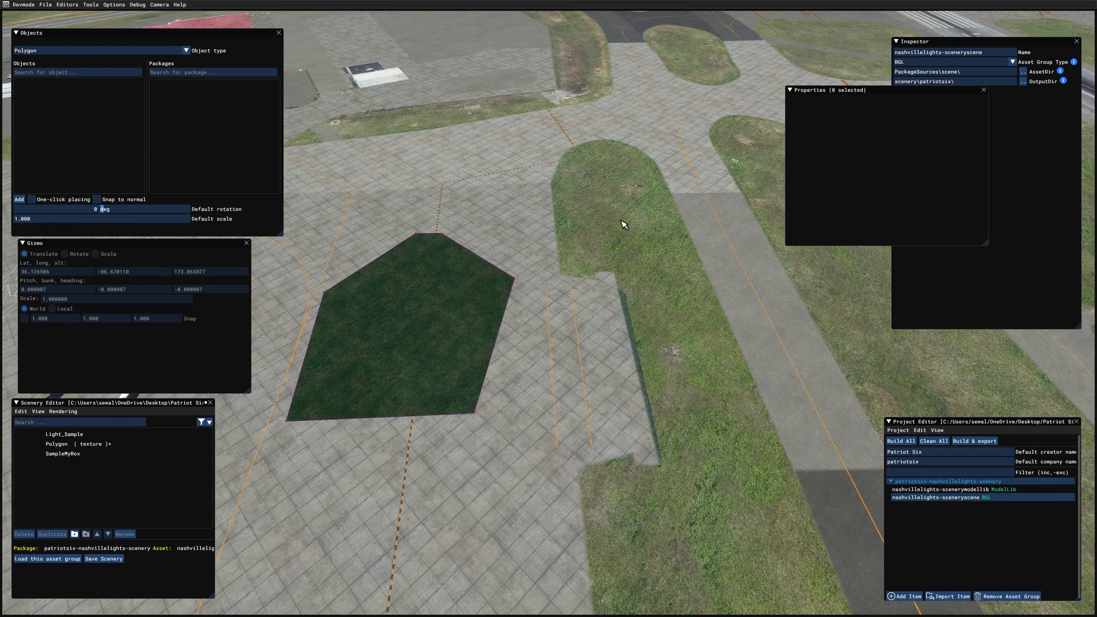
key("s")
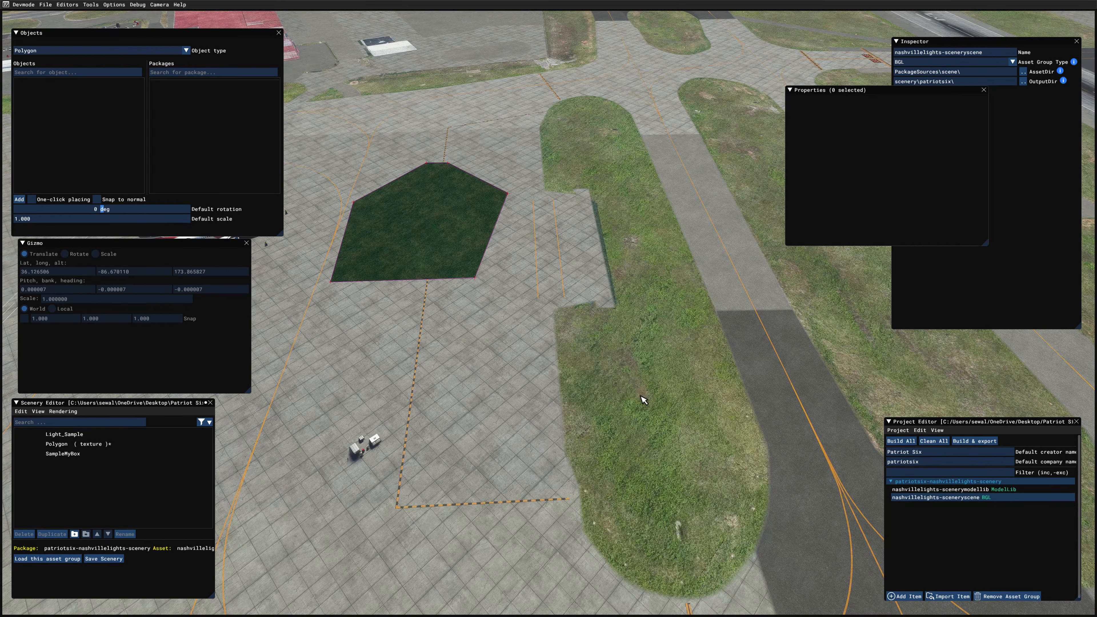
key("w")
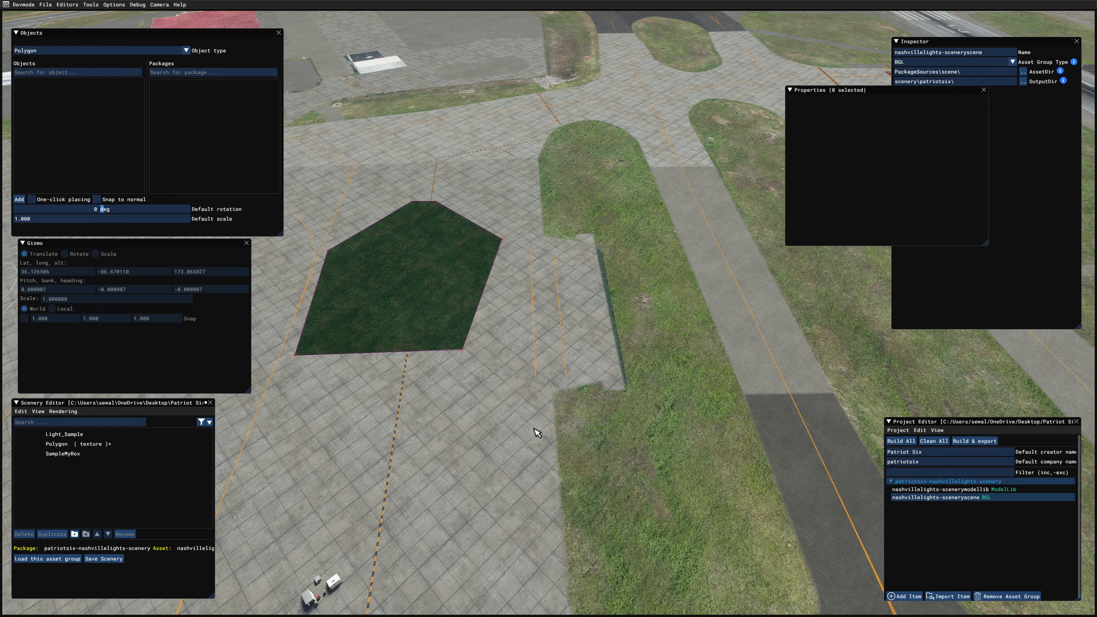
key("a")
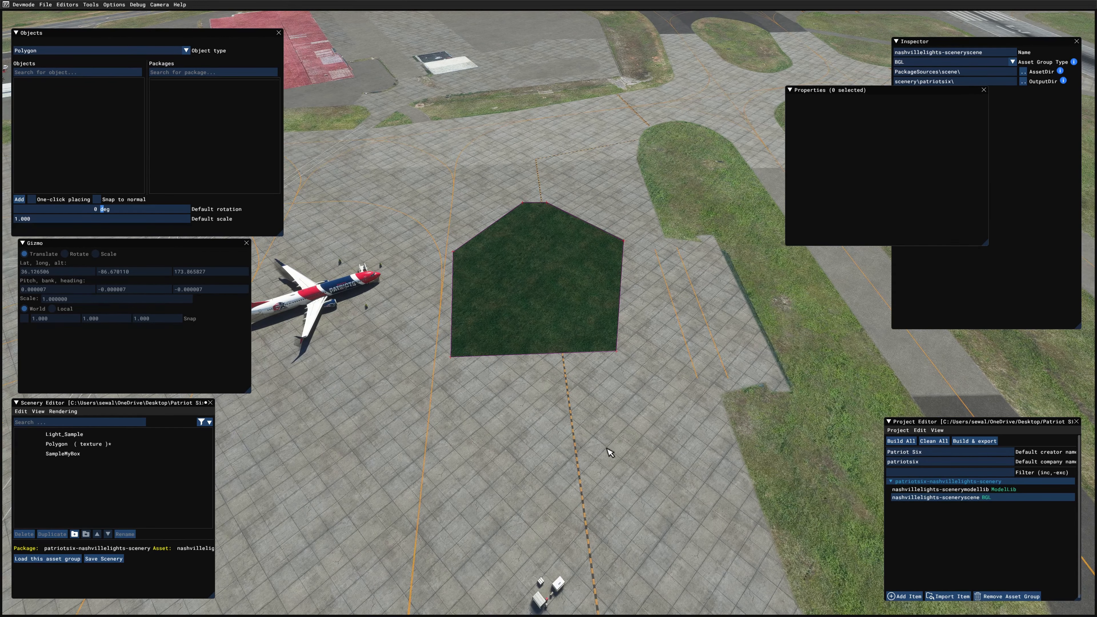
key("w")
key("s")
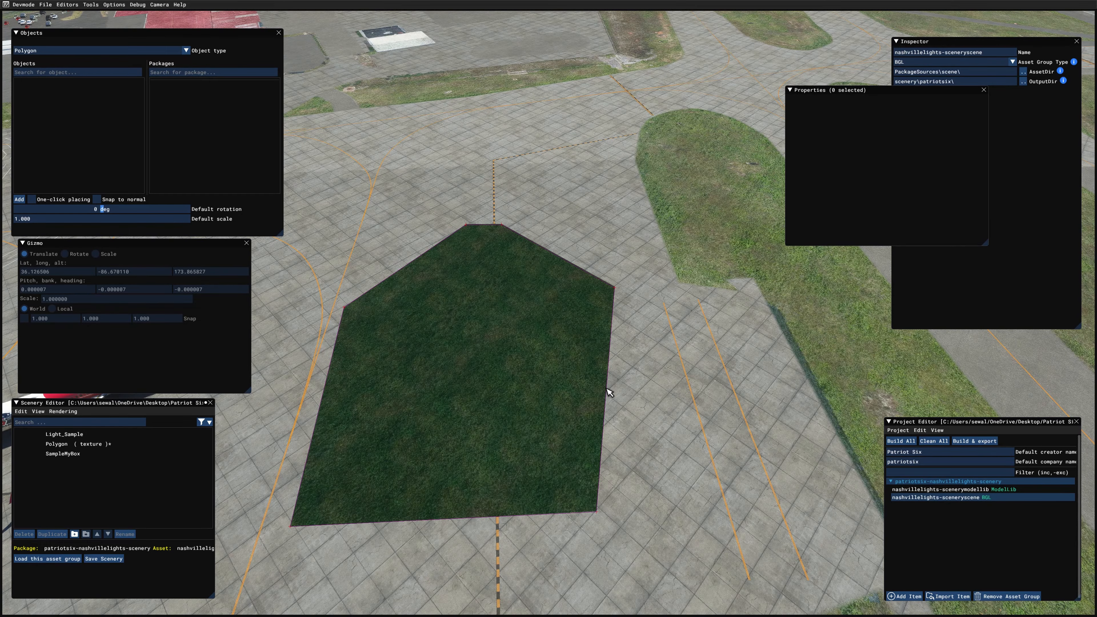
left_click(605, 388)
right_click(593, 371)
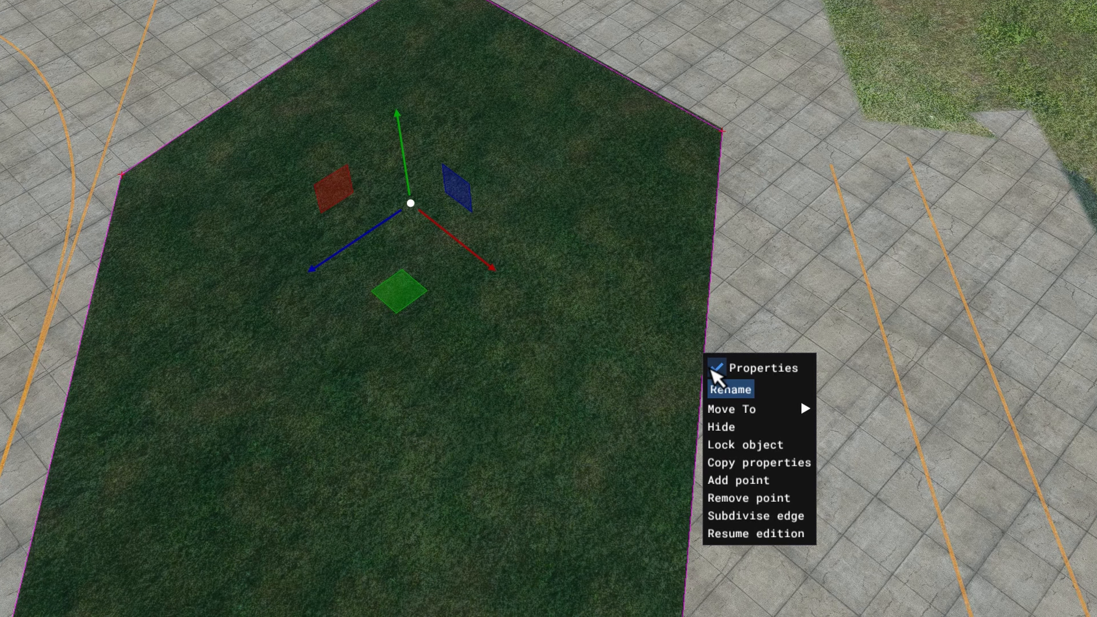
left_click(748, 481)
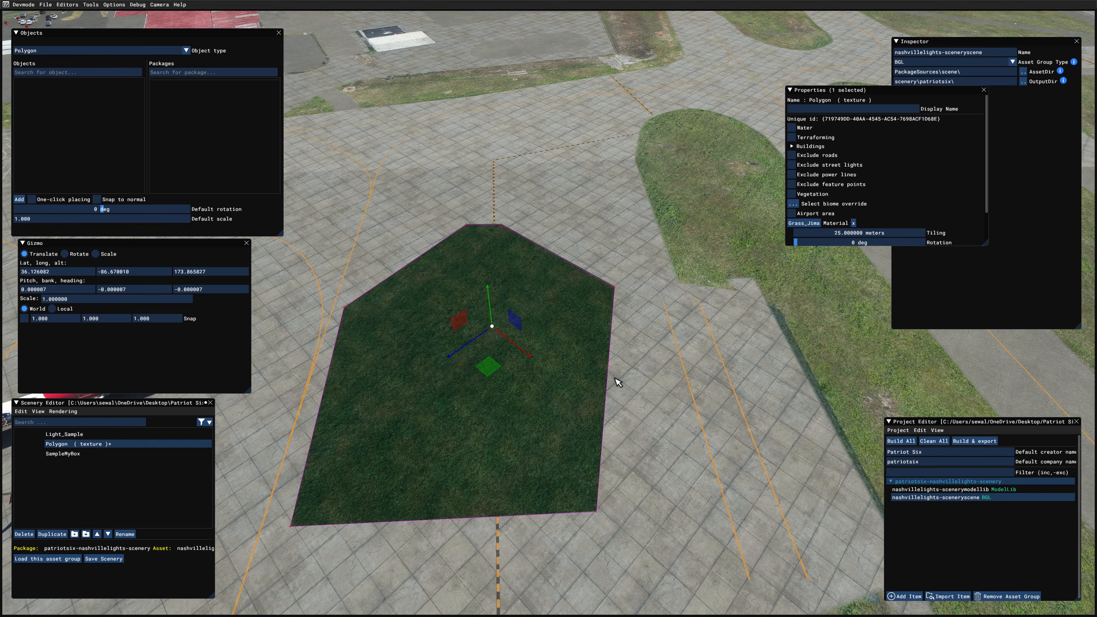
left_click(611, 370)
left_click(611, 370)
left_click(611, 366)
left_click_drag(638, 402, 672, 430)
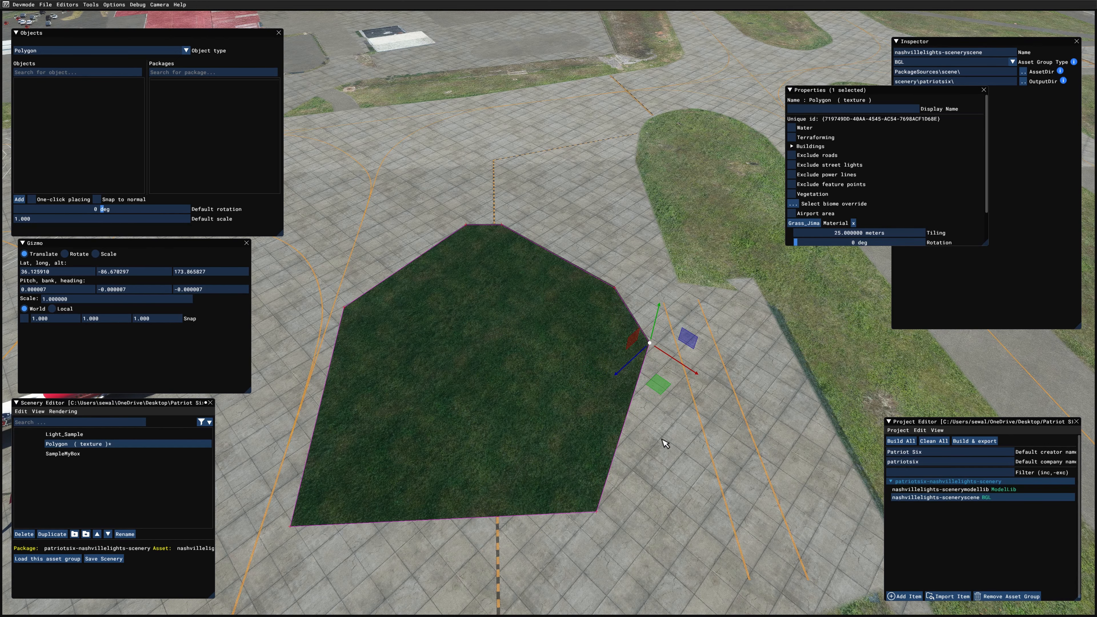
left_click(667, 453)
- Set the object type to Scenery, include all packages, and search the objects for "mast"
key("a")
key("s")
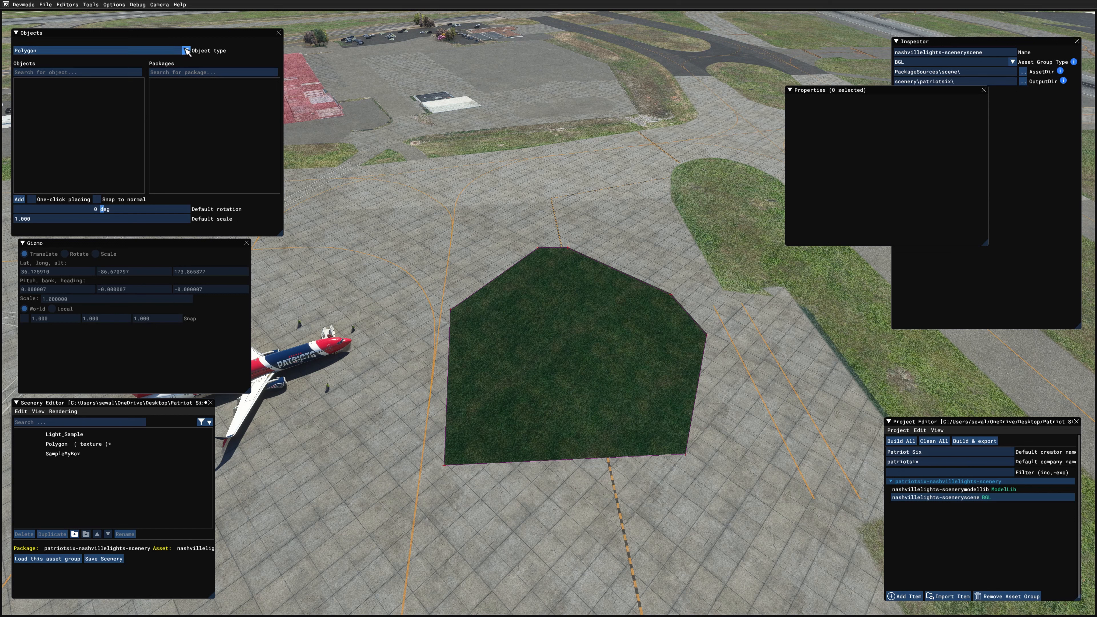
left_click(186, 51)
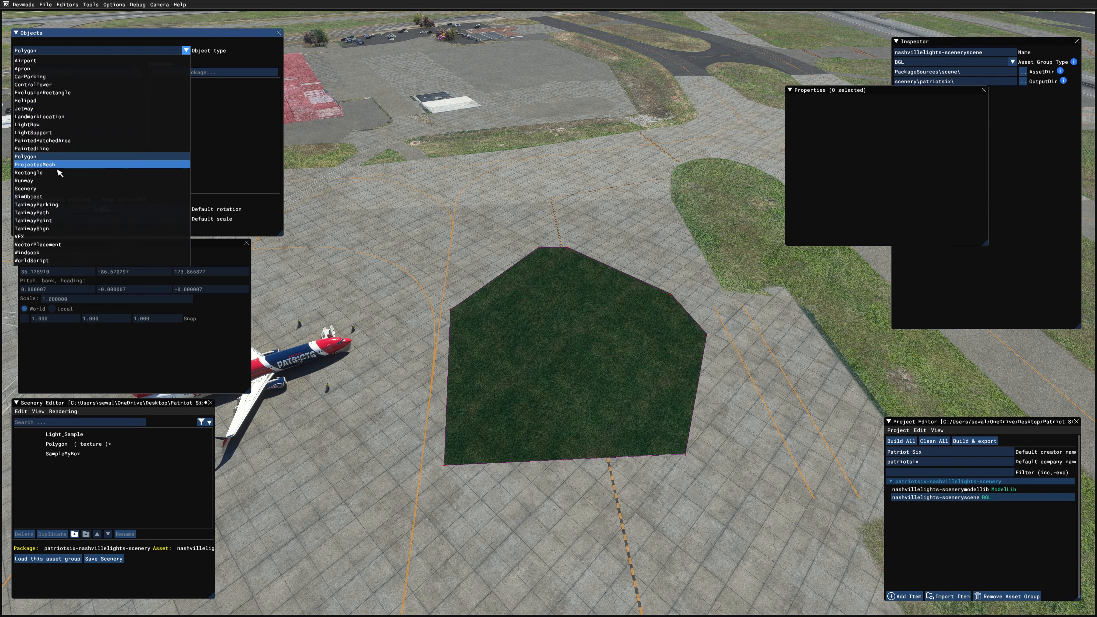
left_click(52, 189)
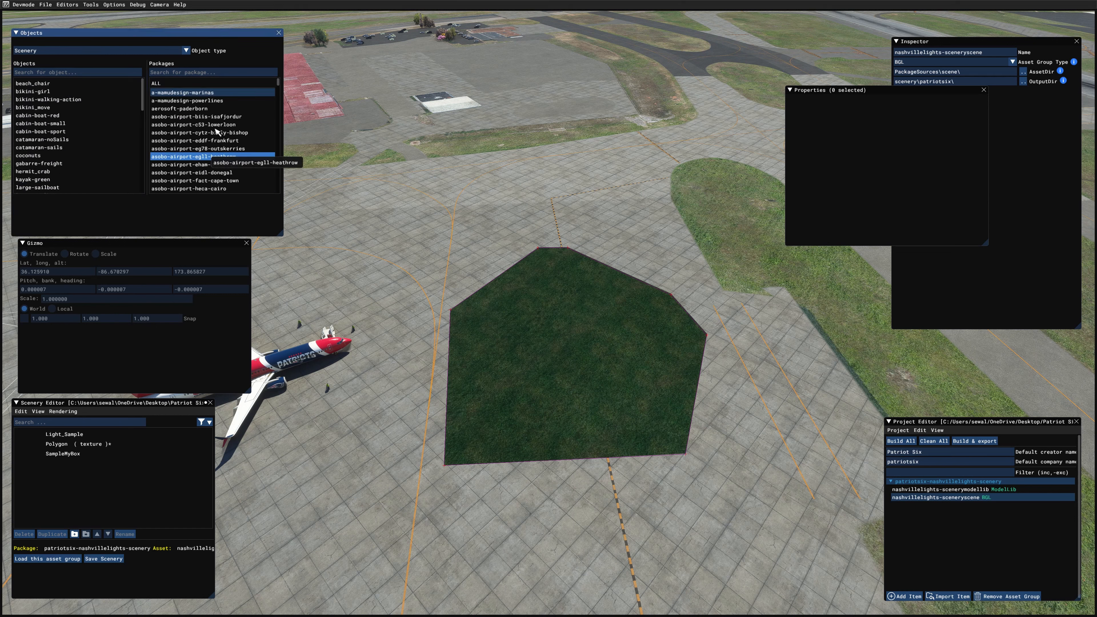
left_click(176, 84)
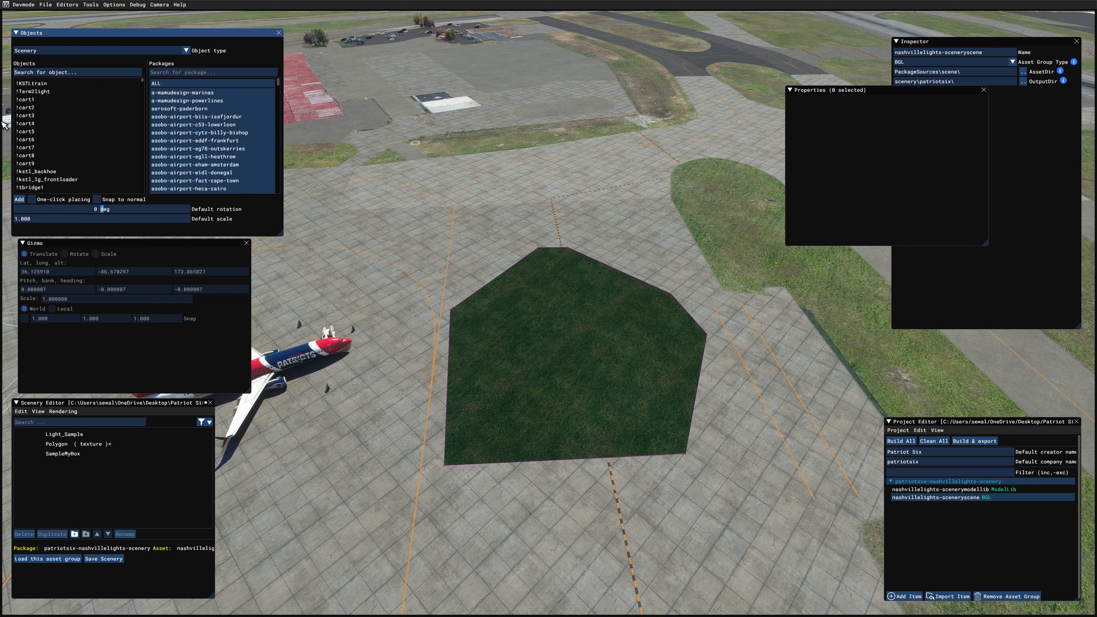
type("m")
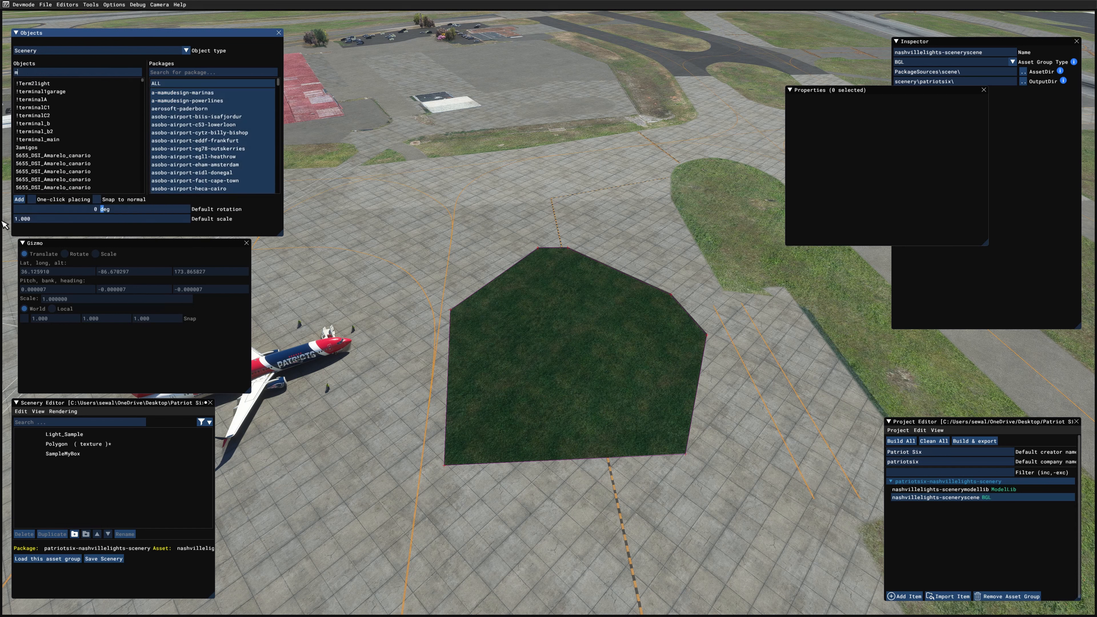
type("asty")
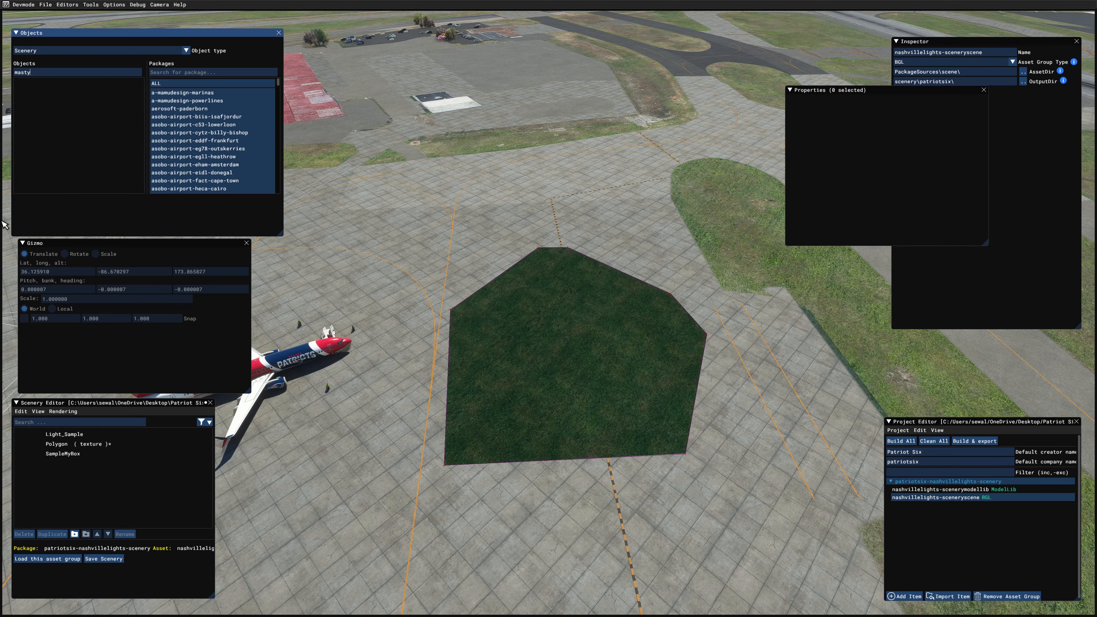
key("BackSpace")
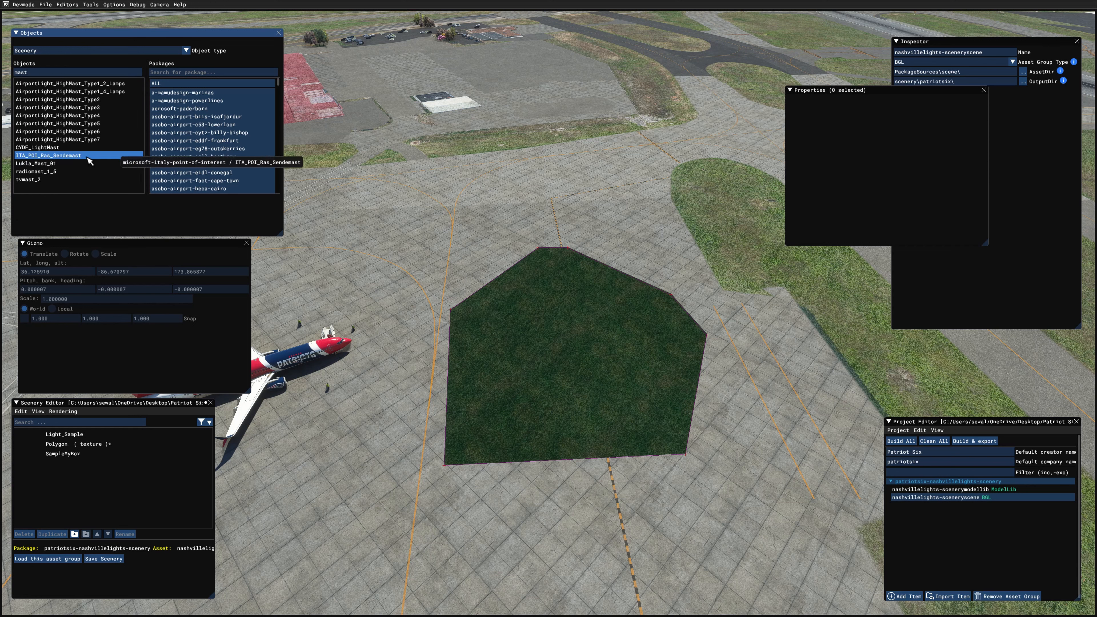
- Add the AirportLight_HighMast_Type7 object to the scene and move it to the middle of the grass polygon
left_click(93, 139)
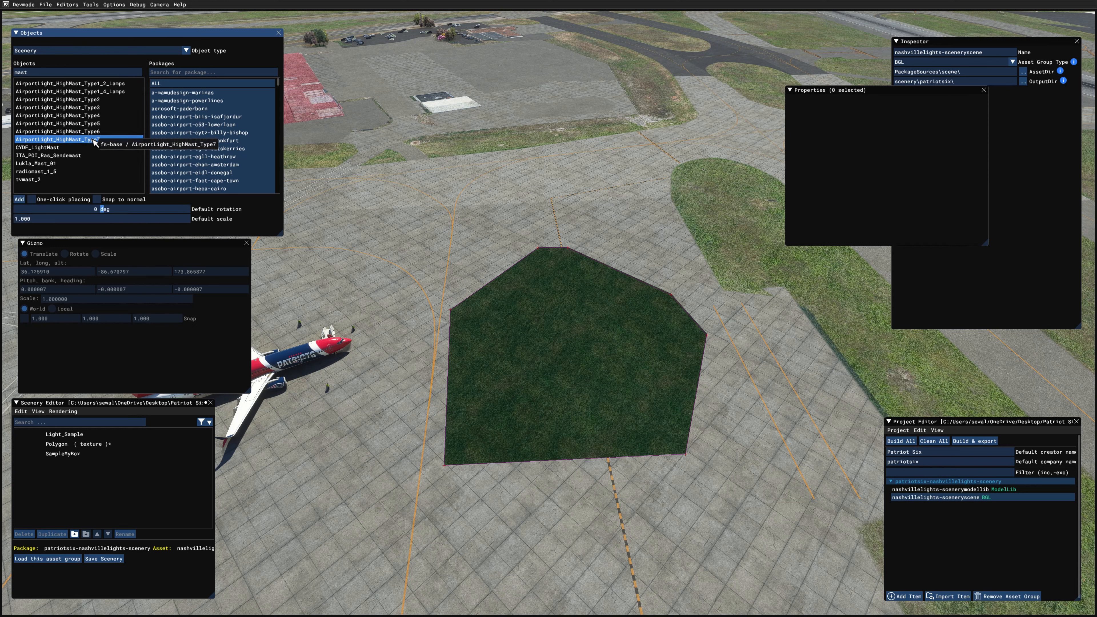
left_click(19, 199)
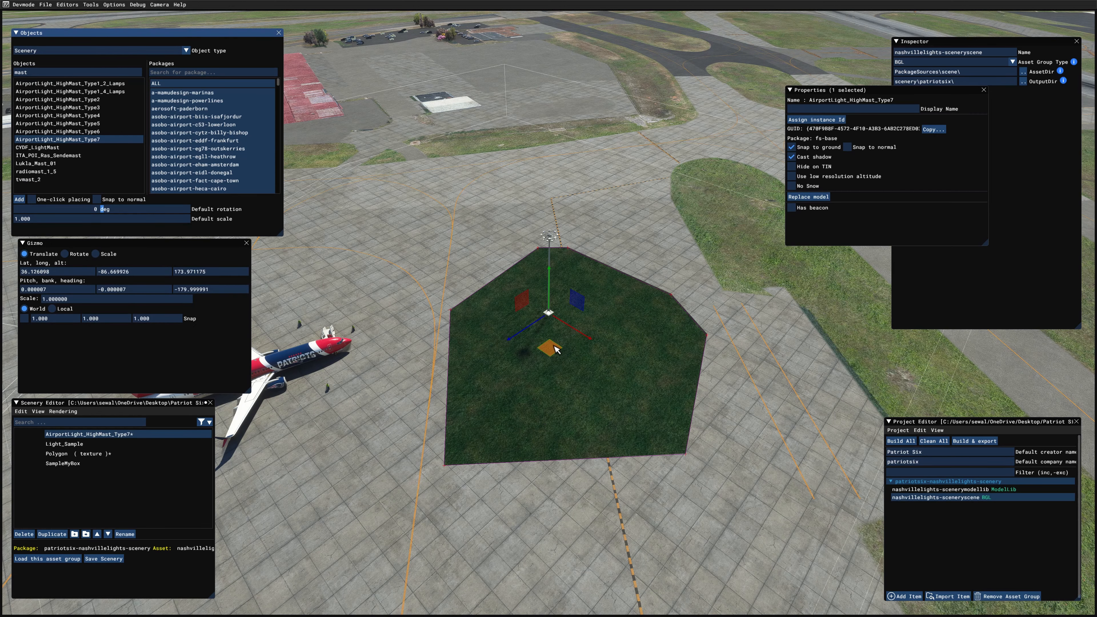
left_click_drag(559, 352, 575, 389)
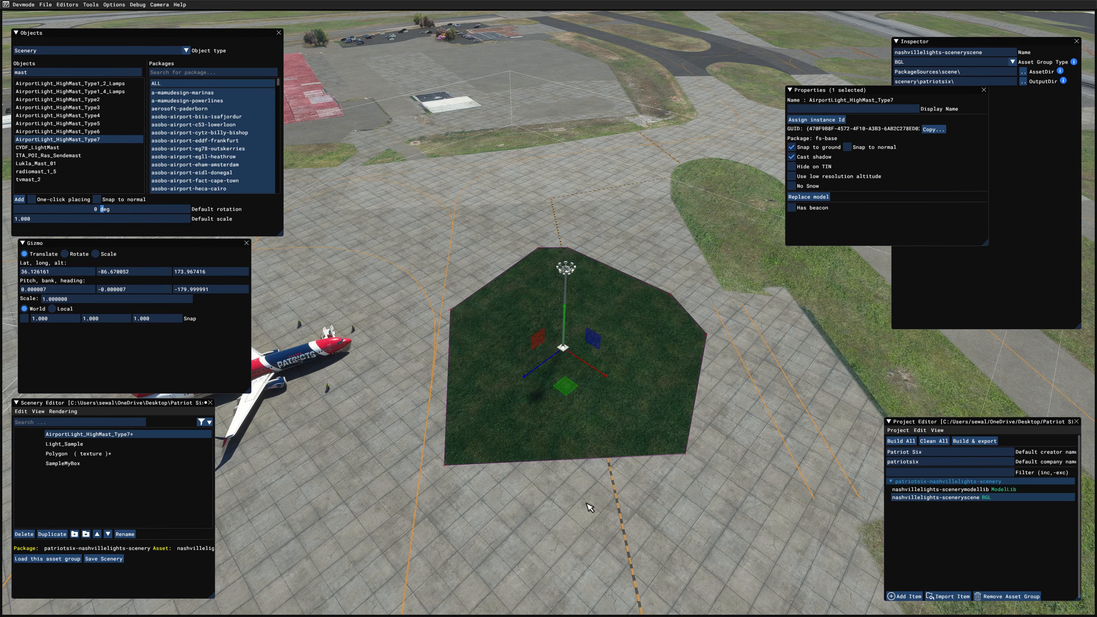
scroll(605, 531, "down", 3)
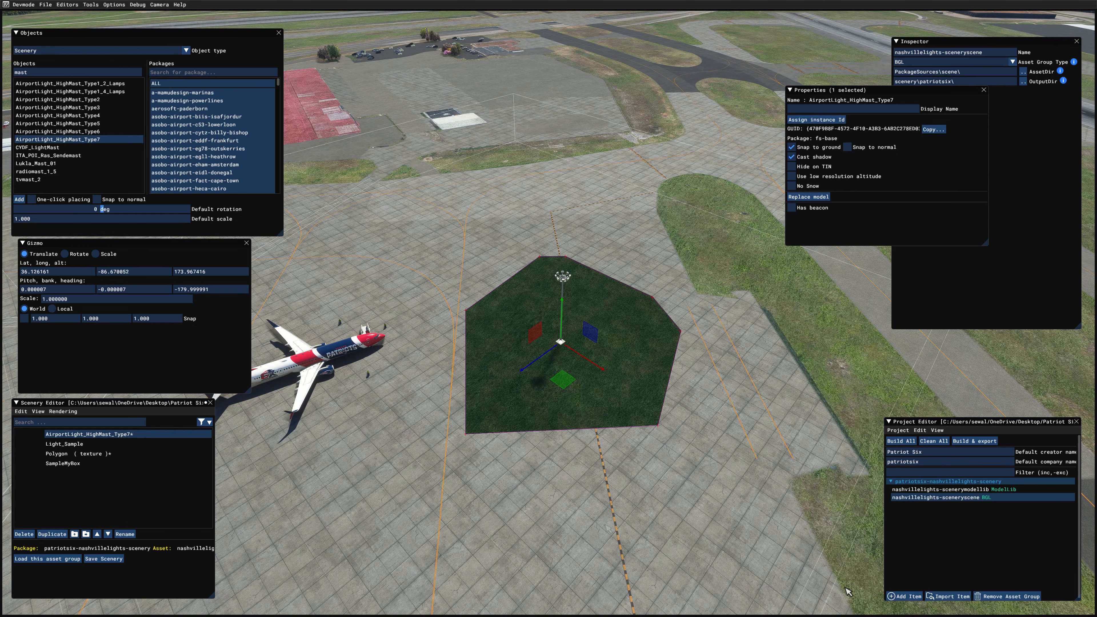
left_click(843, 587)
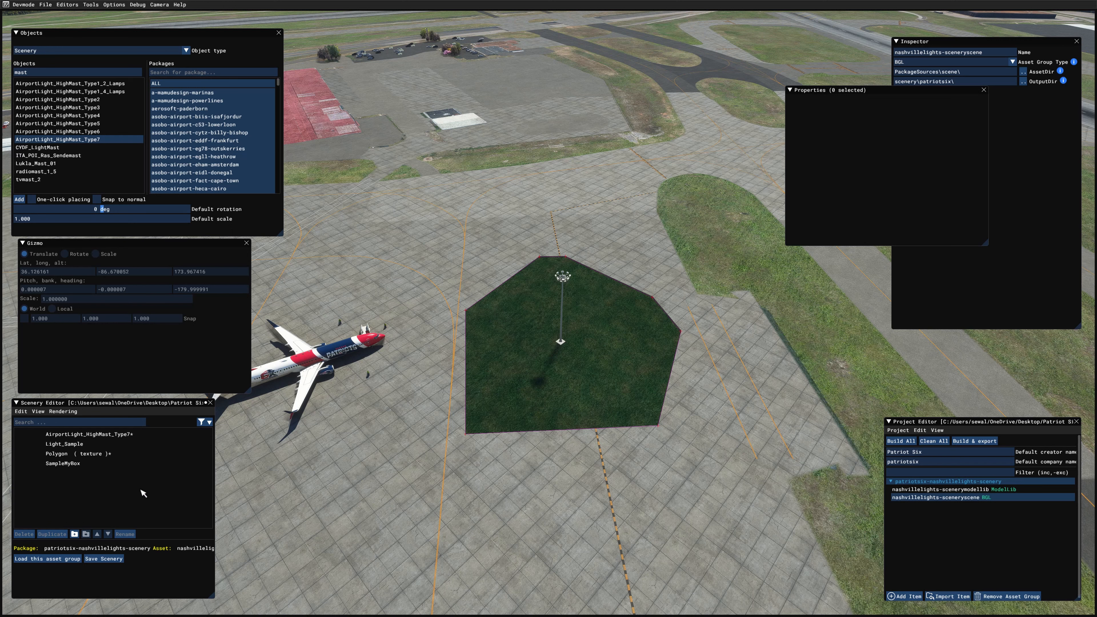
- Save the scenery and build the patriotsix-nashvillelights-scenery package, closing the Properties and Console windows
left_click(112, 559)
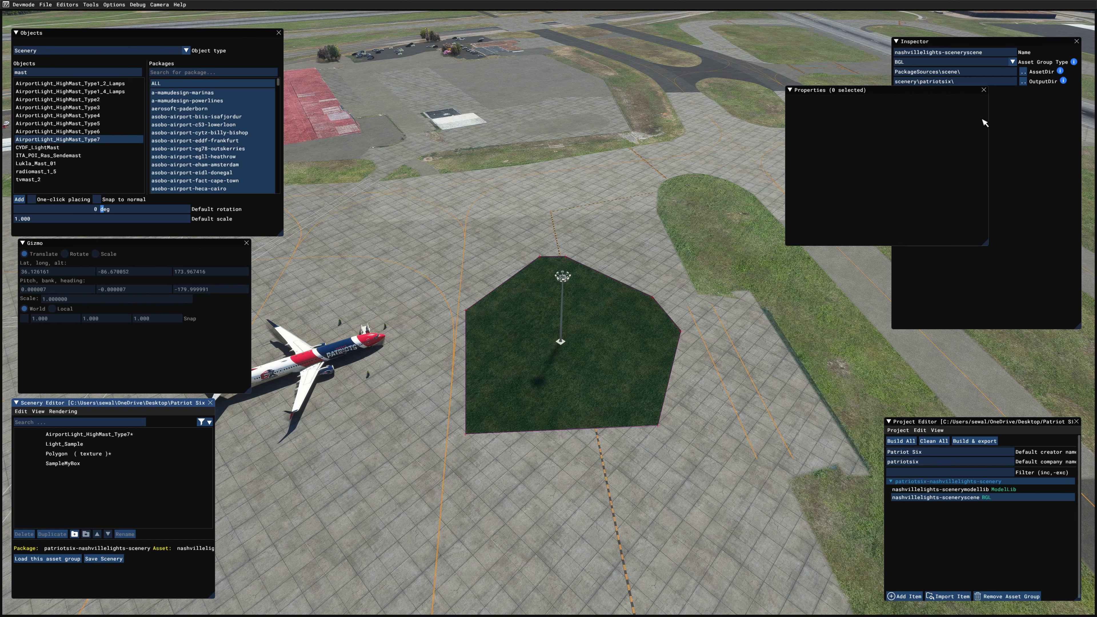
left_click(983, 90)
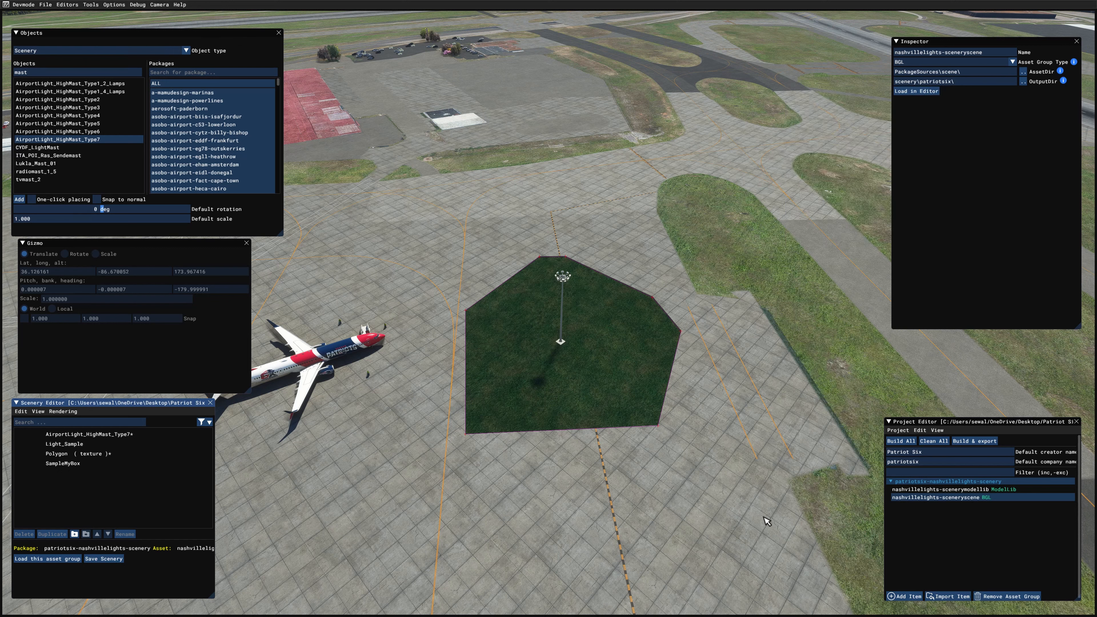
left_click(909, 482)
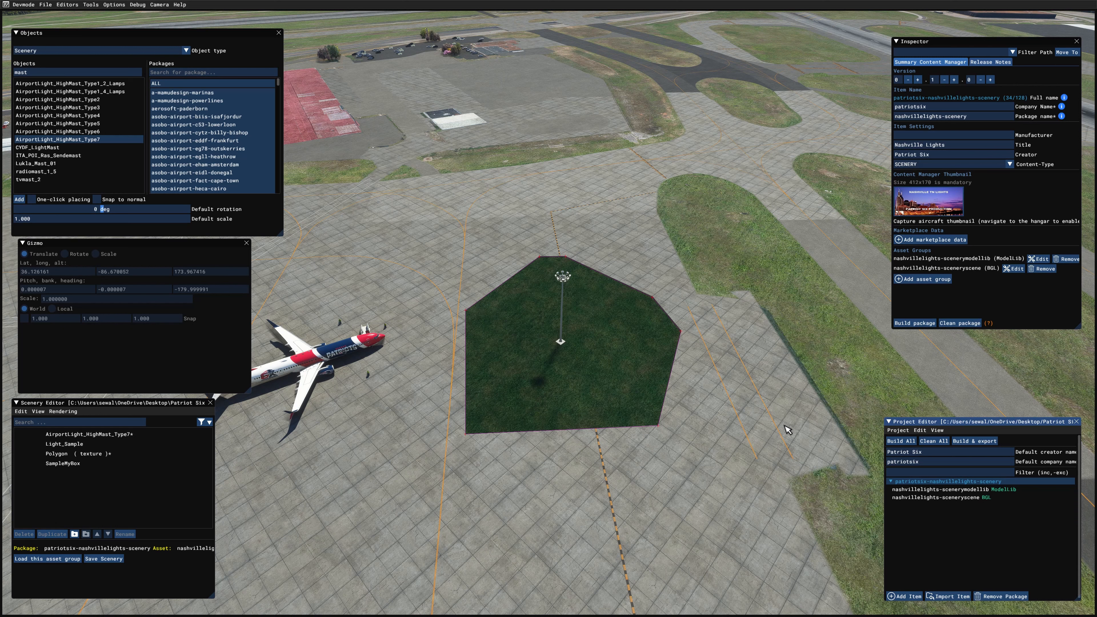
left_click(914, 324)
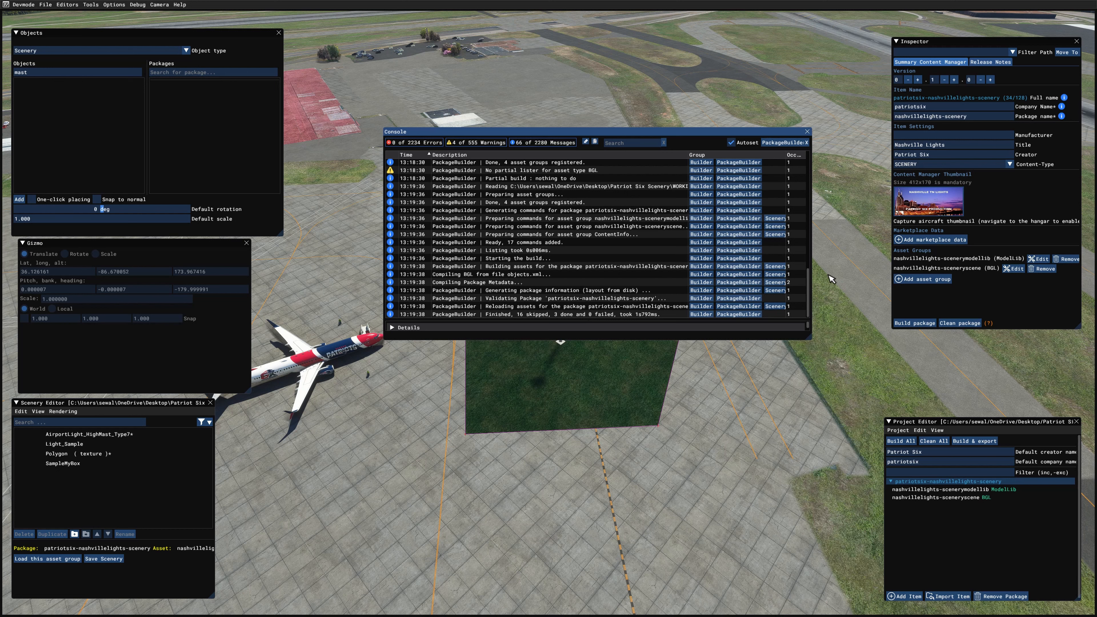
left_click(808, 132)
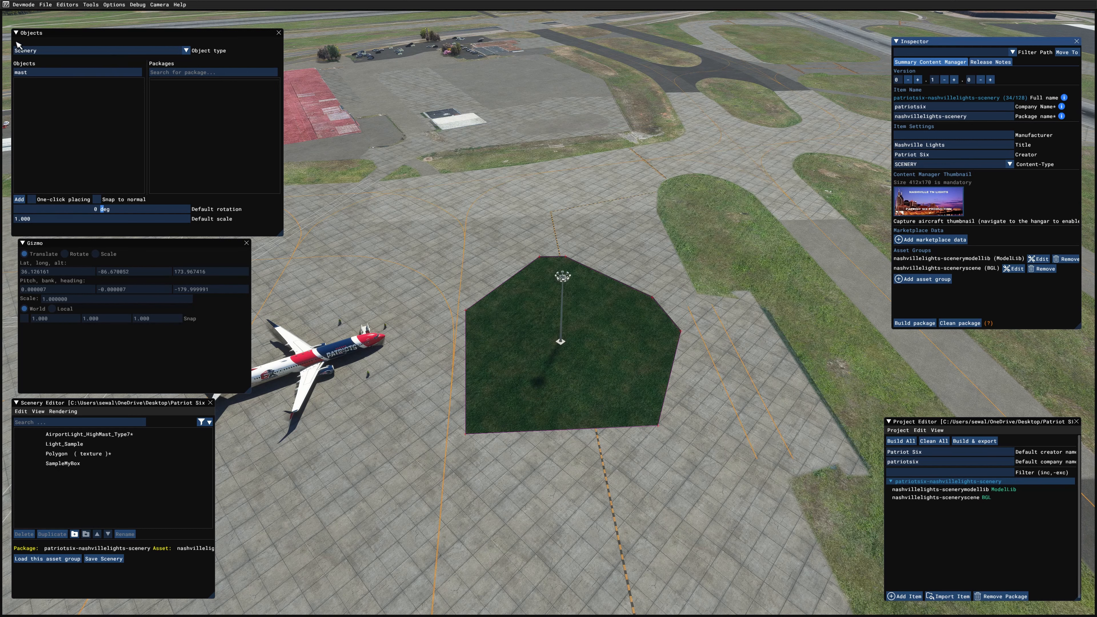
- Close the Project Editor and the Scenery Editor
left_click(67, 4)
left_click(70, 15)
left_click(67, 4)
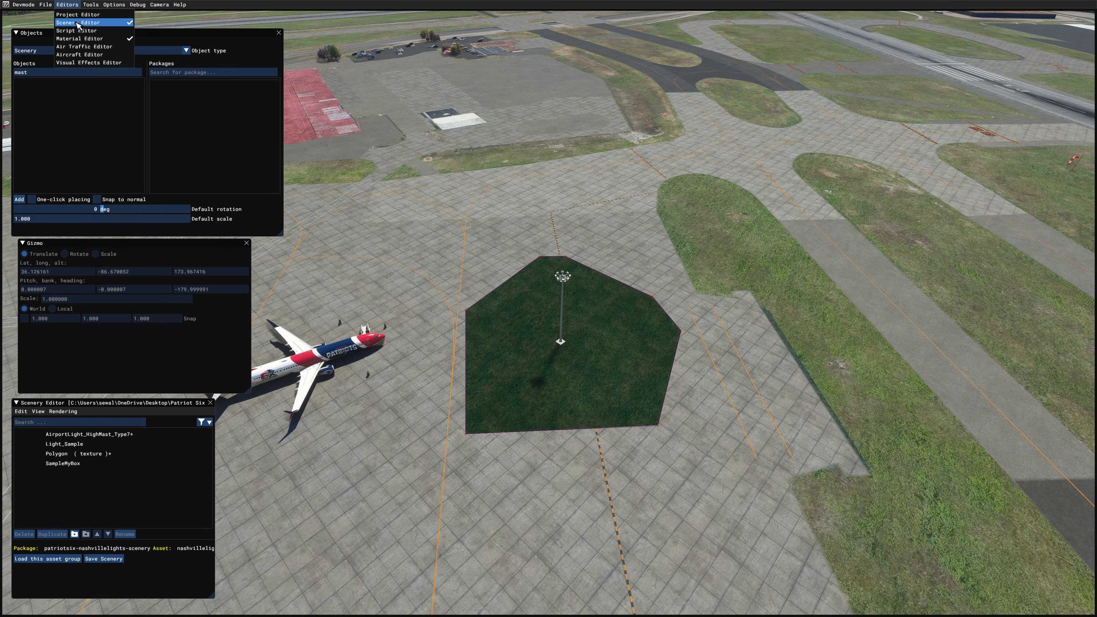
left_click(77, 23)
left_click(67, 4)
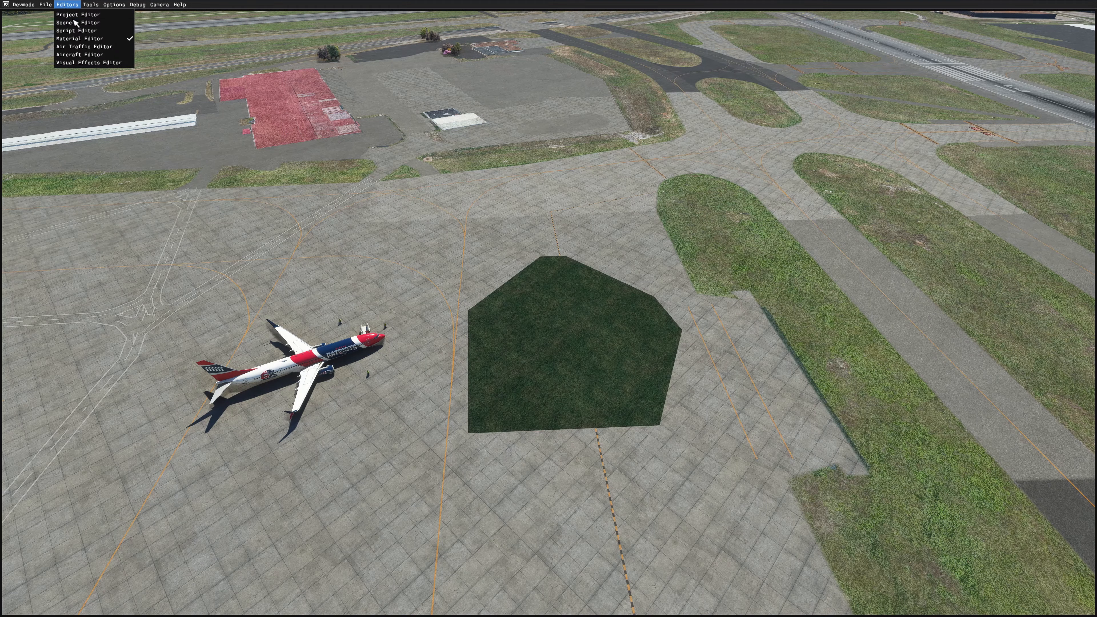
- Turn off the Material Editor and open the built patriotsix-nashvillelights-scenery package in the project's Packages folder in File Explorer
left_click(79, 39)
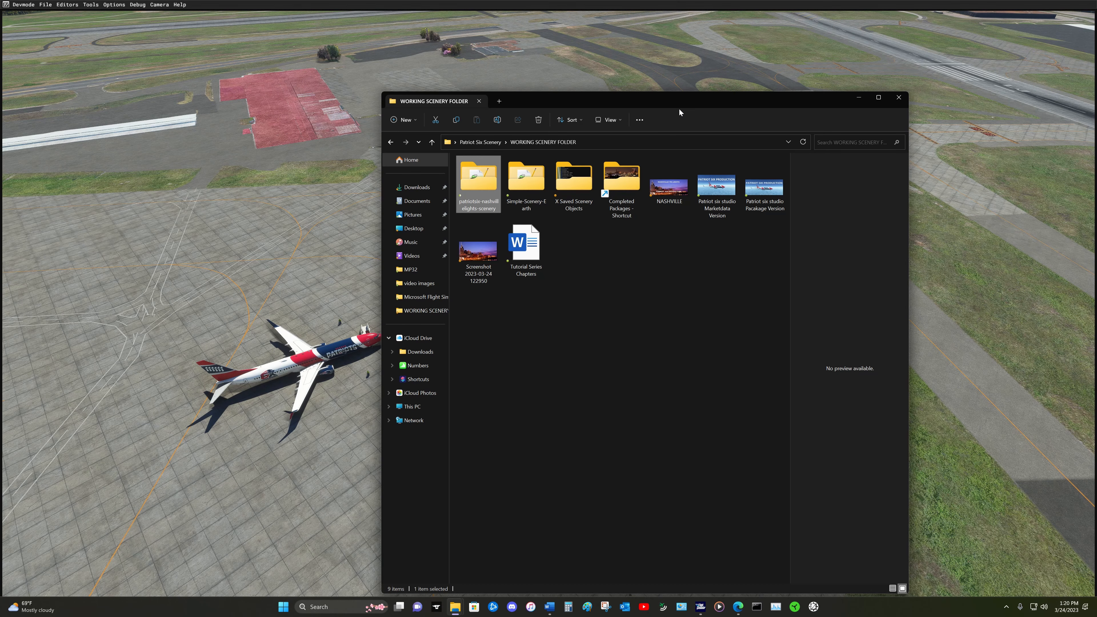
left_click_drag(677, 103, 636, 99)
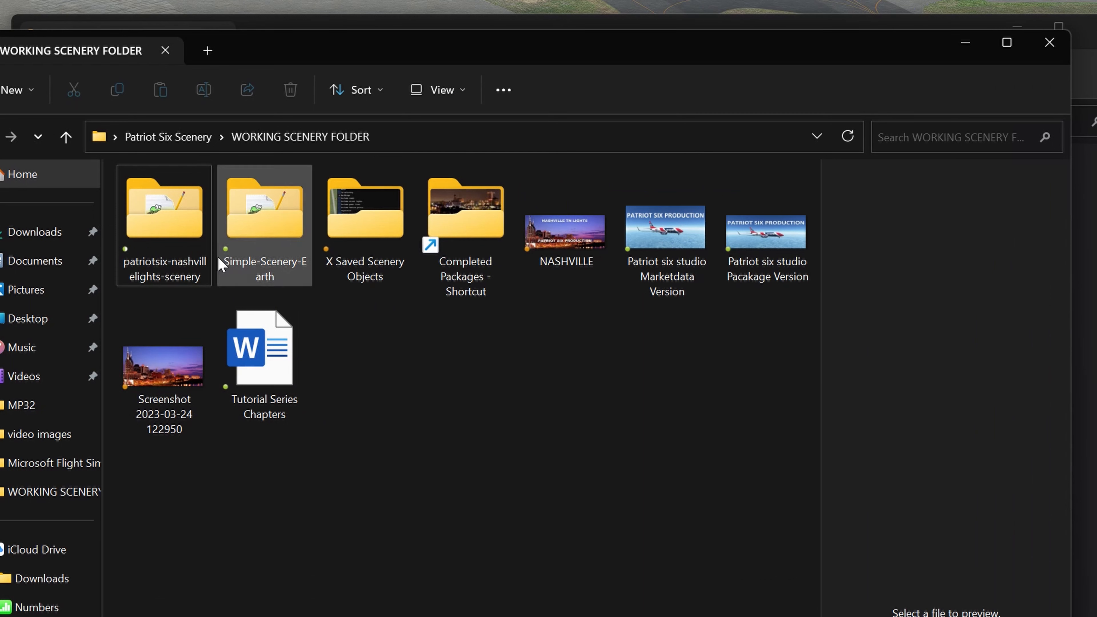
double_click(188, 238)
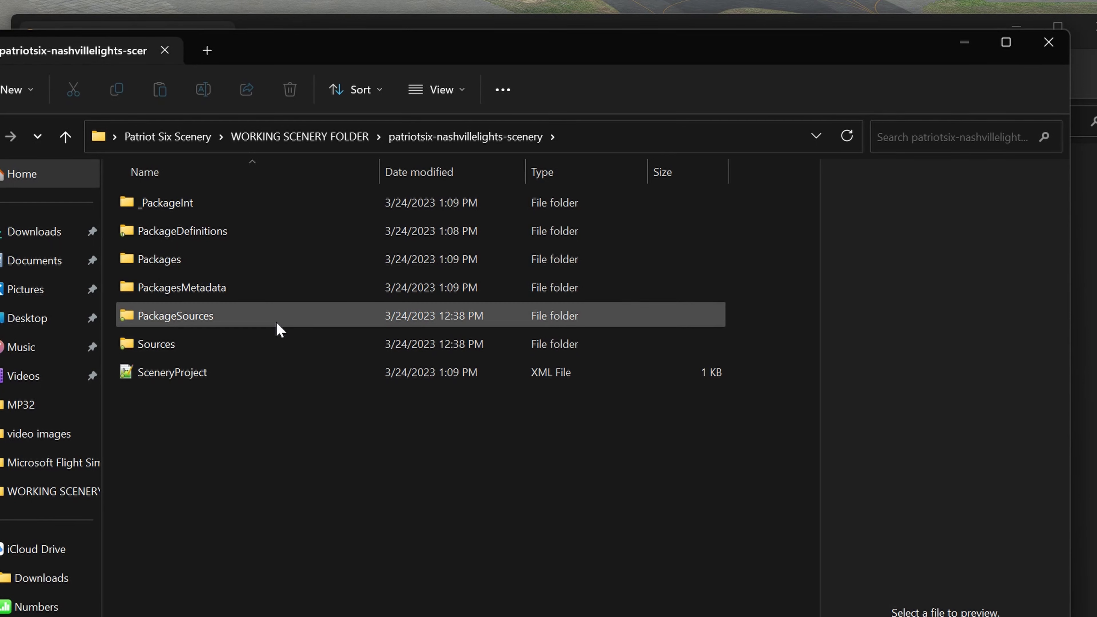
double_click(245, 260)
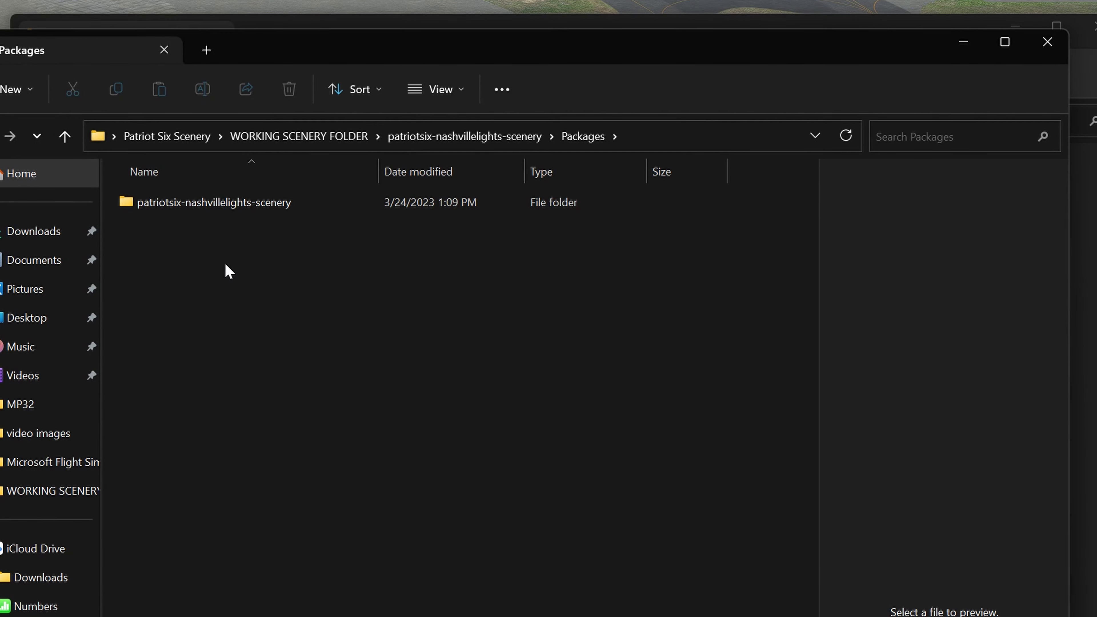
double_click(213, 209)
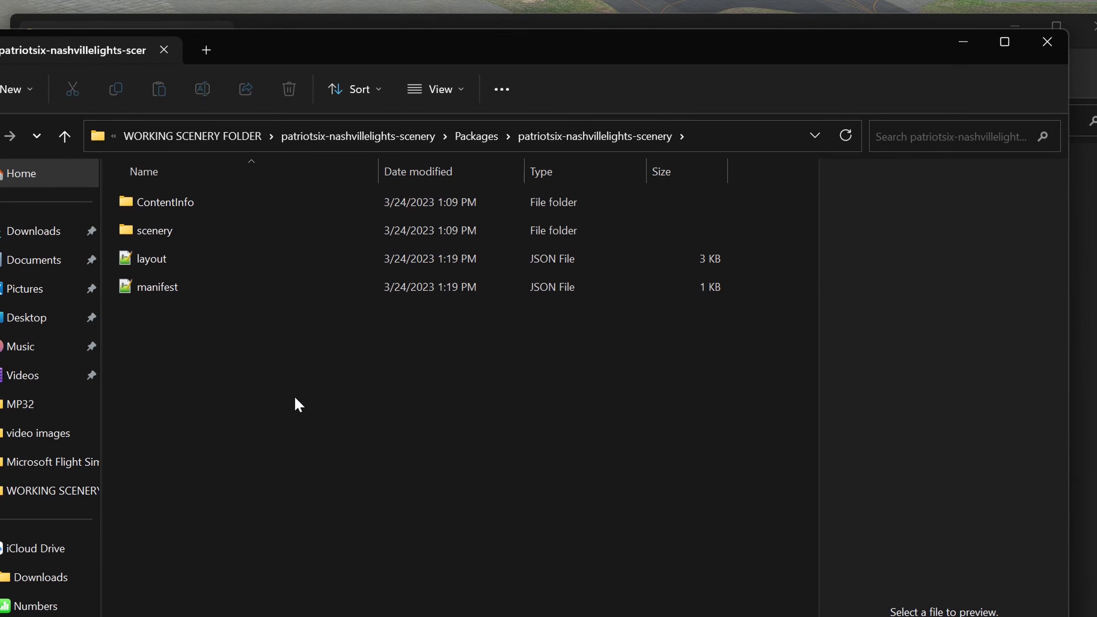
left_click(261, 209)
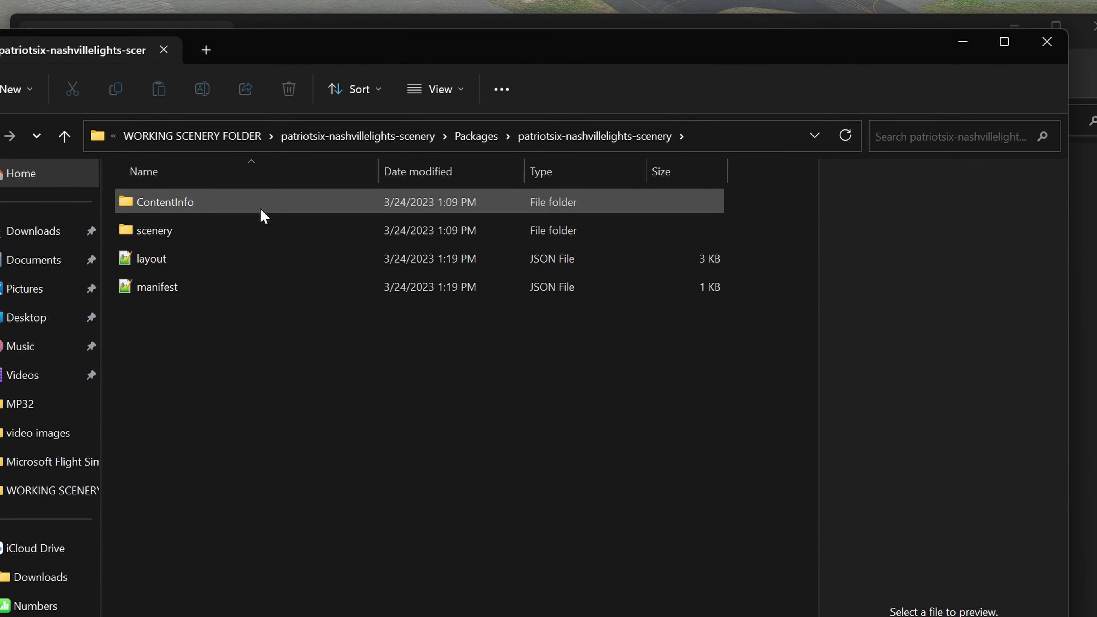
left_click(244, 238)
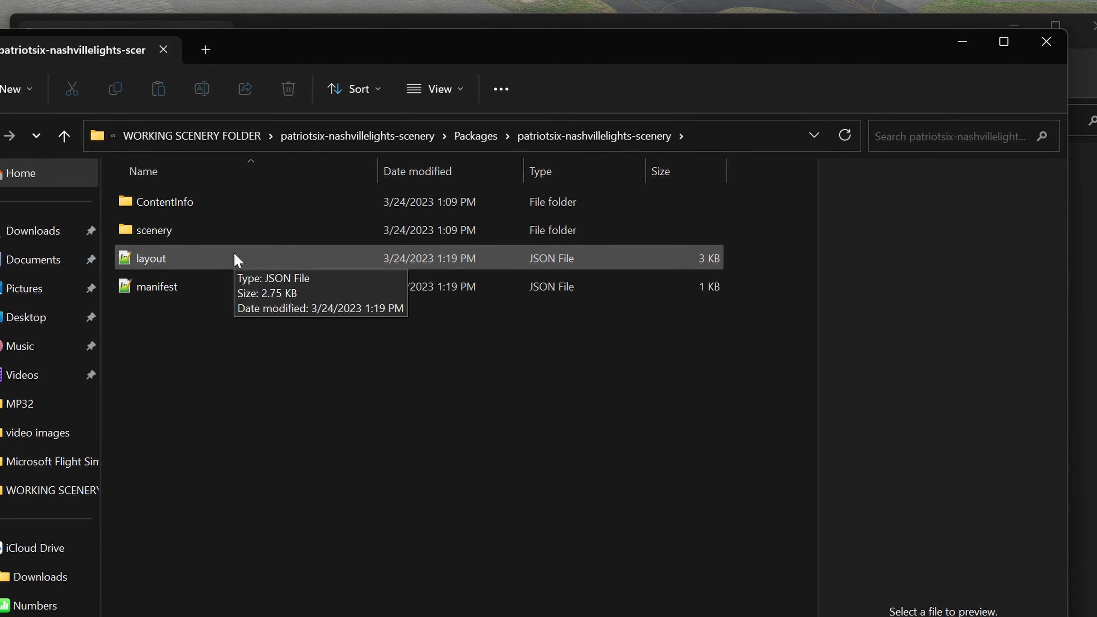
- Copy the built patriotsix-nashvillelights-scenery folder from Packages into the simulator's Community folder, then close both File Explorer windows
left_click(69, 140)
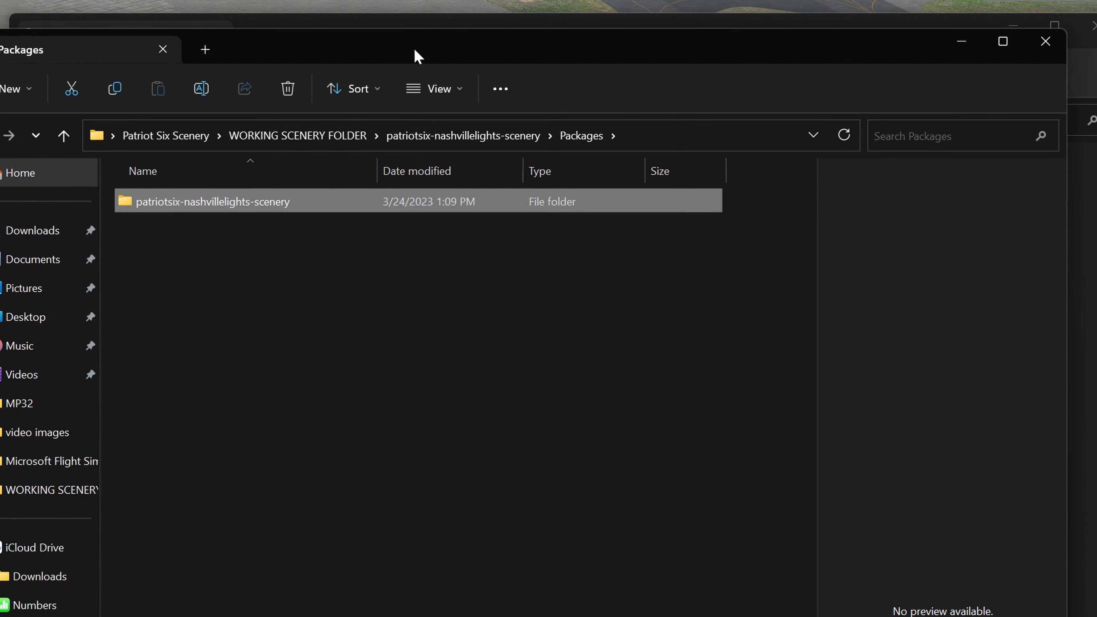
left_click(116, 93)
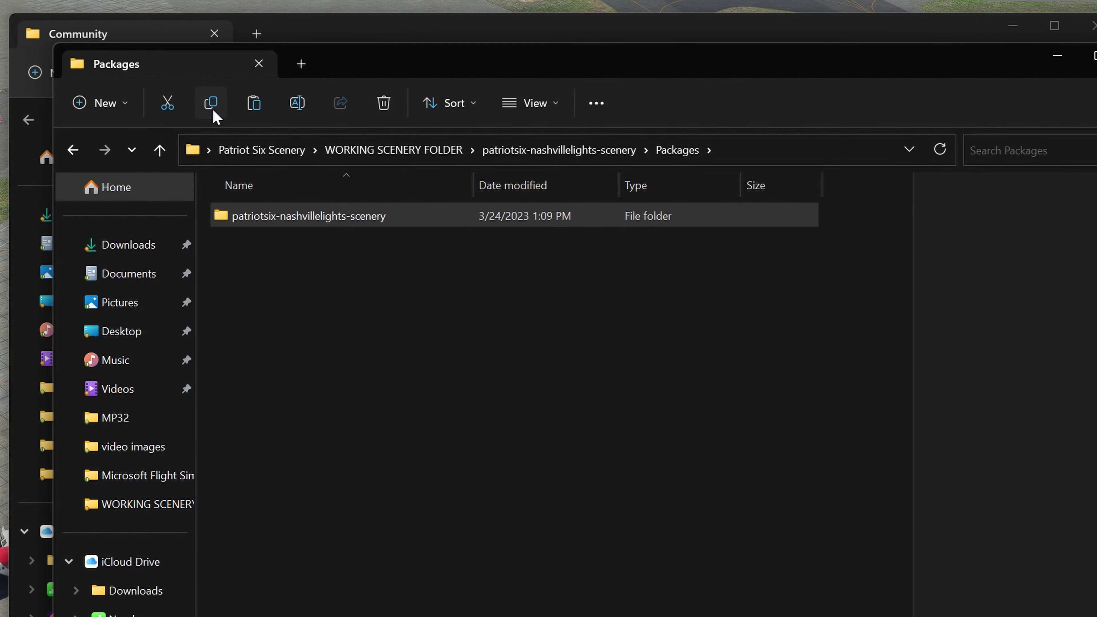
left_click(389, 26)
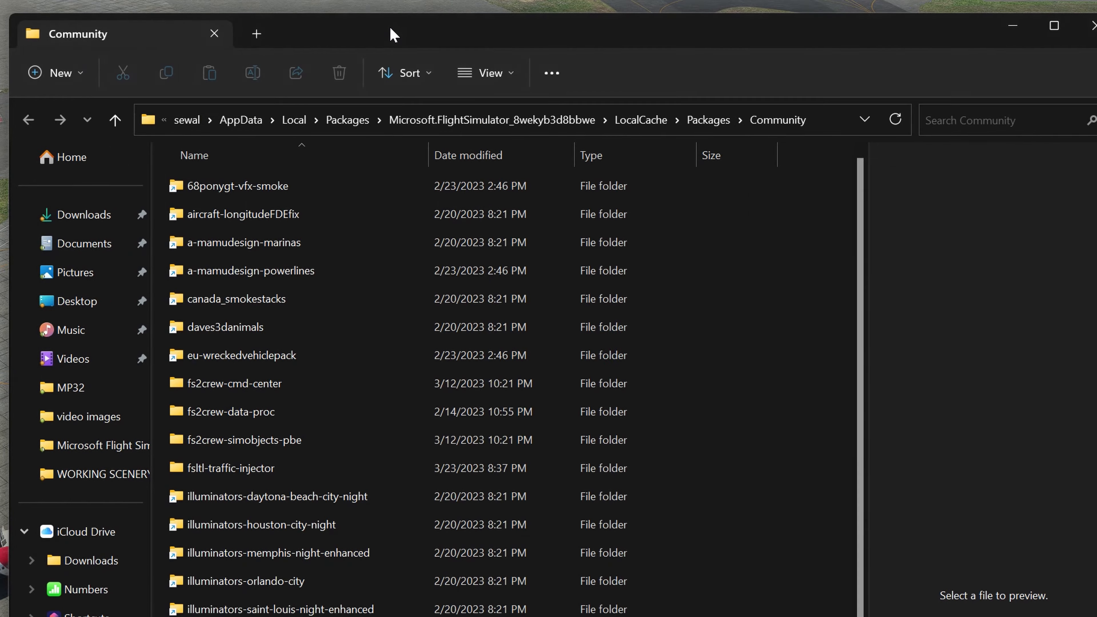
right_click(838, 457)
left_click(861, 473)
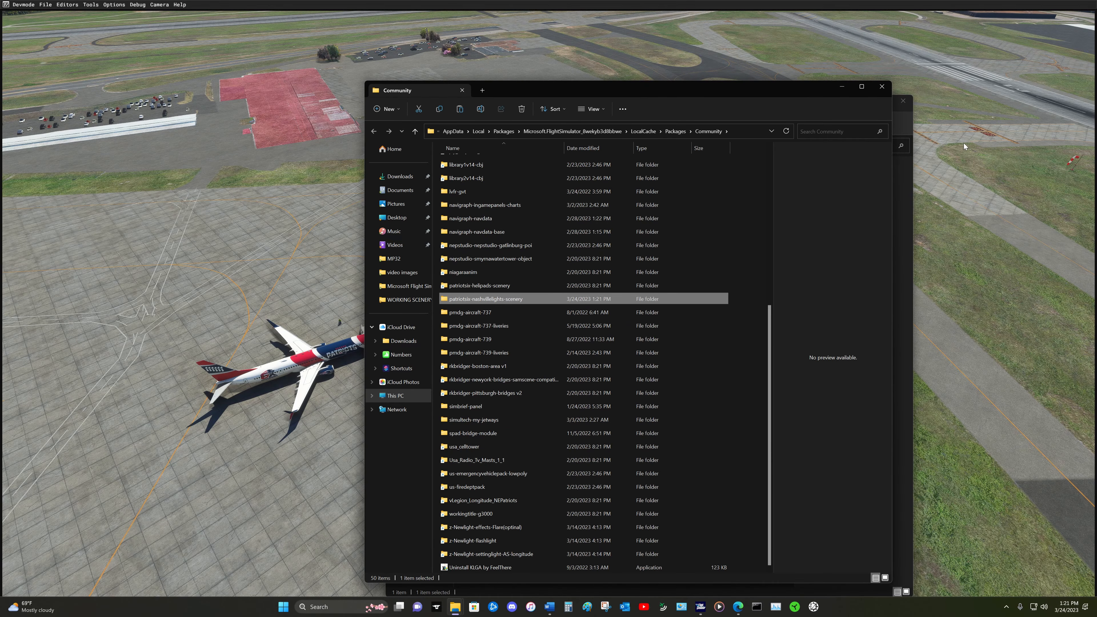
left_click(881, 88)
left_click(903, 100)
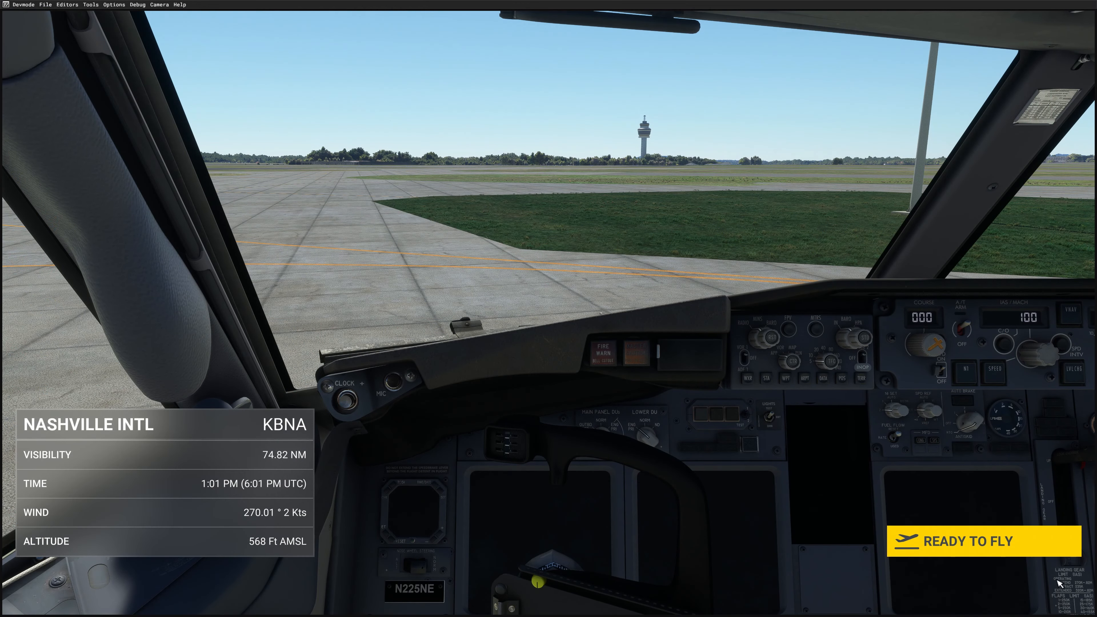
- Start the flight at Nashville Intl (KBNA) and use the Developer Camera to inspect the high-mast light on the grass polygon
left_click(981, 544)
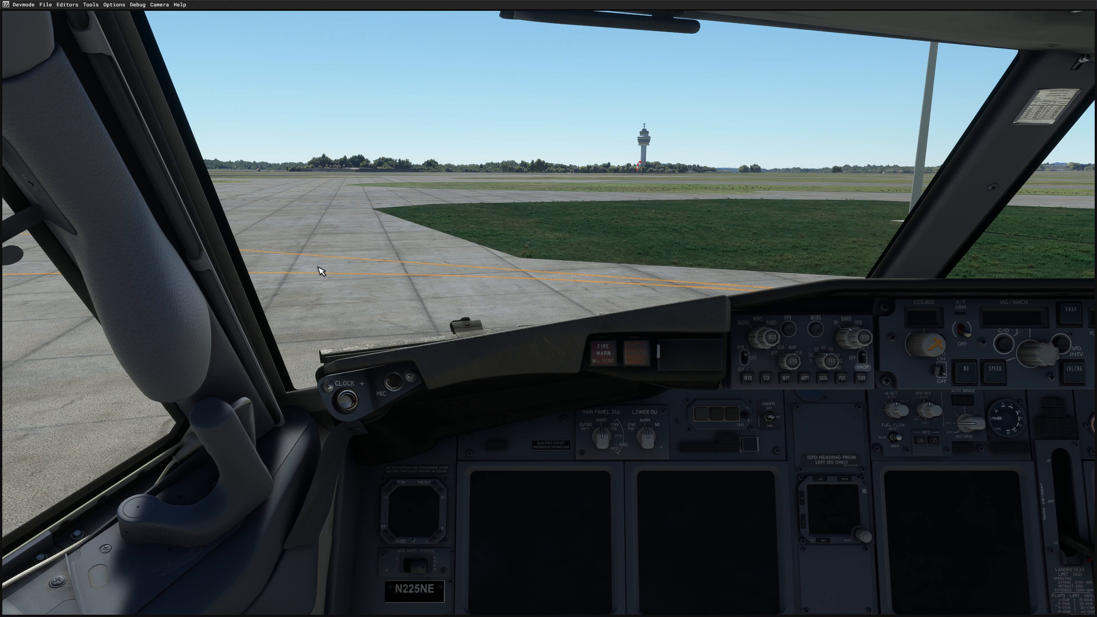
left_click(114, 5)
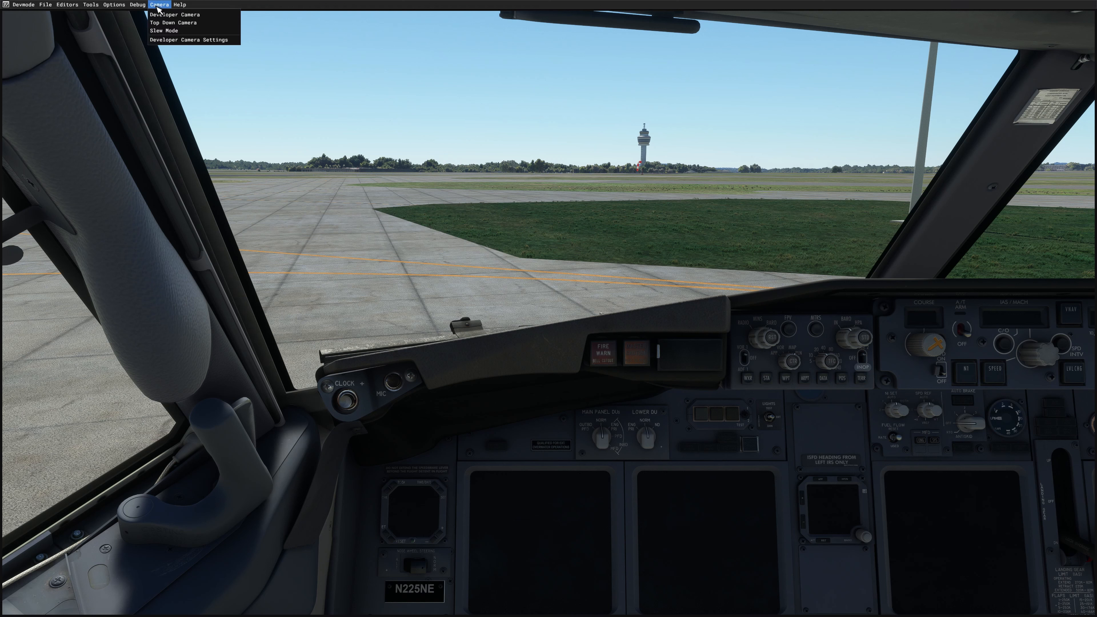
left_click(164, 15)
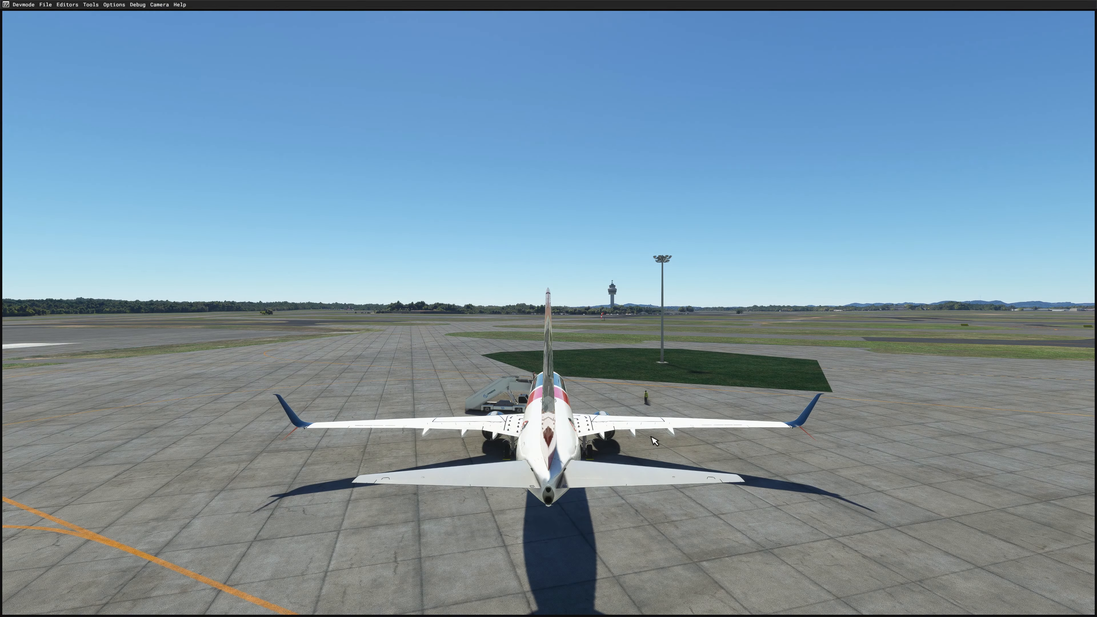
key("w")
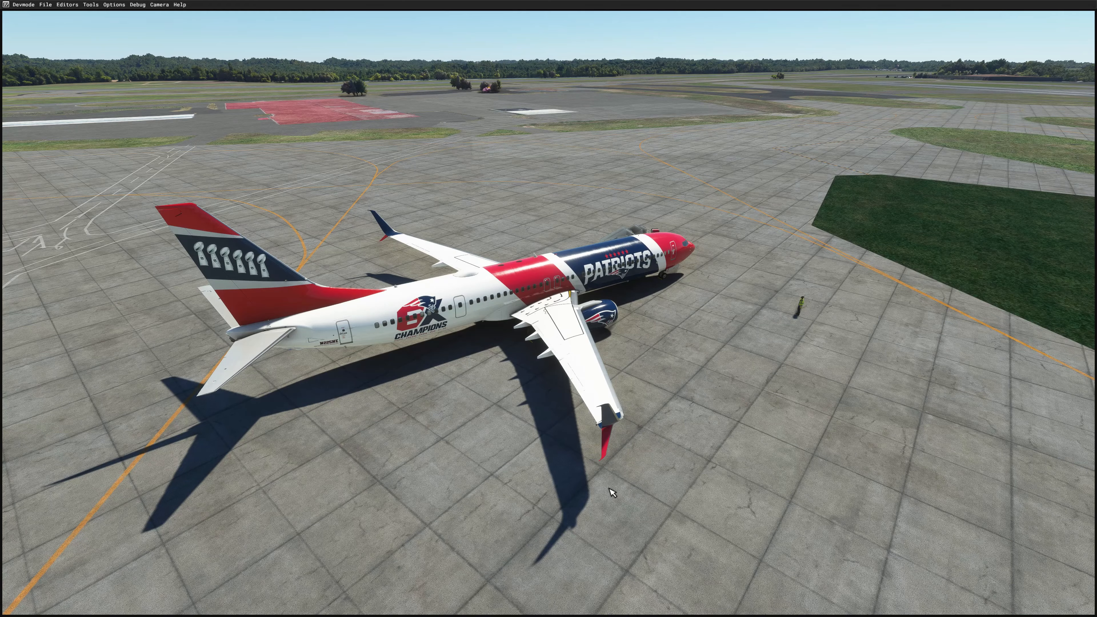
key("w")
key("d")
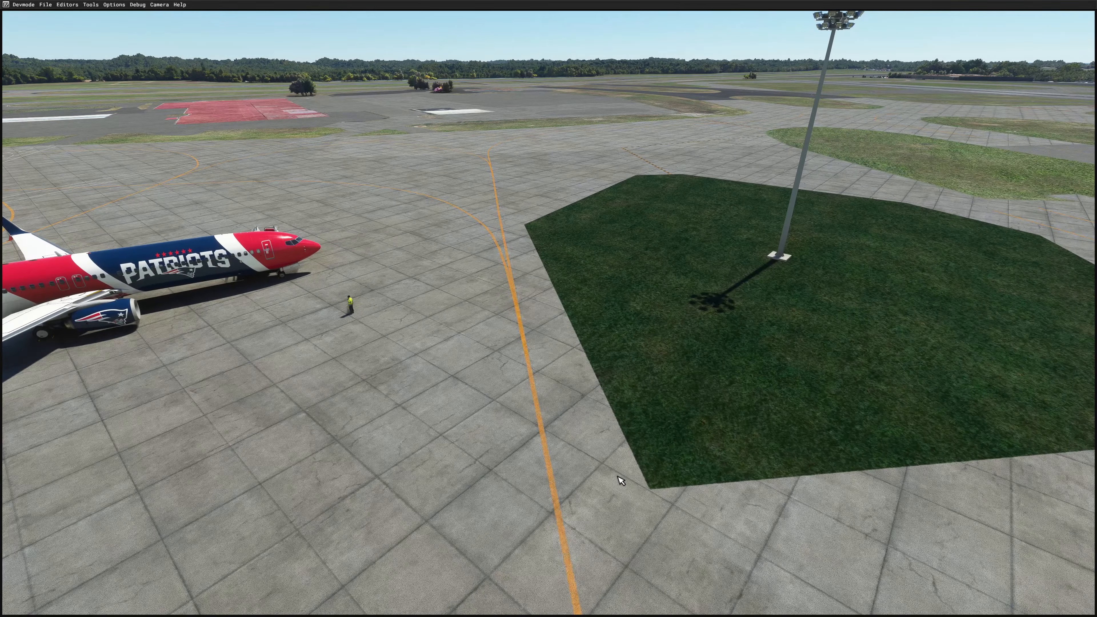
key("r")
key("d")
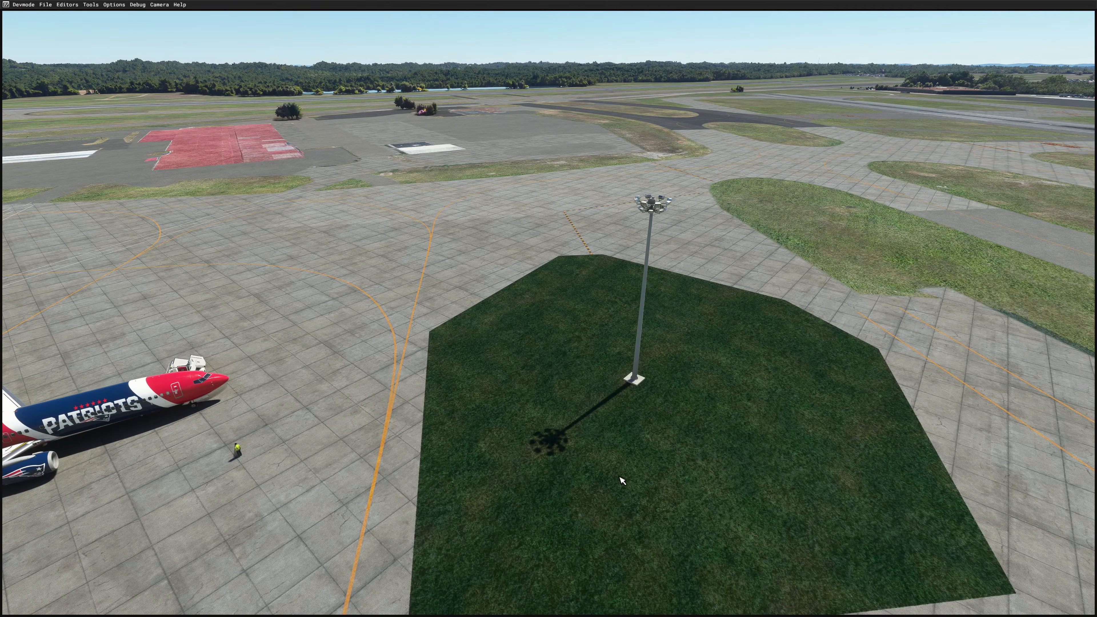
key("s")
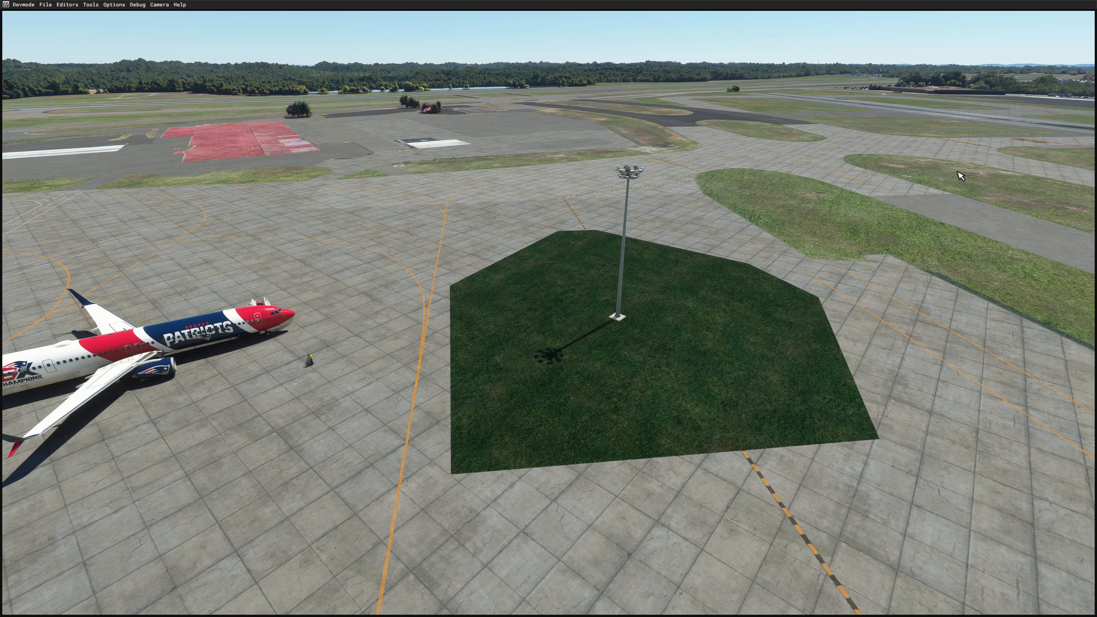
- Preview the scene at 10:47 PM, set the time back to 12:11 PM on March 24, and close the Weather window
mouse_move(702, 59)
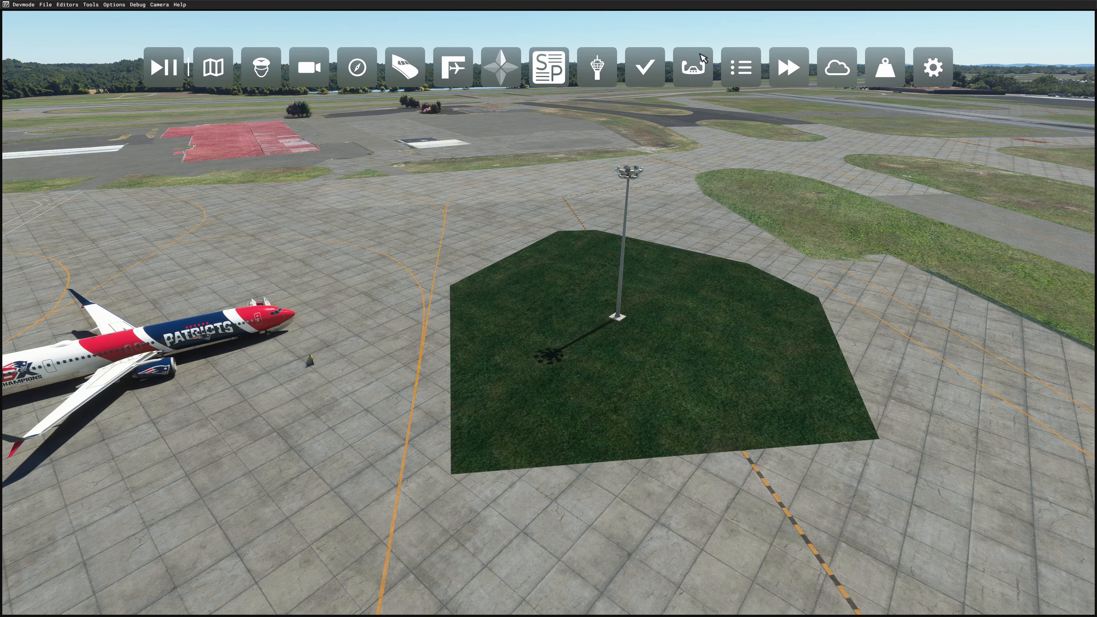
left_click(836, 67)
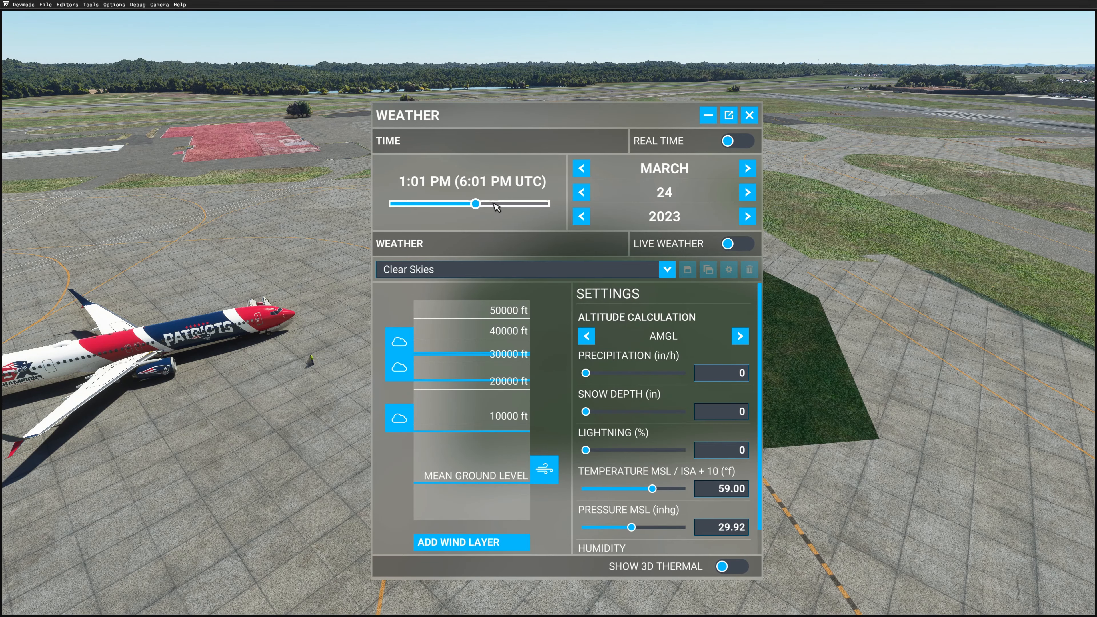
left_click_drag(477, 207, 600, 206)
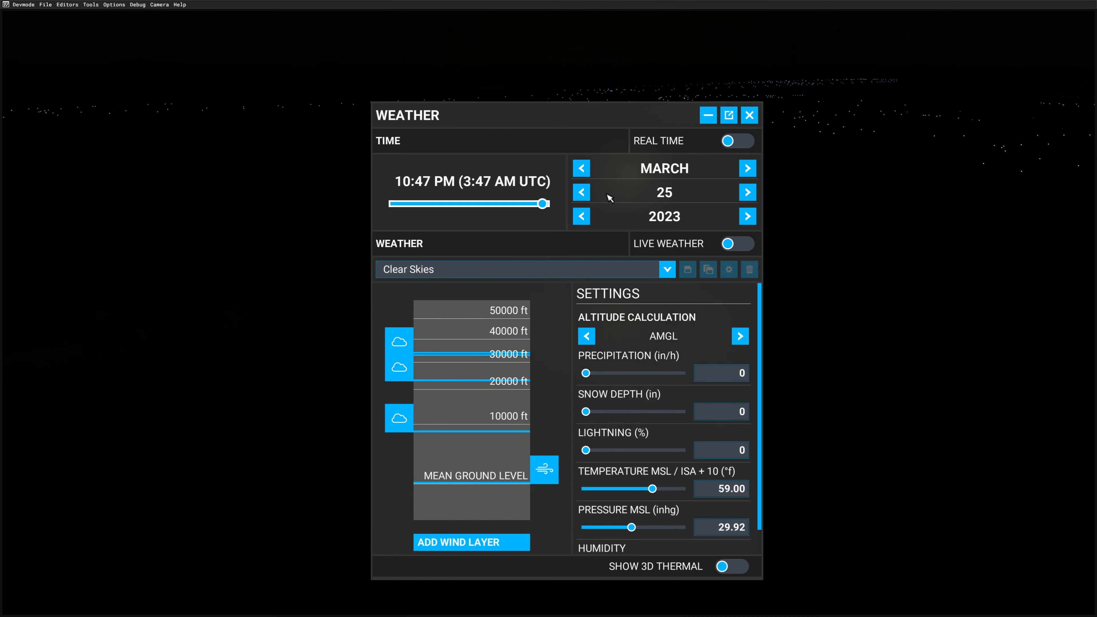
left_click(749, 116)
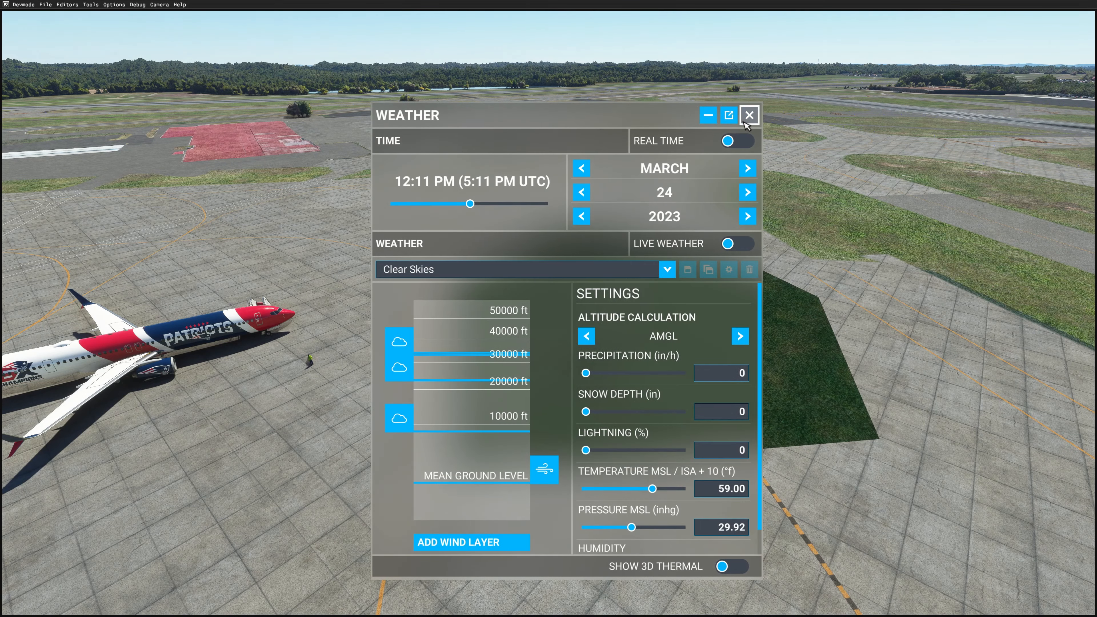
left_click(749, 115)
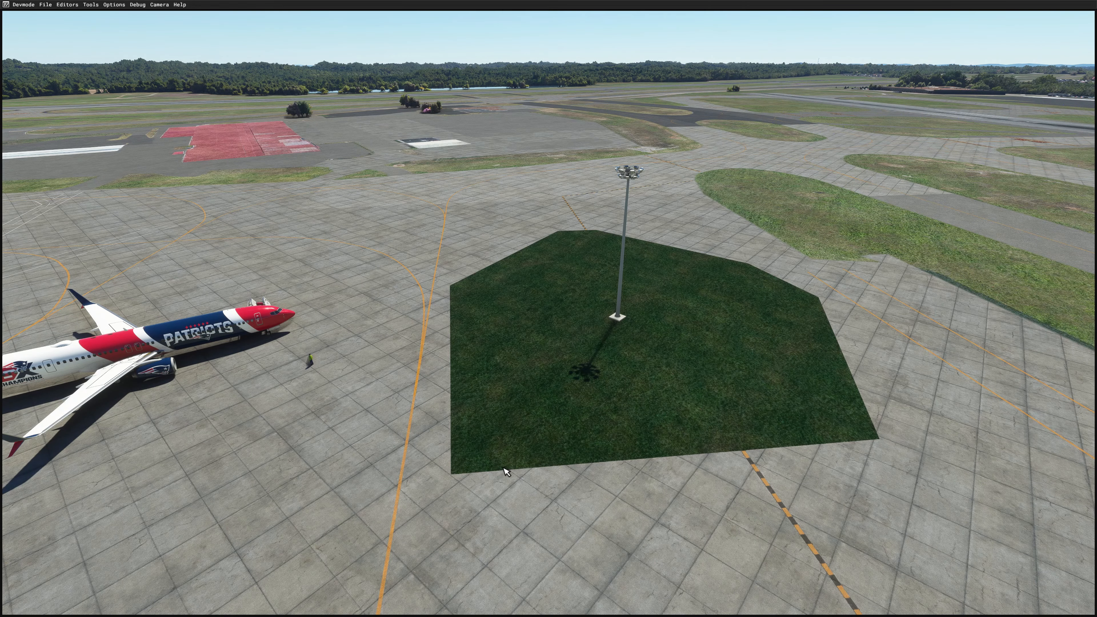